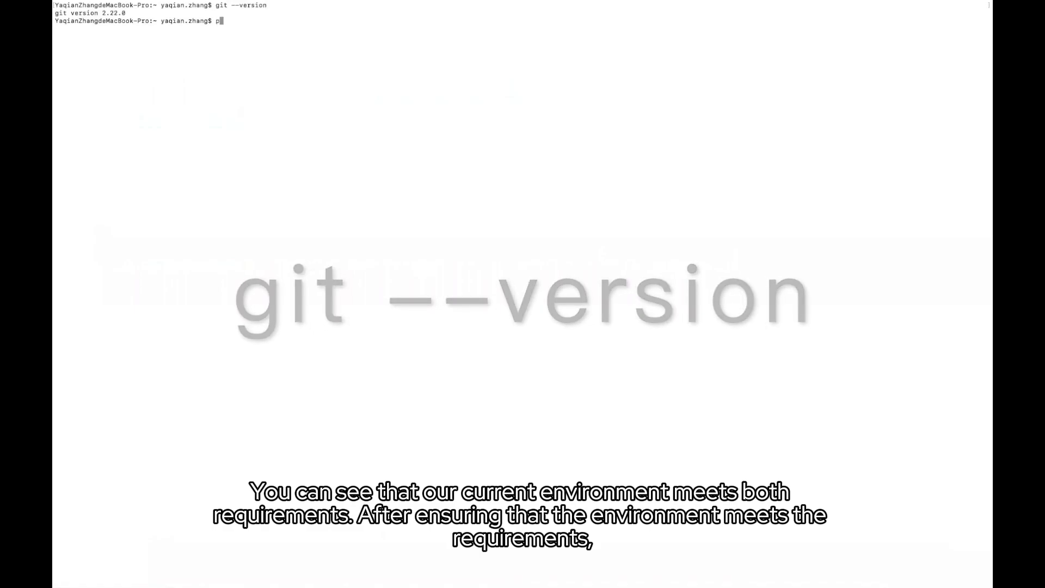
Check that Python 3.7.9 is installed, then bring up the AWS permission check slide
{"action": "type", "text": "python --version"}
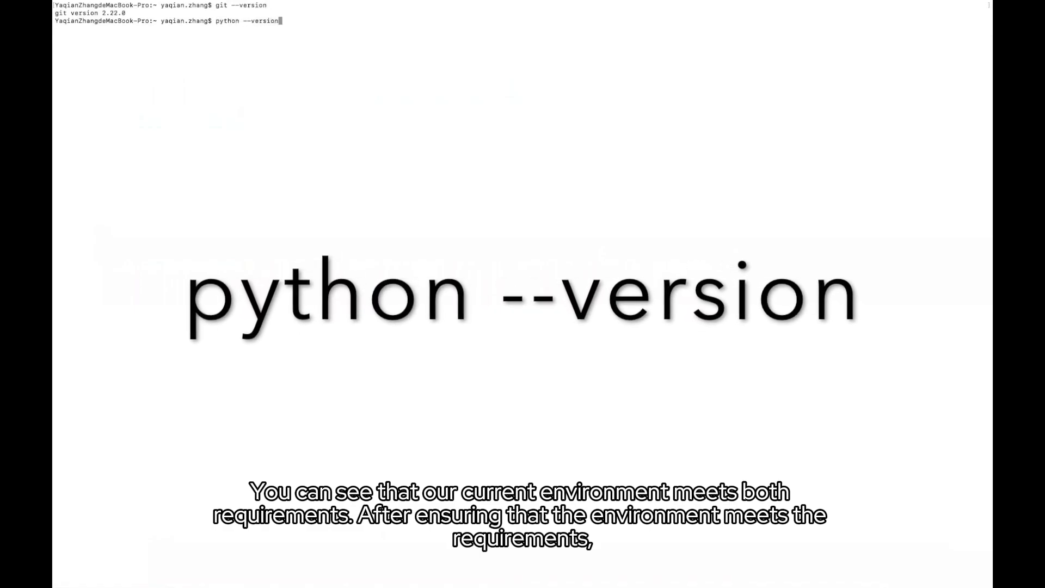
{"action": "key", "text": "Return"}
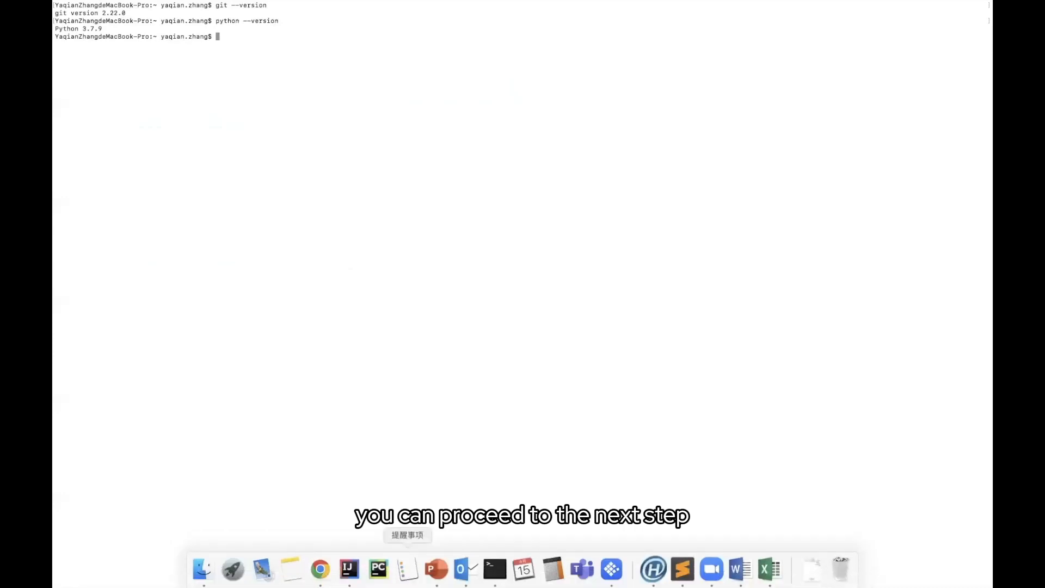
{"action": "left_click", "coordinate": [436, 569]}
{"action": "key", "text": "Right"}
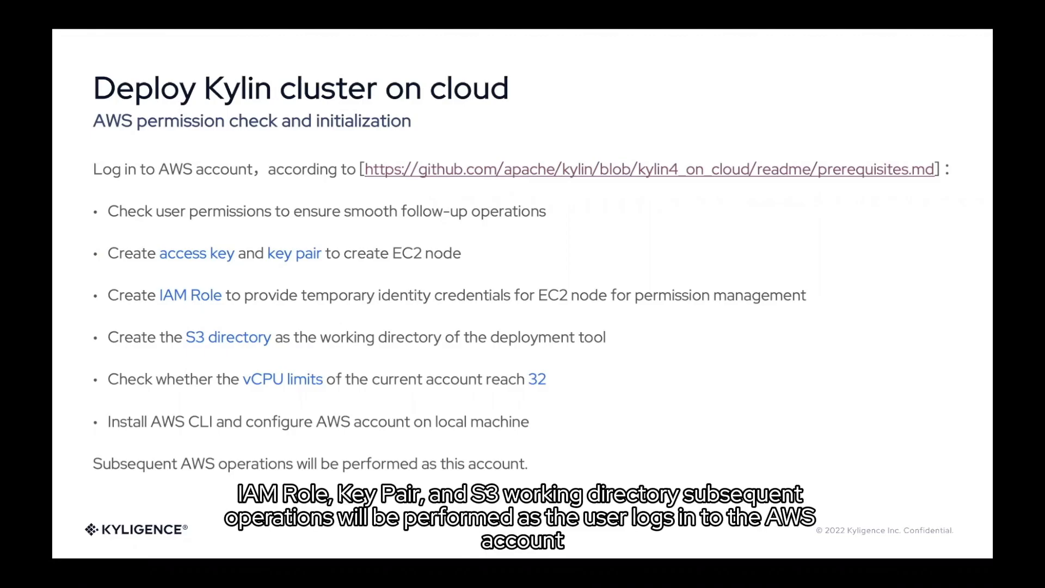
Open the slide's kylin4_on_cloud prerequisites.md link on GitHub
{"action": "mouse_move", "coordinate": [292, 577]}
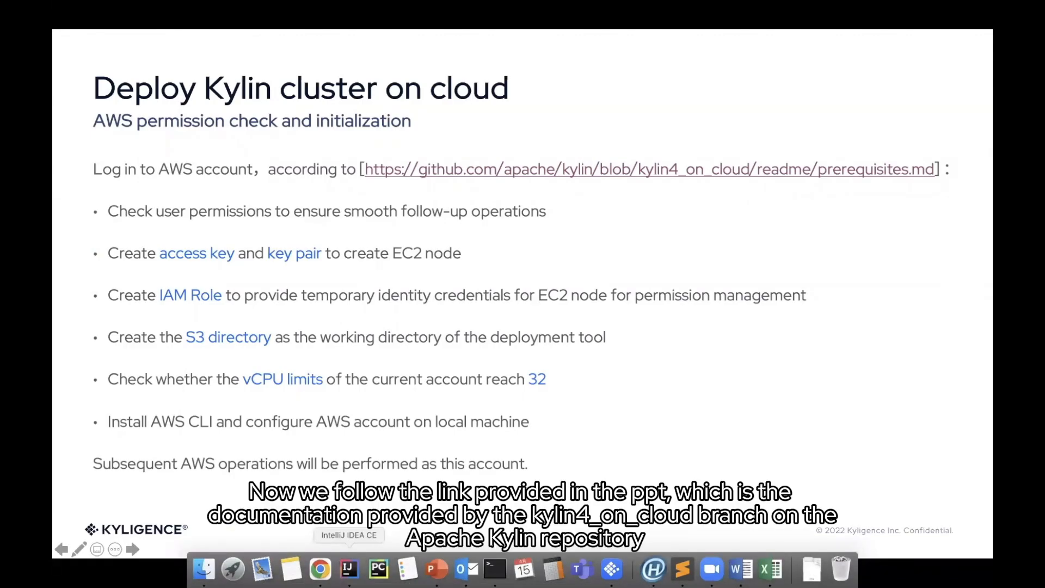
{"action": "left_click", "coordinate": [554, 171]}
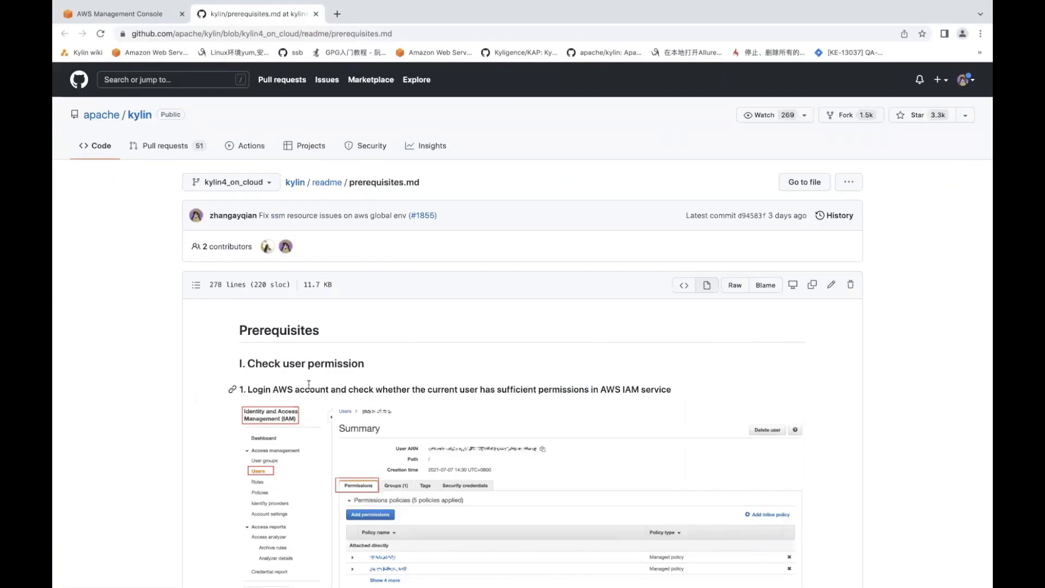
Read the prerequisites page's IAM permissions table and 'How to add' policy steps
{"action": "scroll", "coordinate": [309, 384], "scroll_direction": "down", "scroll_amount": 4}
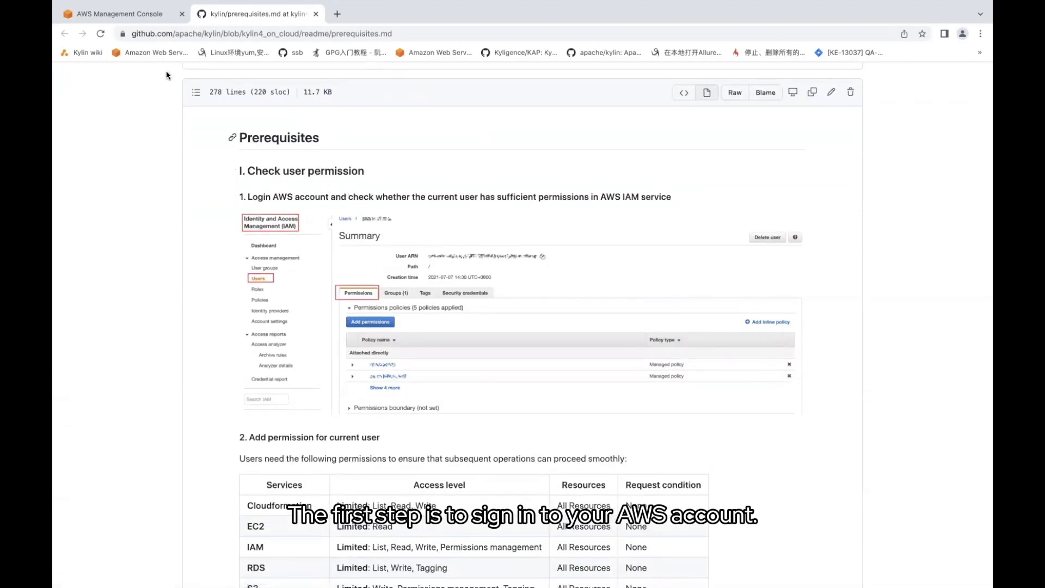
{"action": "left_click", "coordinate": [109, 15]}
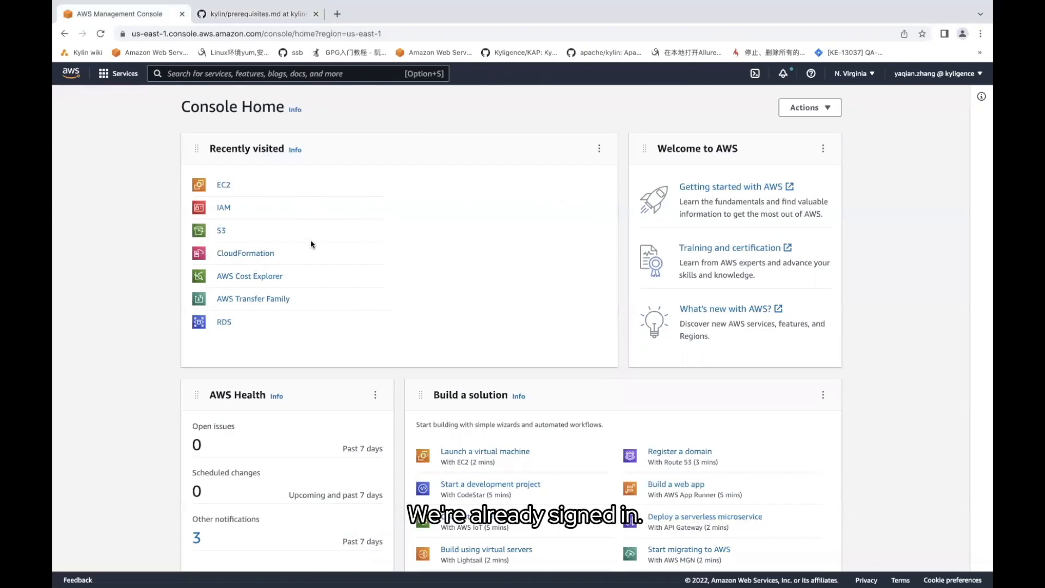
{"action": "left_click", "coordinate": [253, 13]}
{"action": "scroll", "coordinate": [267, 312], "scroll_direction": "down", "scroll_amount": 3}
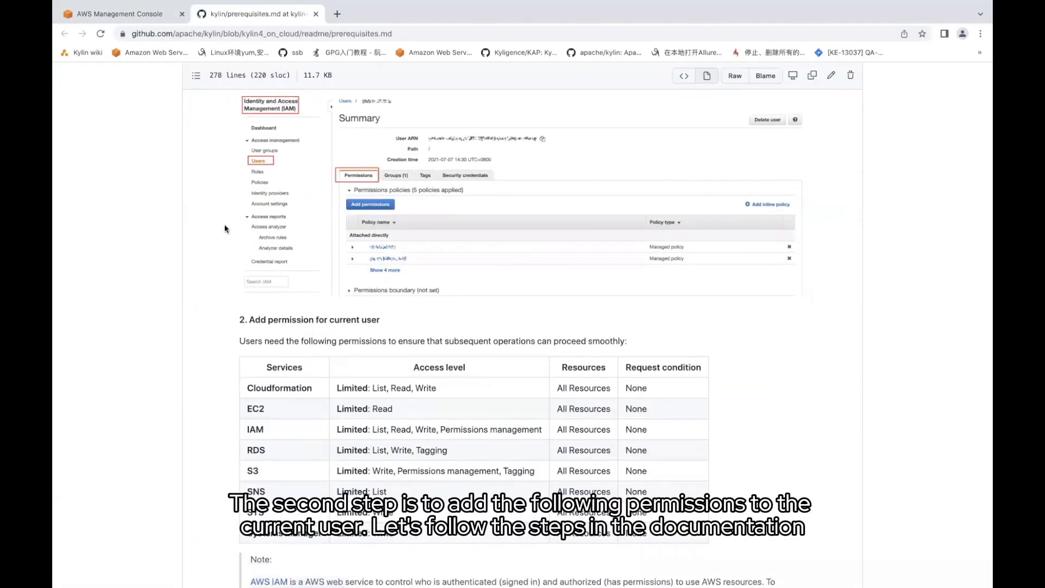
{"action": "scroll", "coordinate": [281, 384], "scroll_direction": "down", "scroll_amount": 1}
{"action": "scroll", "coordinate": [275, 332], "scroll_direction": "down", "scroll_amount": 4}
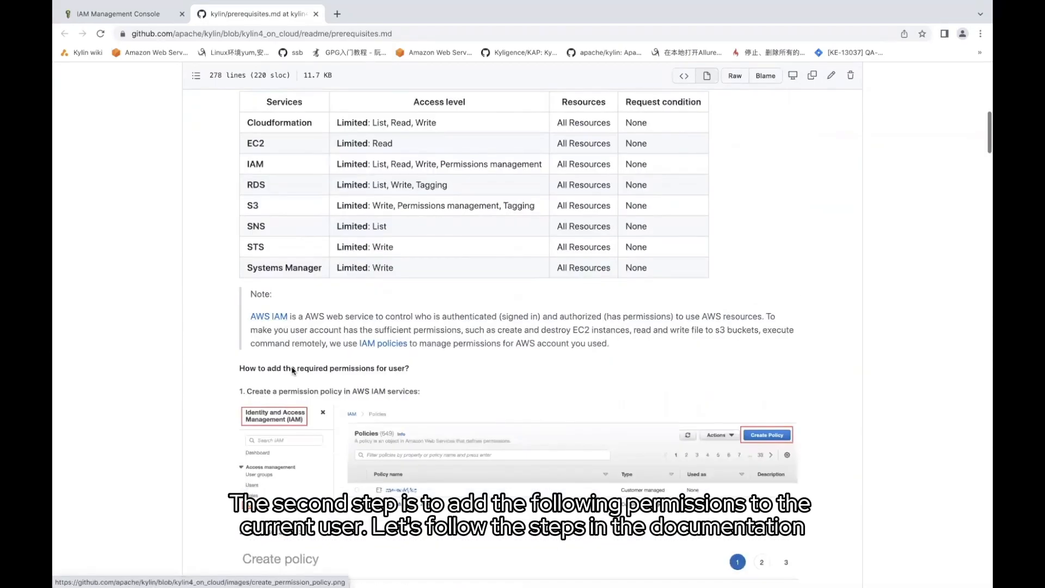
{"action": "scroll", "coordinate": [292, 371], "scroll_direction": "down", "scroll_amount": 1}
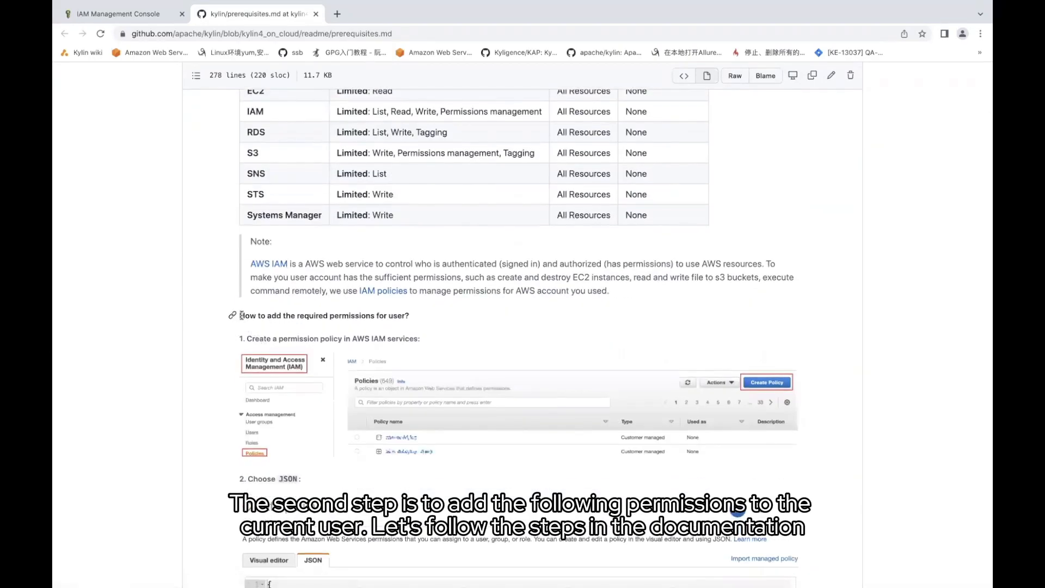
{"action": "scroll", "coordinate": [308, 316], "scroll_direction": "down", "scroll_amount": 2}
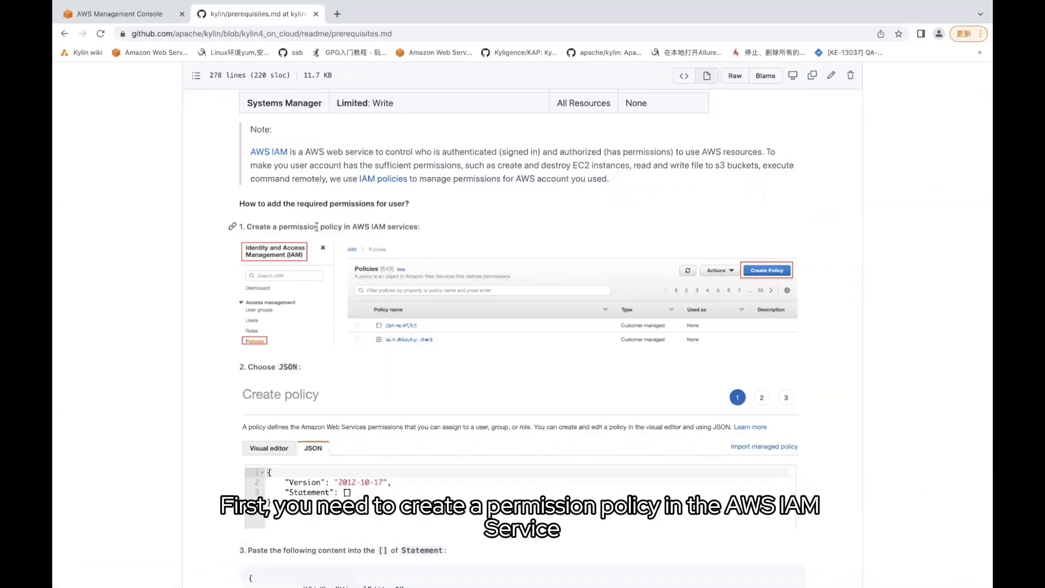
{"action": "left_click", "coordinate": [127, 15]}
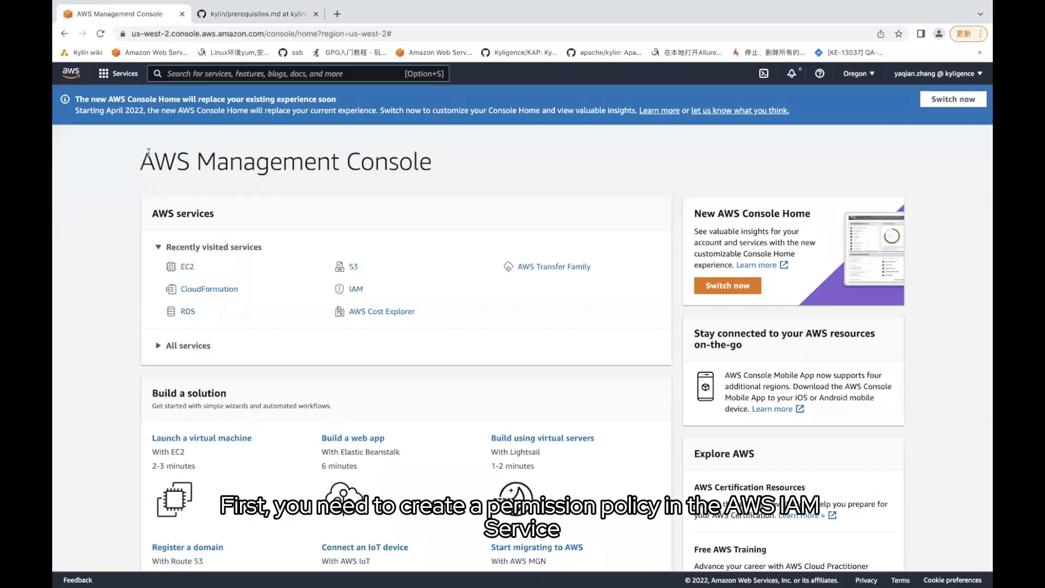
Start a new IAM policy from IAM Policies and switch its editor to JSON
{"action": "left_click", "coordinate": [180, 76]}
{"action": "type", "text": "IAM"}
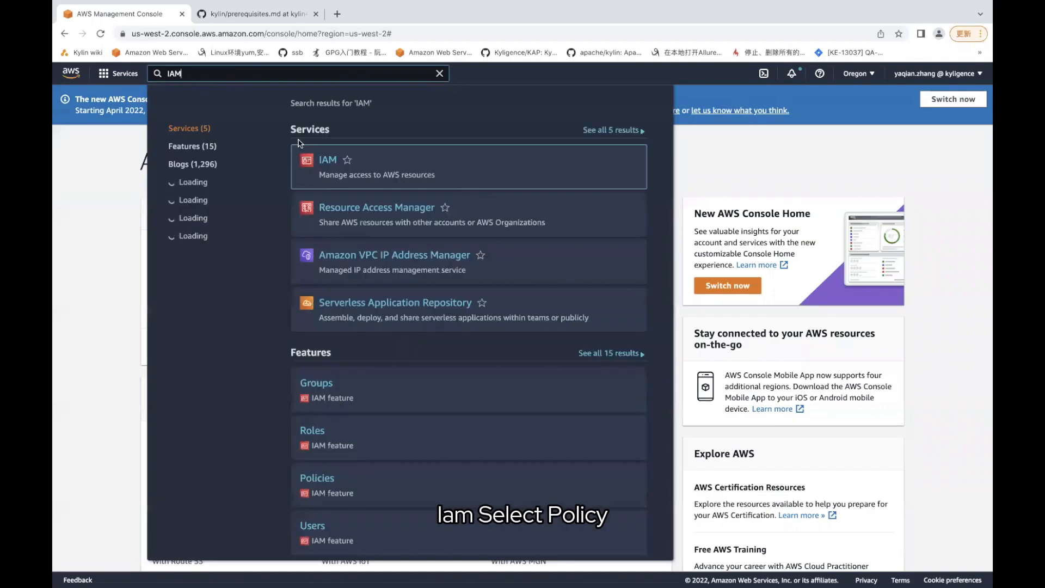
{"action": "left_click", "coordinate": [328, 163]}
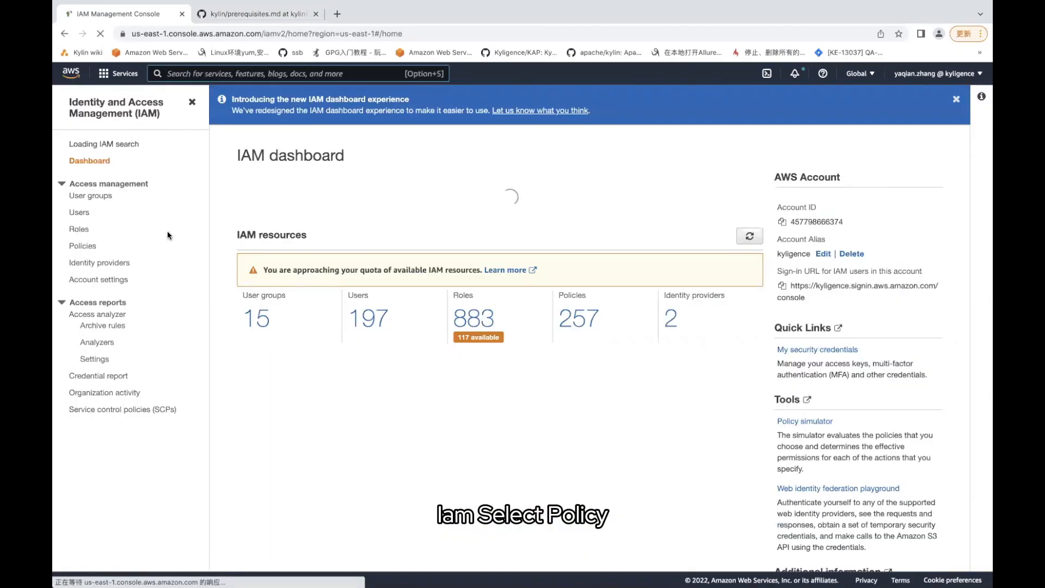
{"action": "left_click", "coordinate": [84, 247]}
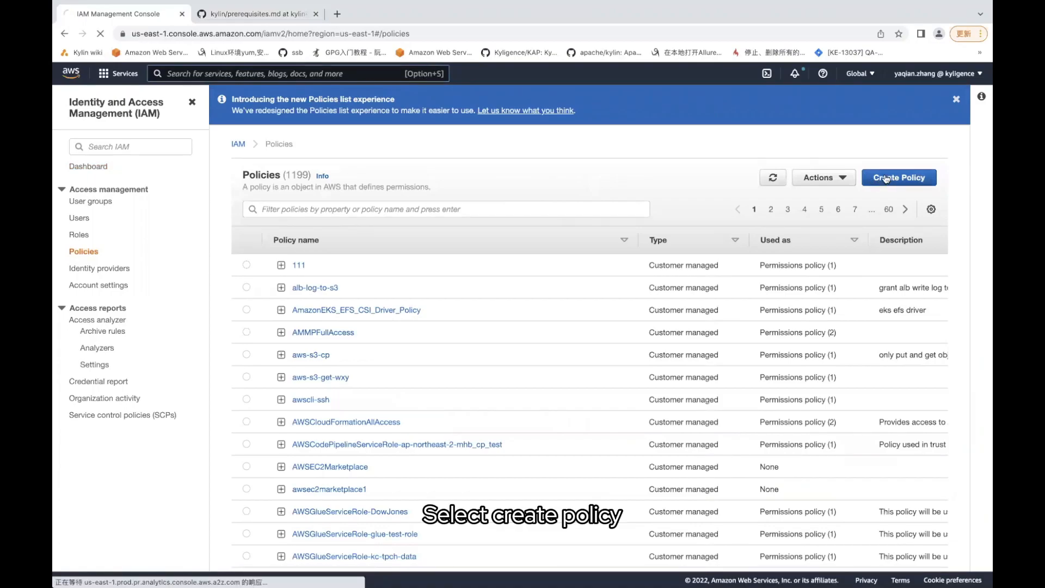
{"action": "left_click", "coordinate": [887, 179]}
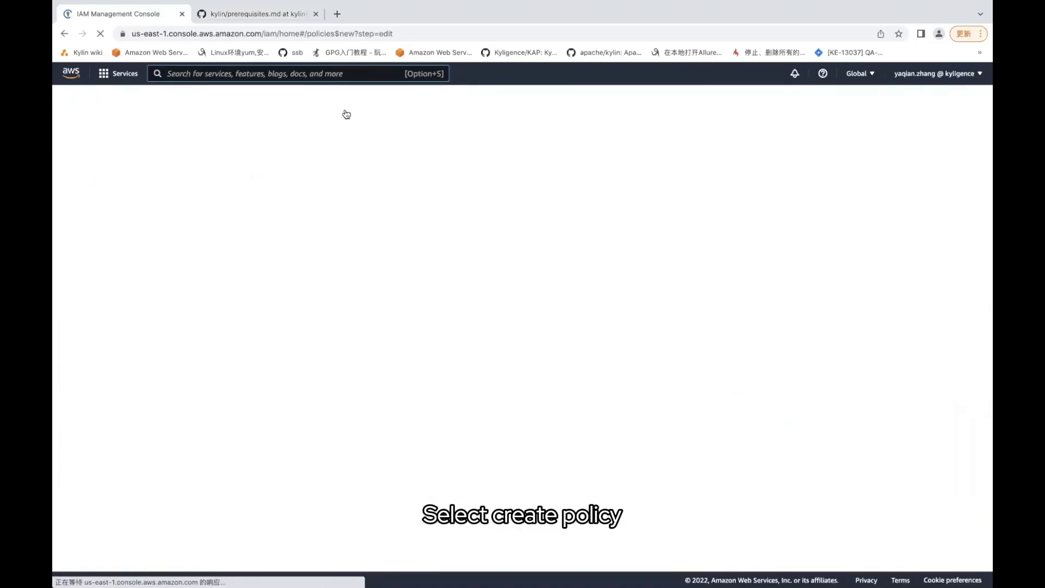
{"action": "left_click", "coordinate": [253, 13]}
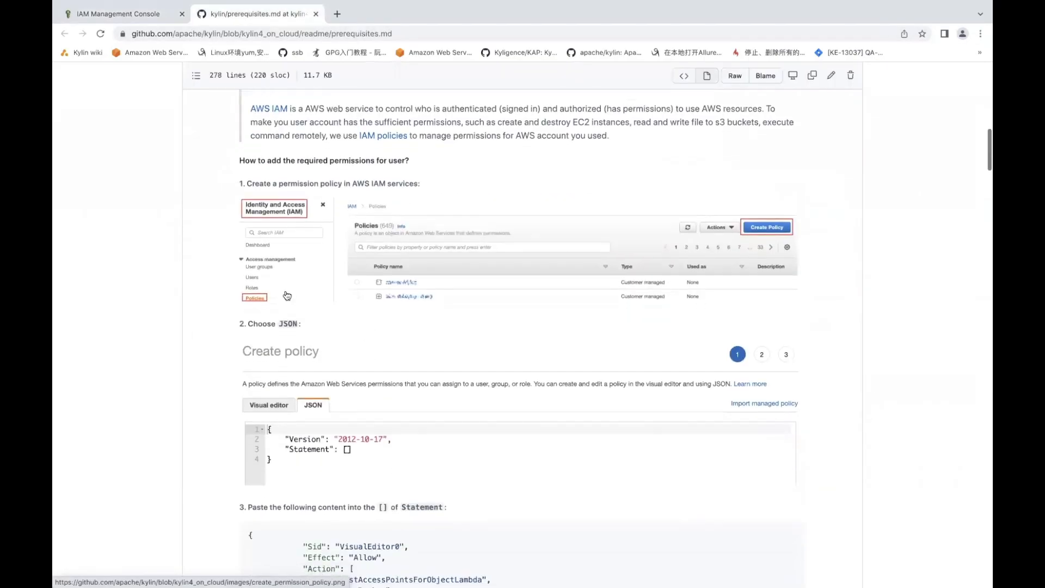
{"action": "scroll", "coordinate": [286, 296], "scroll_direction": "down", "scroll_amount": 1}
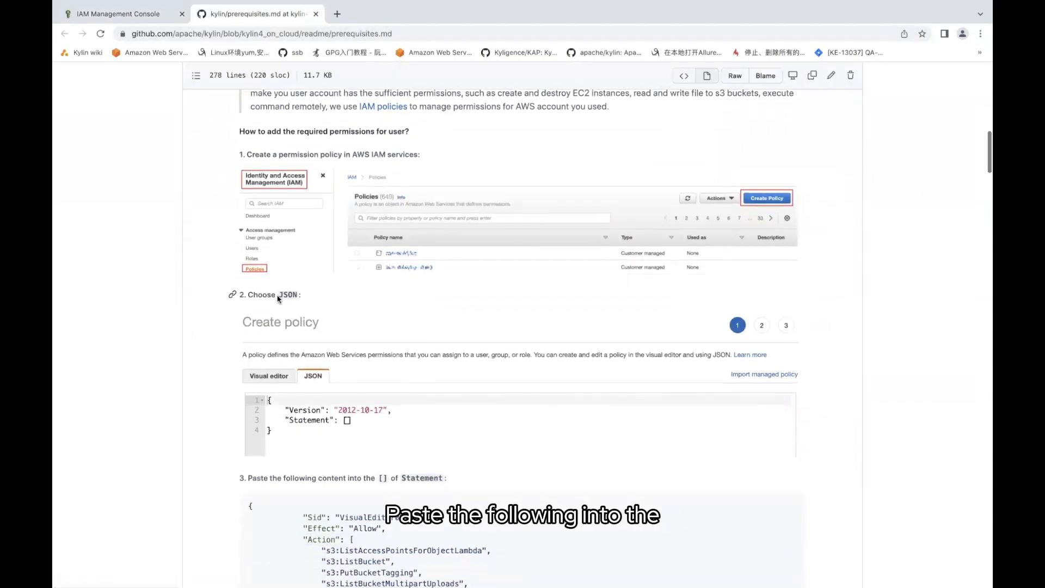
{"action": "scroll", "coordinate": [253, 278], "scroll_direction": "down", "scroll_amount": 1}
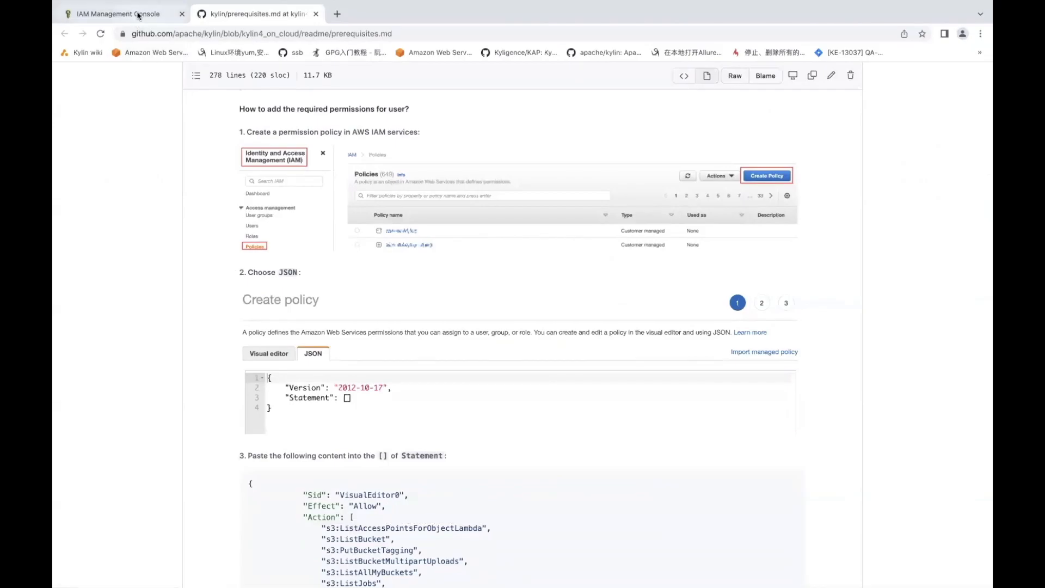
{"action": "left_click", "coordinate": [142, 14]}
{"action": "left_click", "coordinate": [274, 170]}
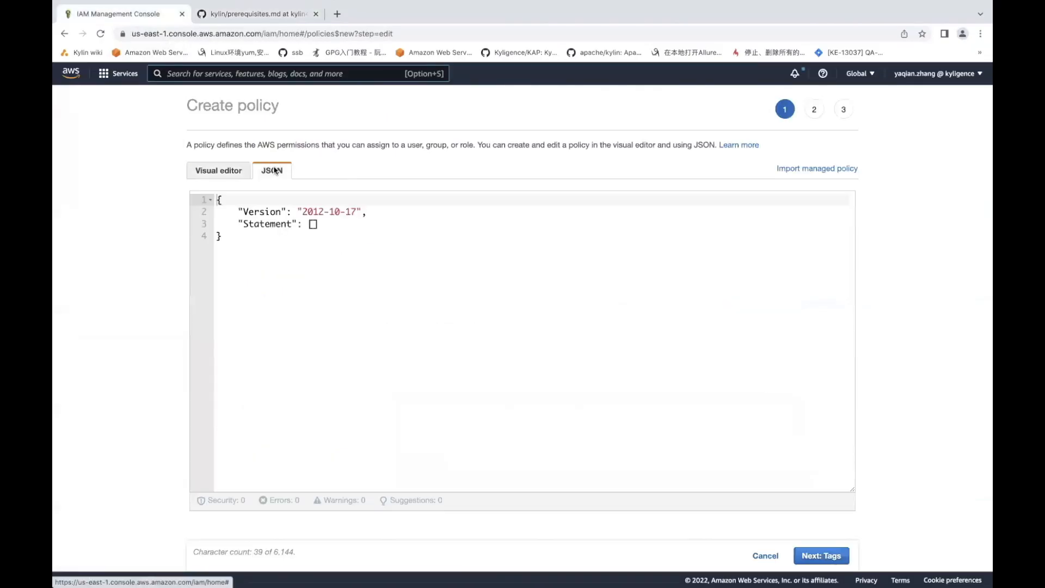
Paste the prerequisites' permission statements JSON from GitHub into the policy's Statement brackets
{"action": "left_click", "coordinate": [265, 14]}
{"action": "scroll", "coordinate": [373, 322], "scroll_direction": "down", "scroll_amount": 5}
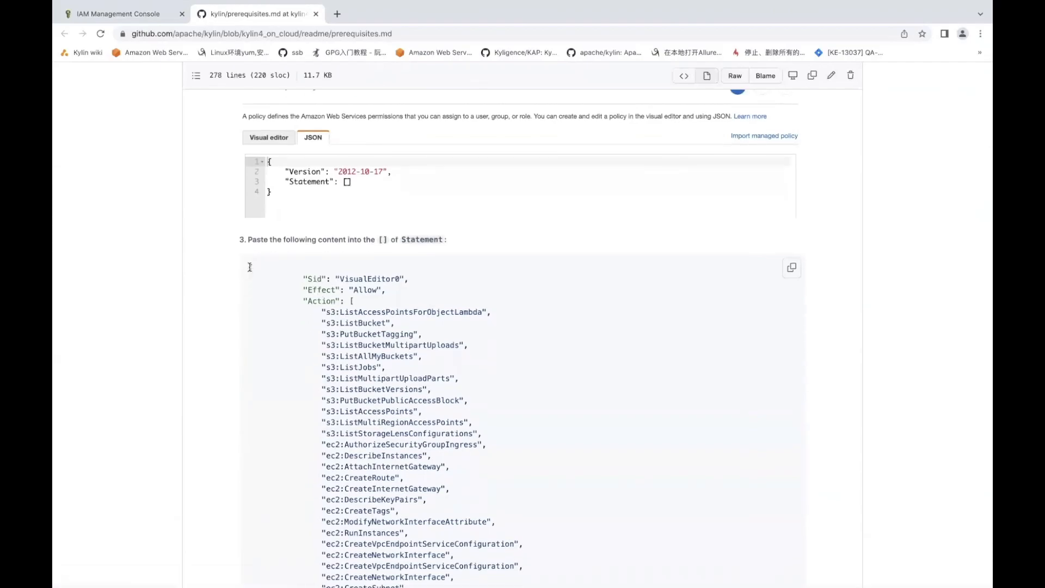
{"action": "left_click_drag", "start_coordinate": [250, 267], "coordinate": [307, 491]}
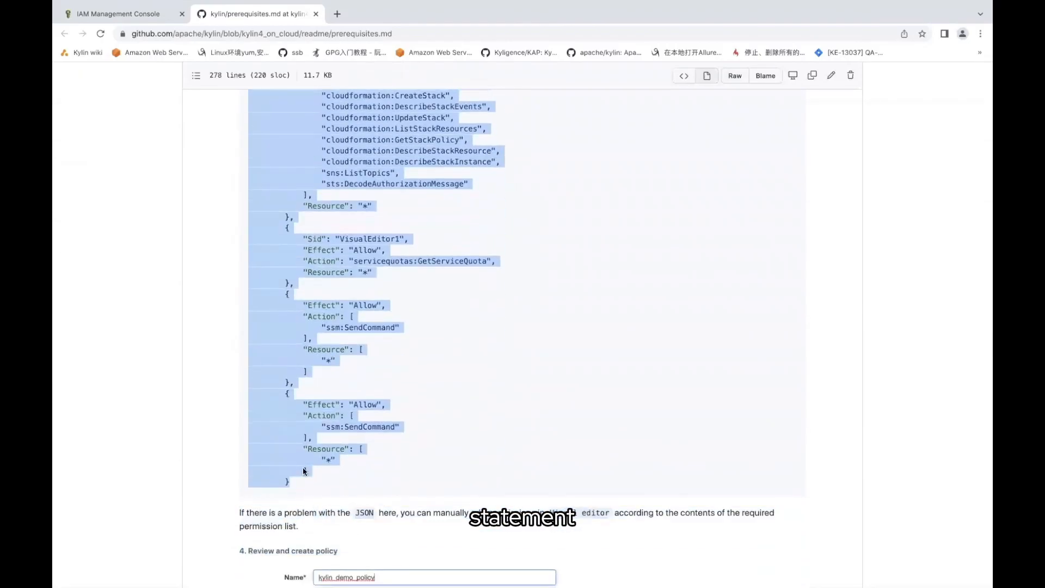
{"action": "left_click", "coordinate": [117, 13]}
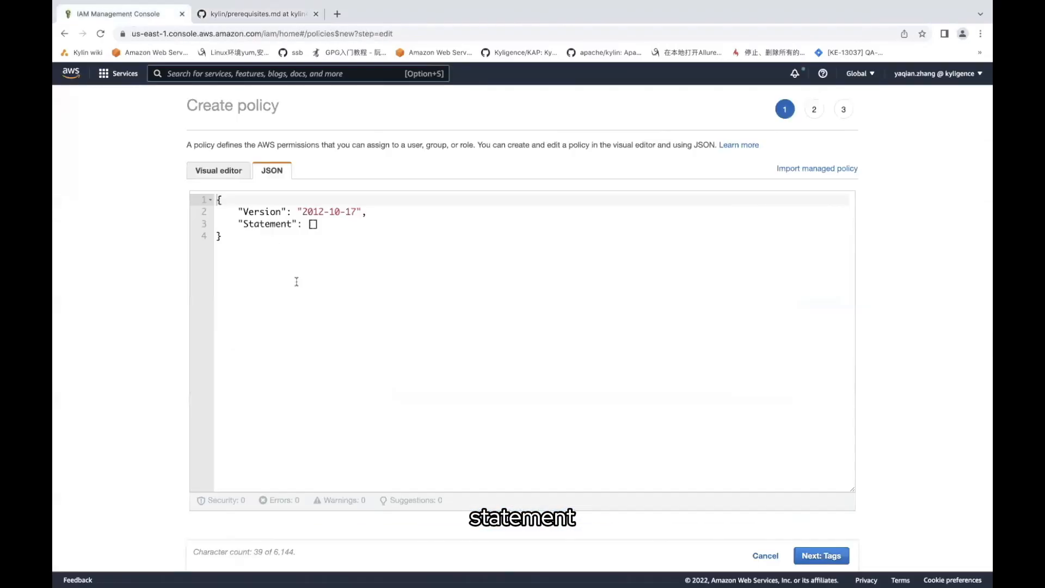
{"action": "left_click", "coordinate": [313, 223]}
{"action": "key", "text": "ctrl+v"}
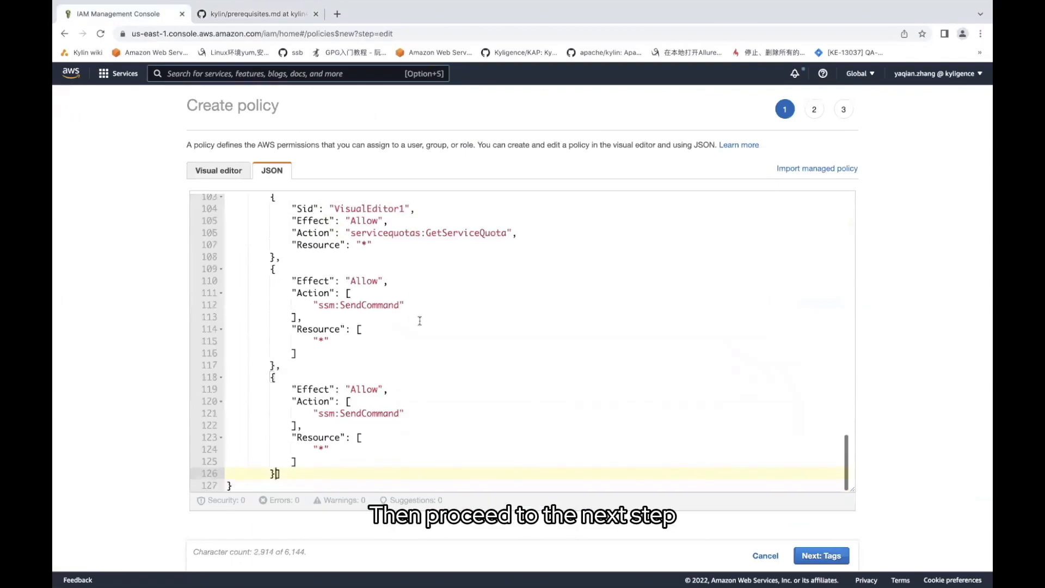
{"action": "left_click", "coordinate": [821, 555]}
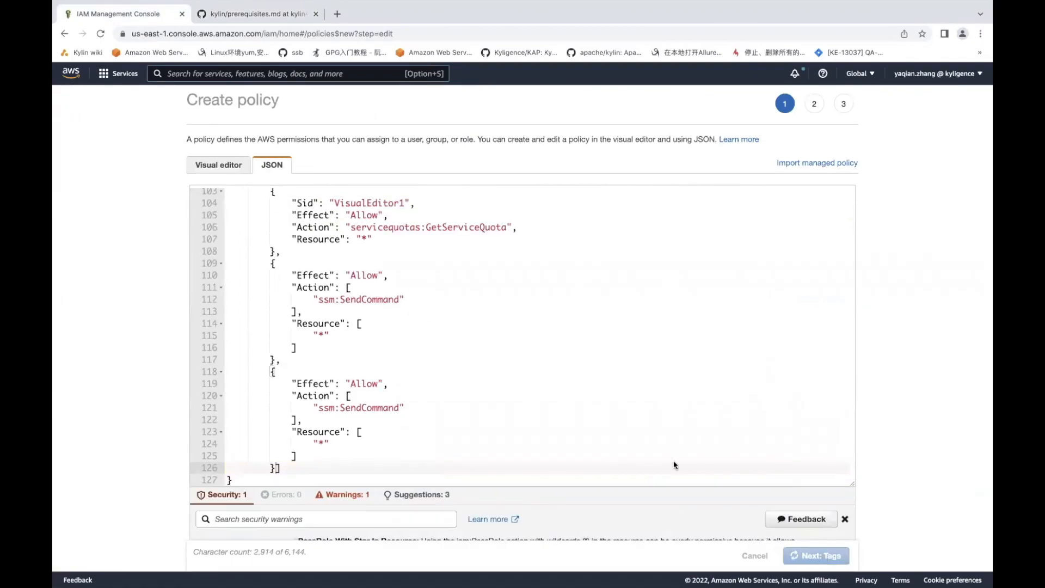
Name the reviewed policy kylin_demo_policy and create it
{"action": "left_click", "coordinate": [815, 555]}
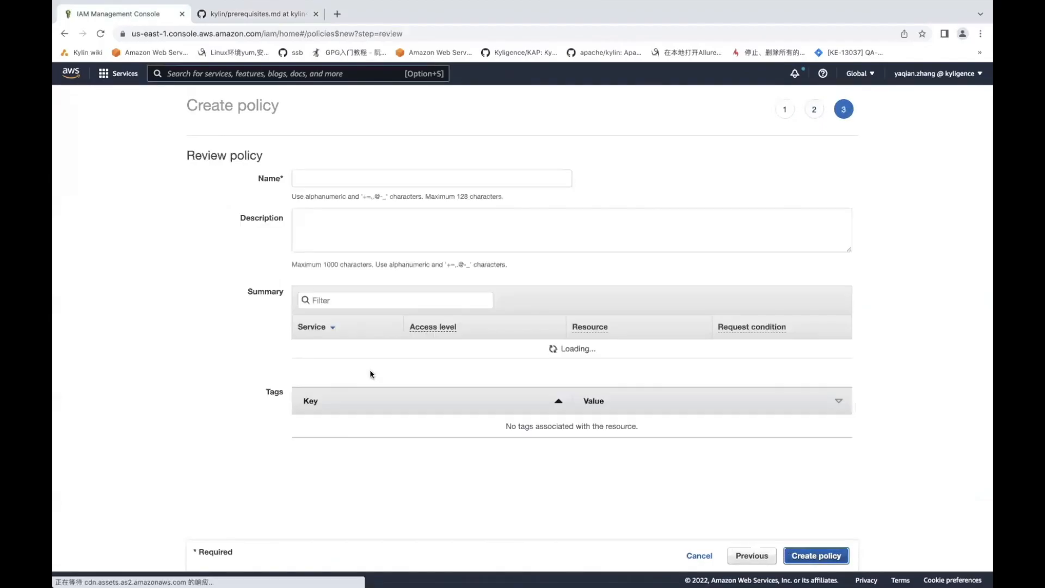
{"action": "scroll", "coordinate": [324, 302], "scroll_direction": "down", "scroll_amount": 3}
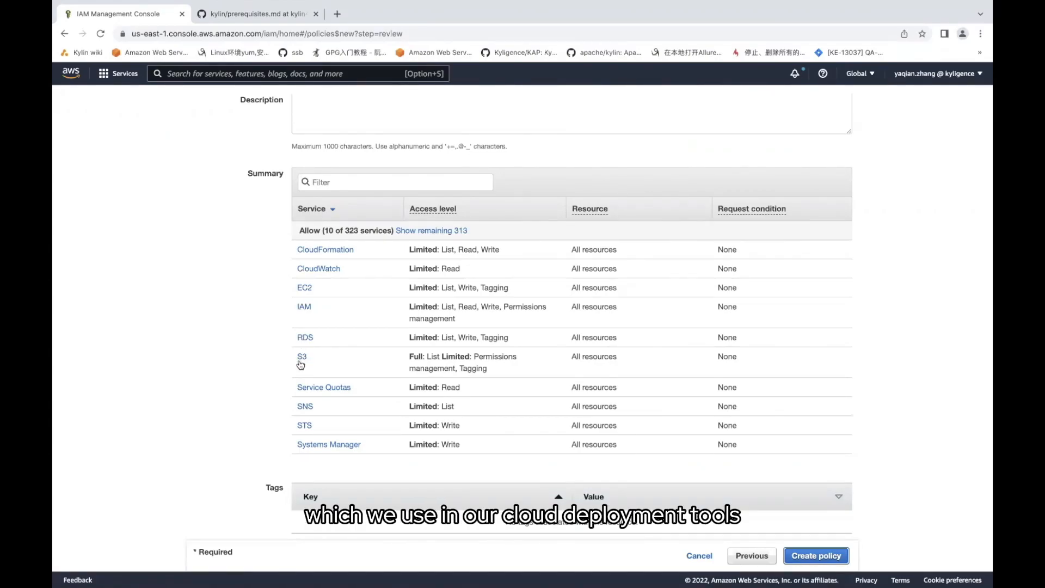
{"action": "scroll", "coordinate": [246, 357], "scroll_direction": "up", "scroll_amount": 3}
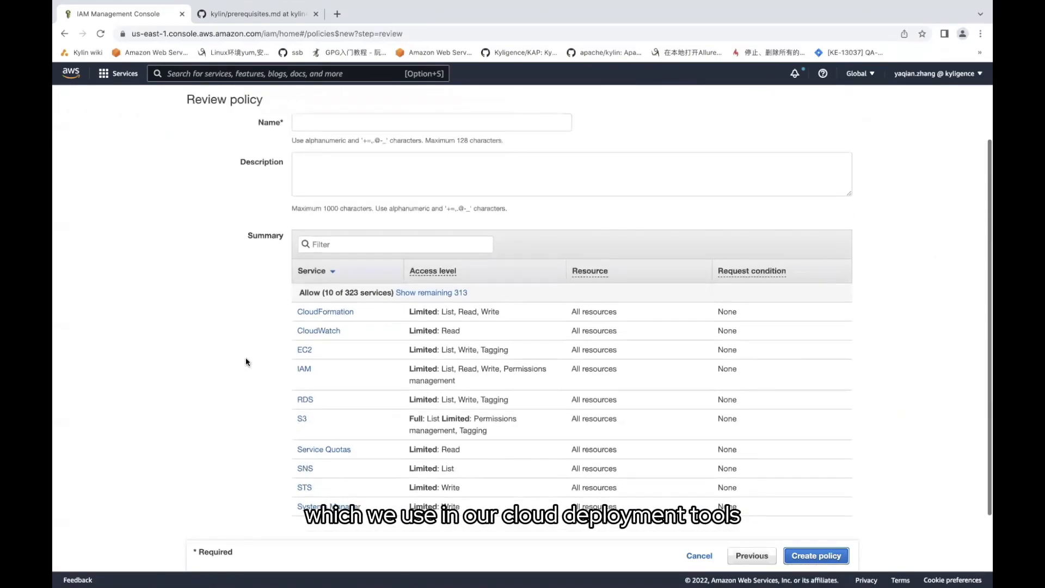
{"action": "left_click", "coordinate": [302, 129]}
{"action": "type", "text": "kylin_demo_policy"}
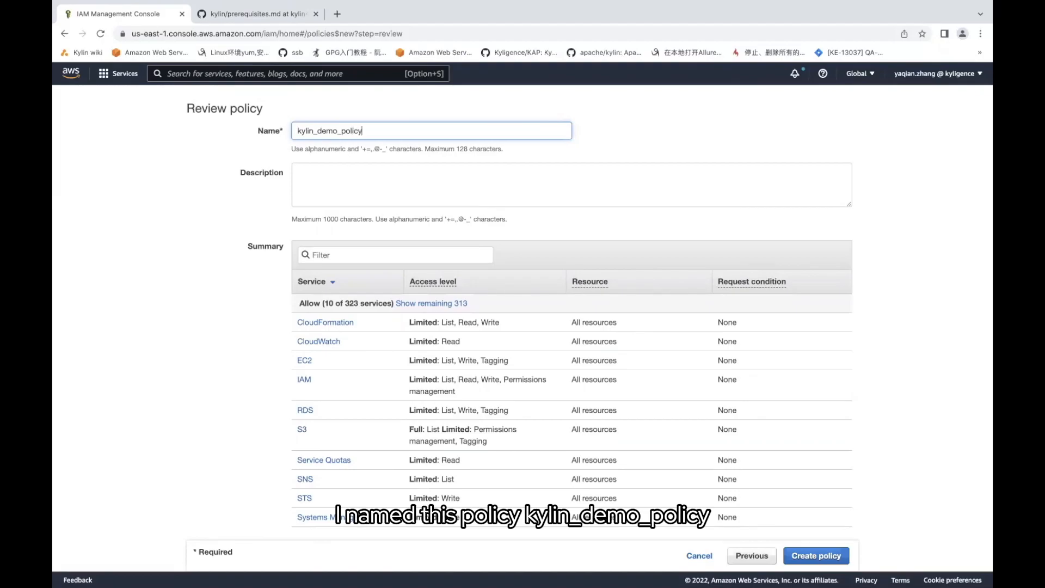
{"action": "scroll", "coordinate": [417, 195], "scroll_direction": "down", "scroll_amount": 2}
{"action": "left_click", "coordinate": [813, 555]}
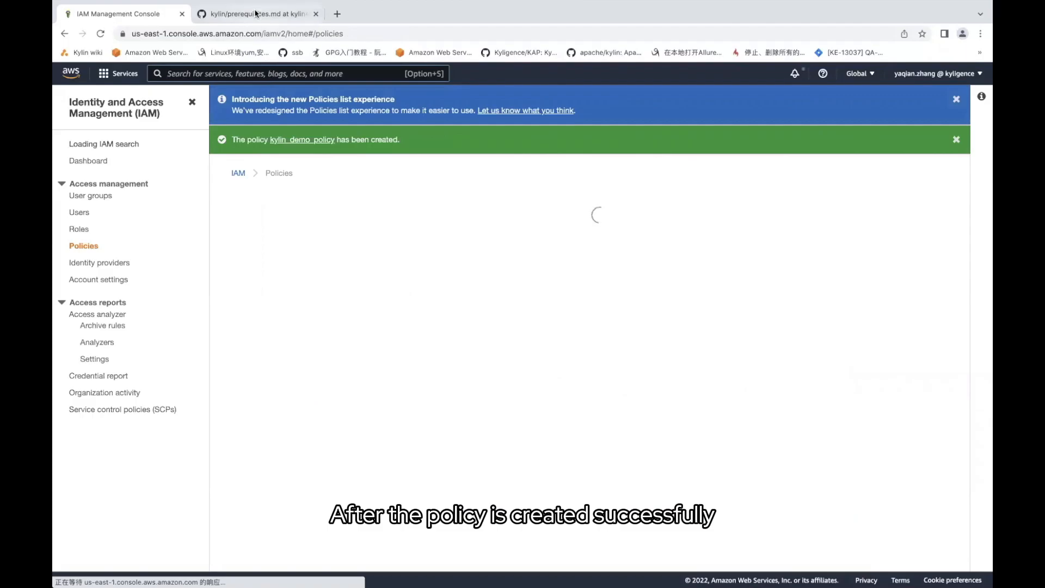
{"action": "key", "text": "ctrl+Tab"}
{"action": "scroll", "coordinate": [379, 336], "scroll_direction": "down", "scroll_amount": 15}
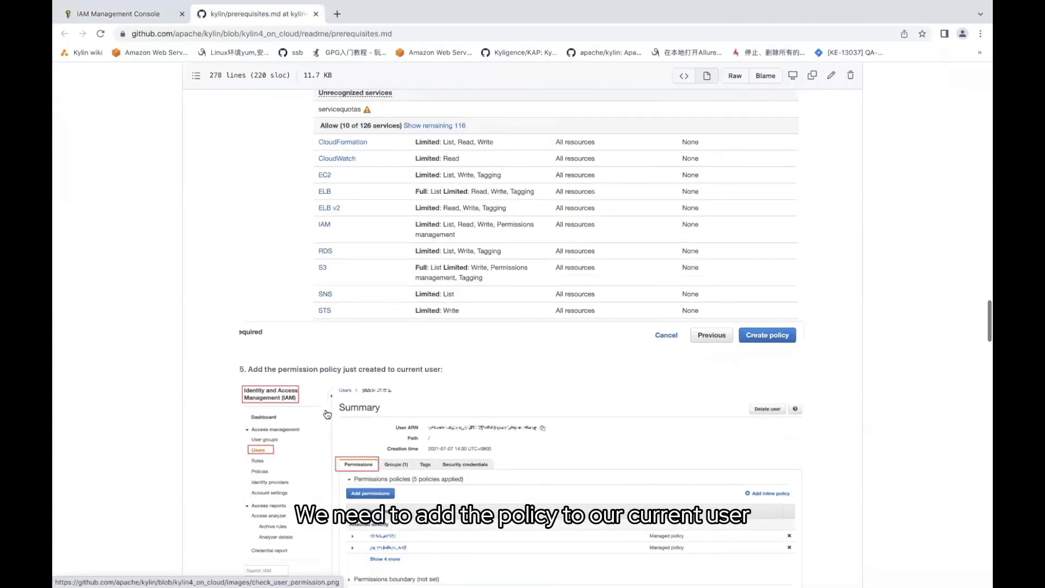
Find the current user in IAM Users and open its summary
{"action": "scroll", "coordinate": [311, 373], "scroll_direction": "down", "scroll_amount": 2}
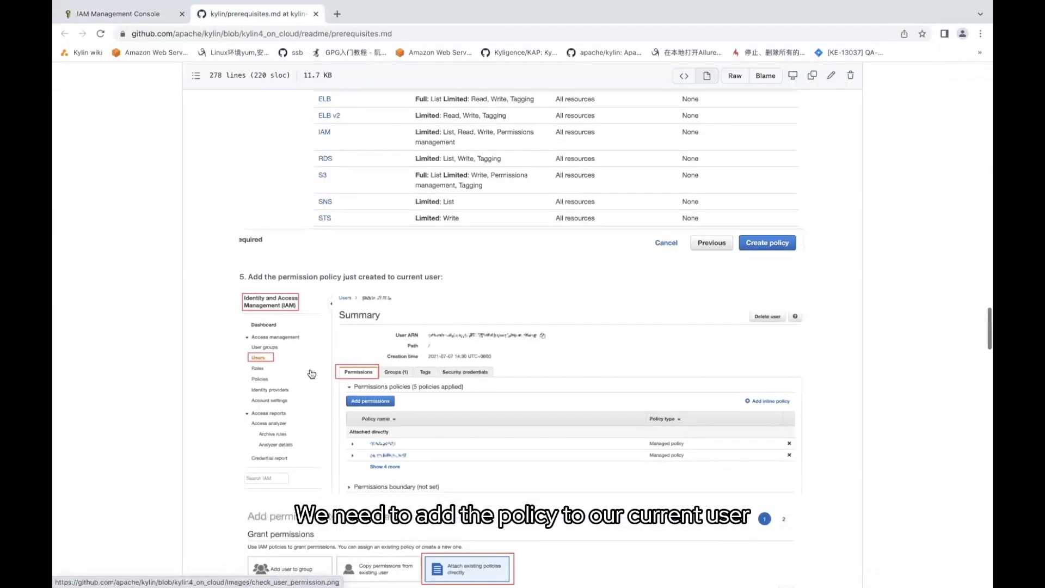
{"action": "left_click", "coordinate": [146, 18]}
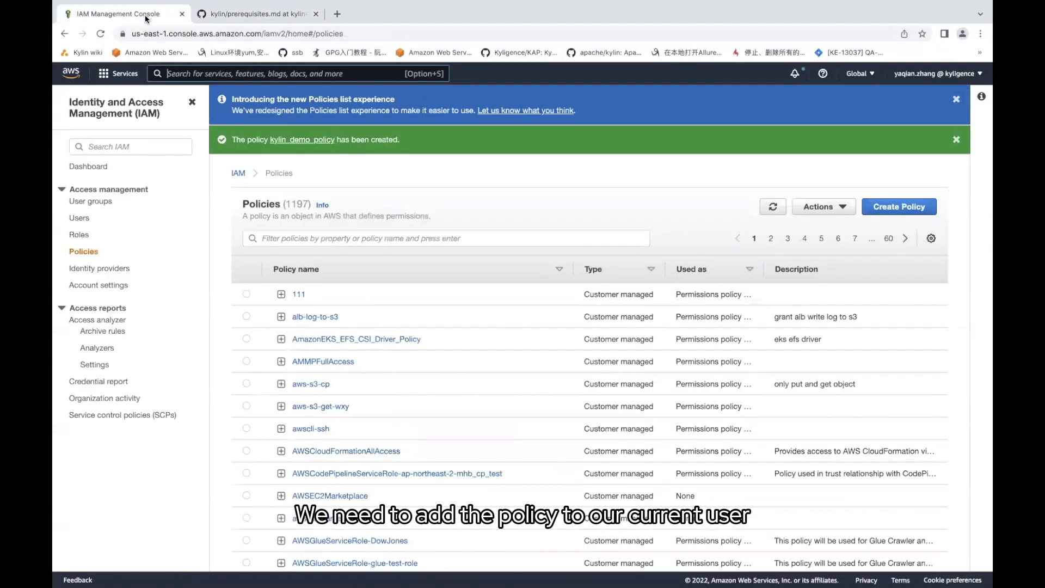
{"action": "left_click", "coordinate": [79, 218]}
{"action": "type", "text": "yaqian."}
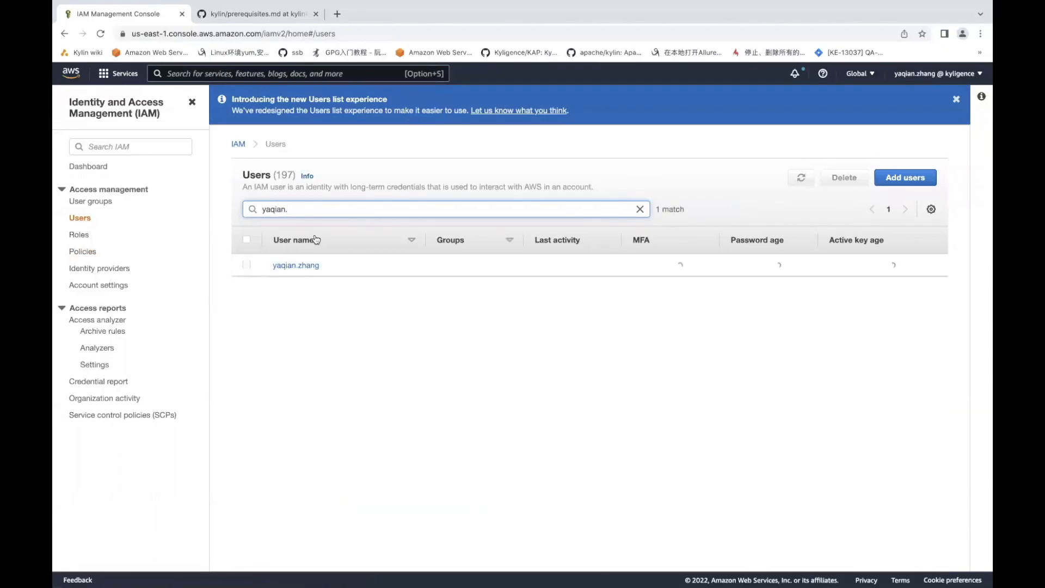
{"action": "left_click", "coordinate": [296, 268]}
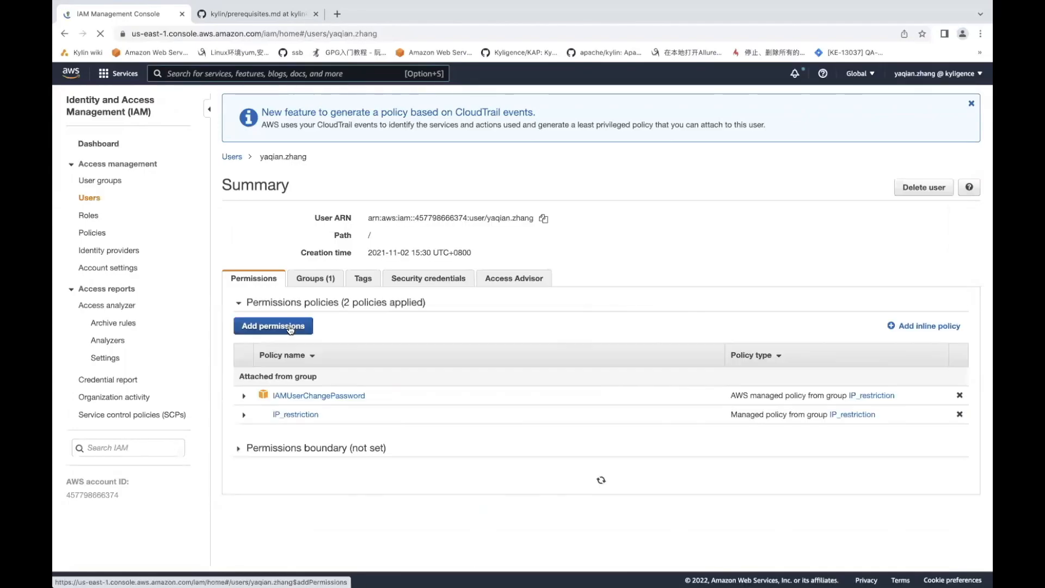
Attach kylin_demo_policy to the user as an existing policy directly
{"action": "left_click", "coordinate": [275, 326]}
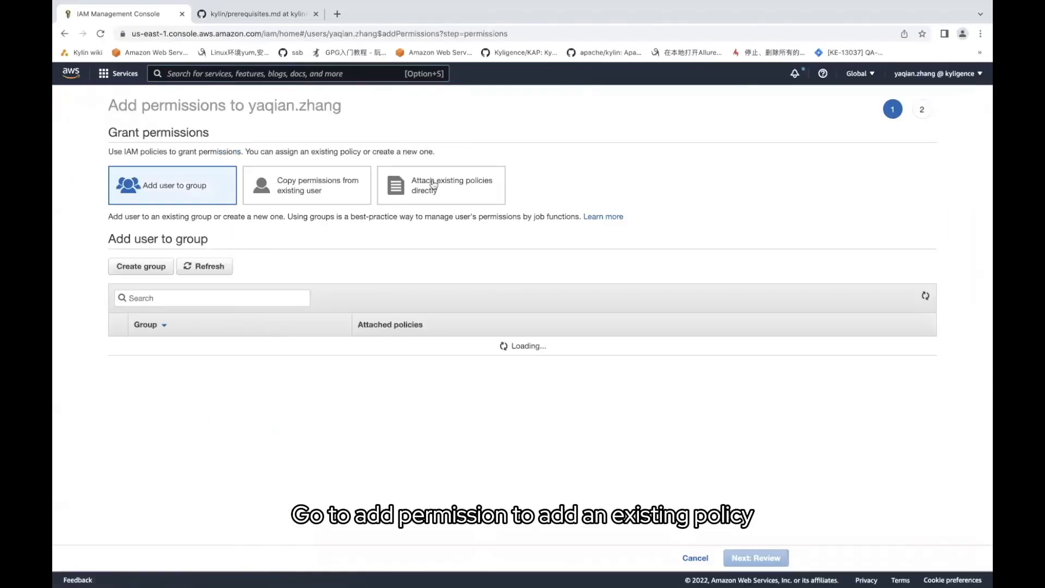
{"action": "left_click", "coordinate": [440, 192]}
{"action": "left_click", "coordinate": [207, 251]}
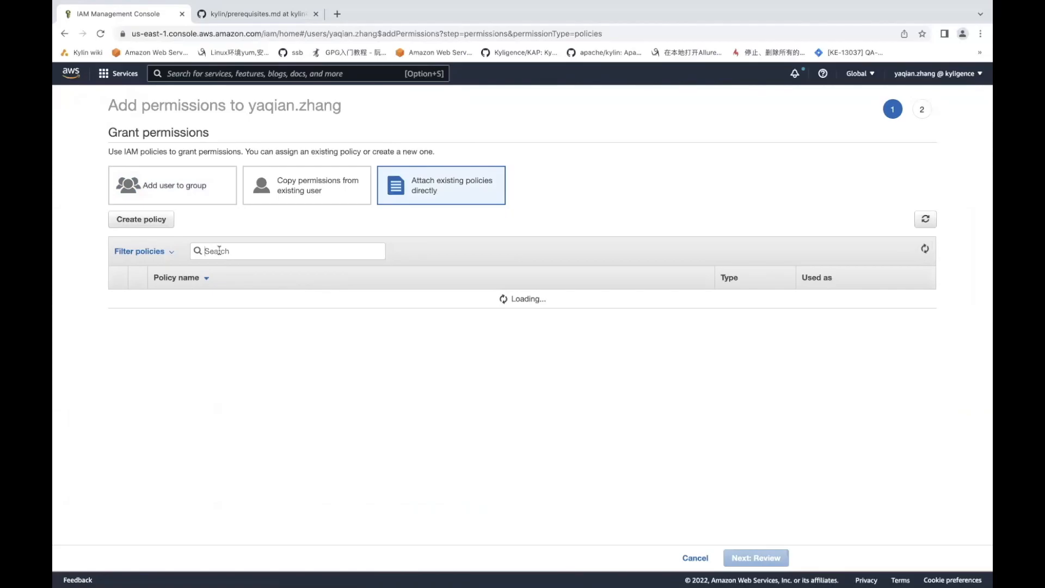
{"action": "type", "text": "kylin_dem"}
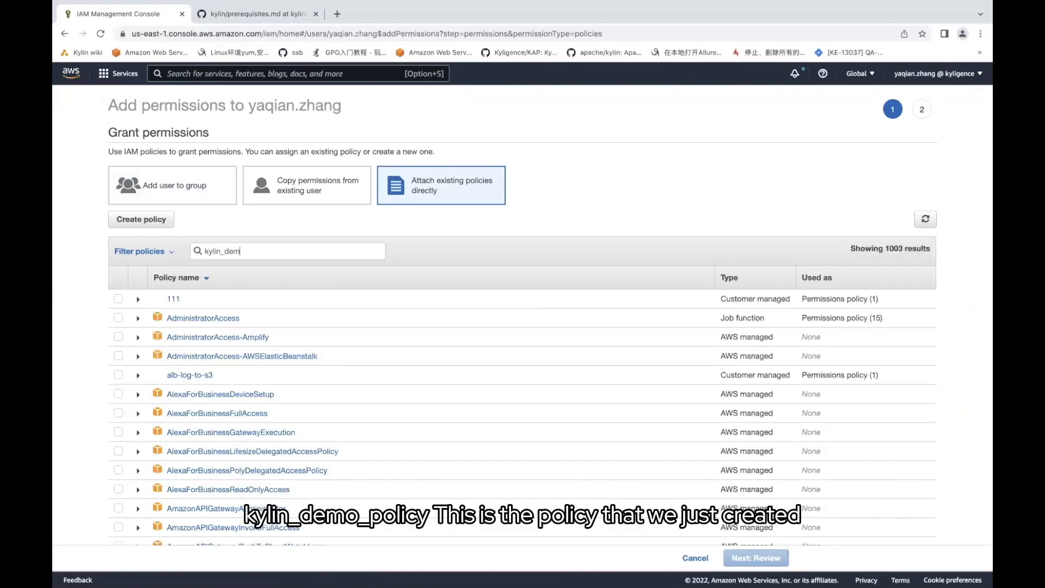
{"action": "type", "text": "o_"}
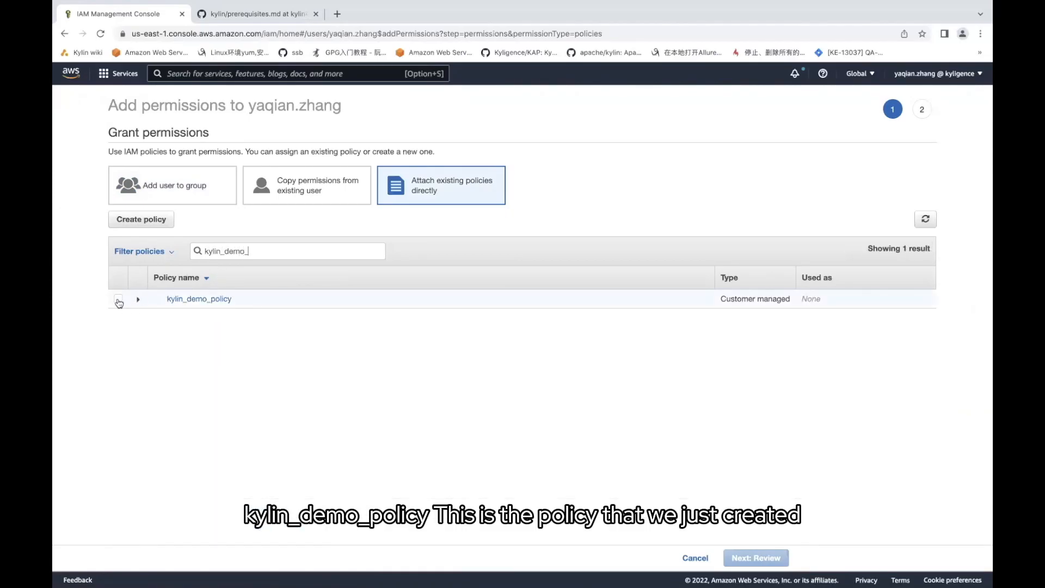
{"action": "left_click", "coordinate": [118, 299]}
{"action": "left_click", "coordinate": [757, 558]}
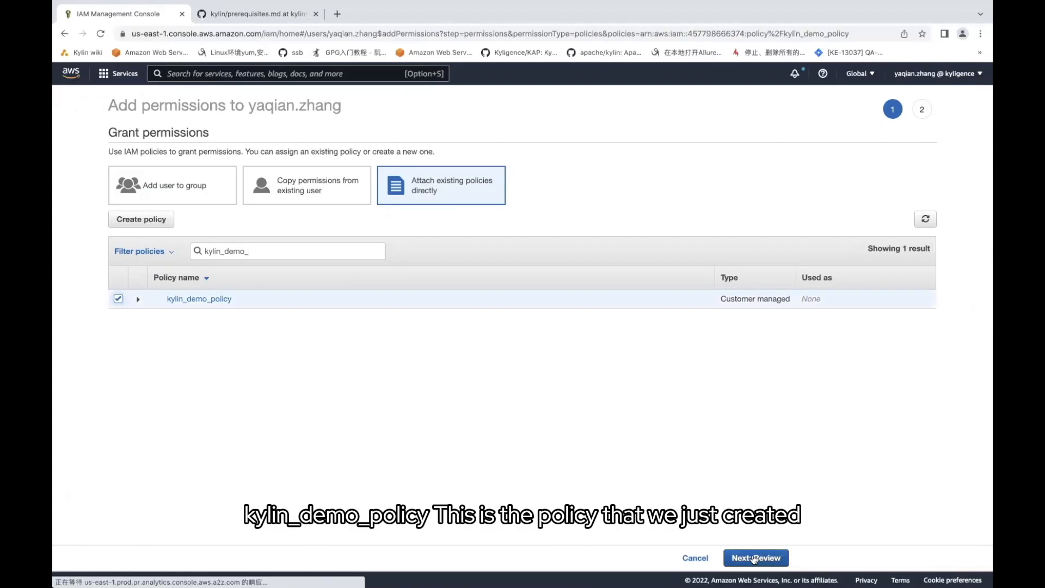
{"action": "left_click", "coordinate": [753, 559]}
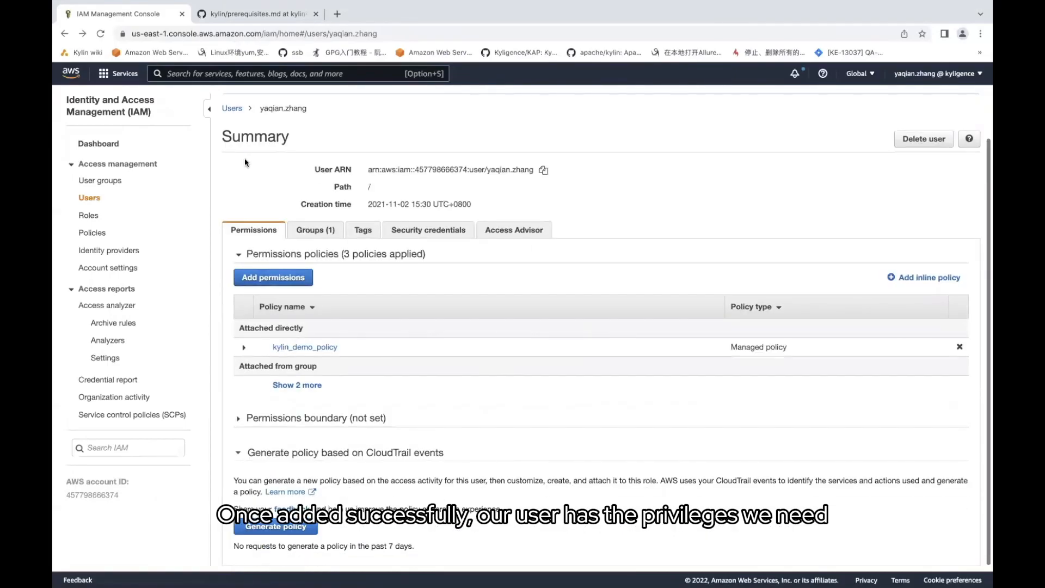
{"action": "left_click", "coordinate": [247, 12]}
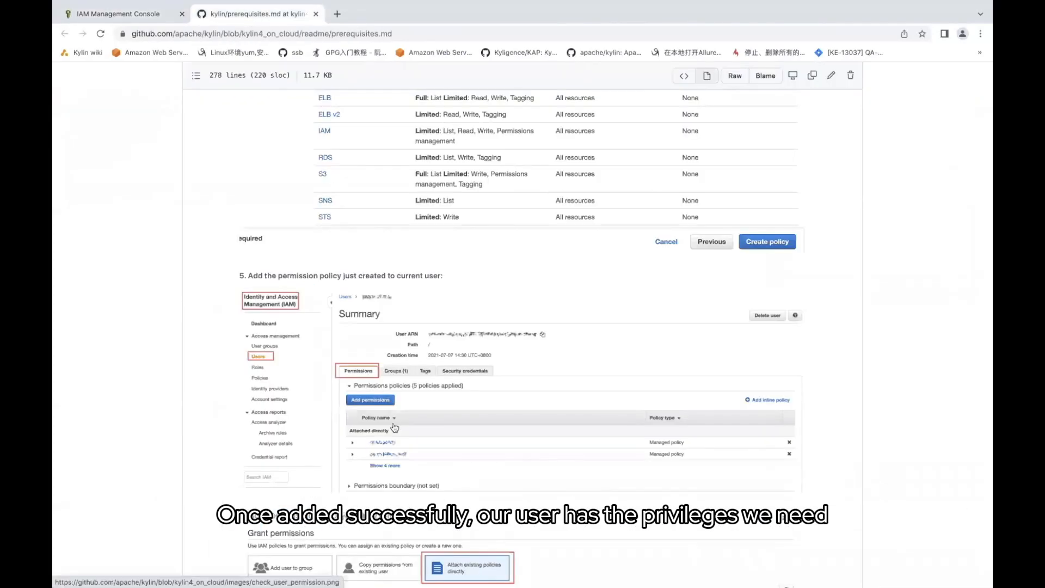
Scroll the guide to 'II. Create key pair and Access Key', then return to IAM
{"action": "scroll", "coordinate": [316, 316], "scroll_direction": "down", "scroll_amount": 7}
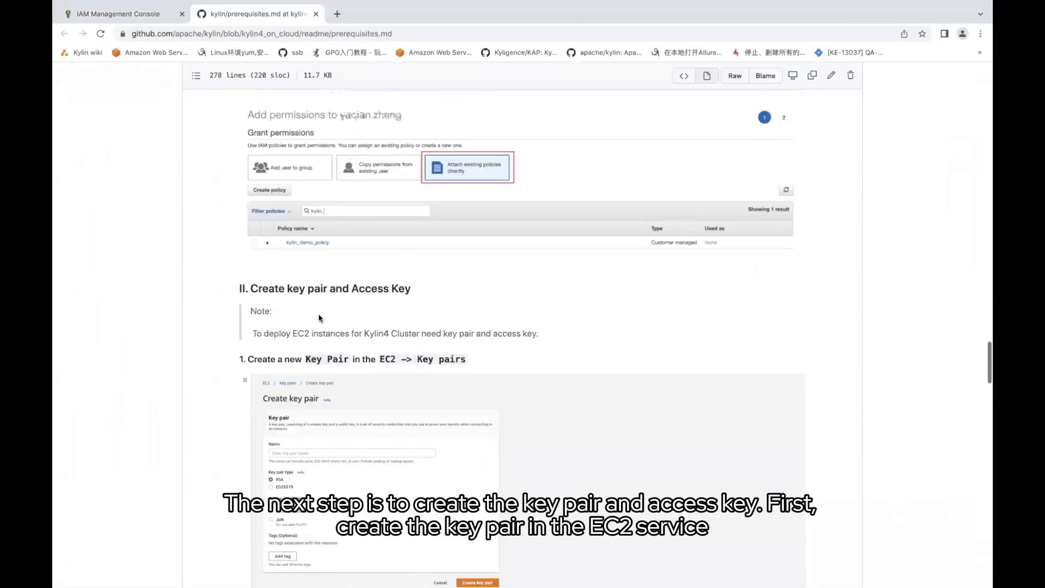
{"action": "scroll", "coordinate": [344, 232], "scroll_direction": "down", "scroll_amount": 1}
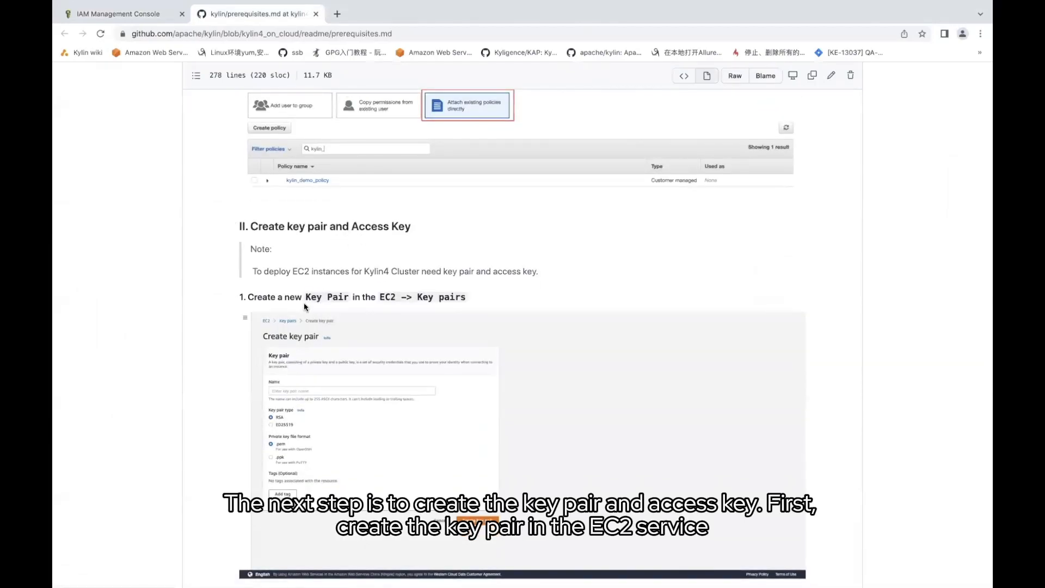
{"action": "scroll", "coordinate": [305, 307], "scroll_direction": "down", "scroll_amount": 1}
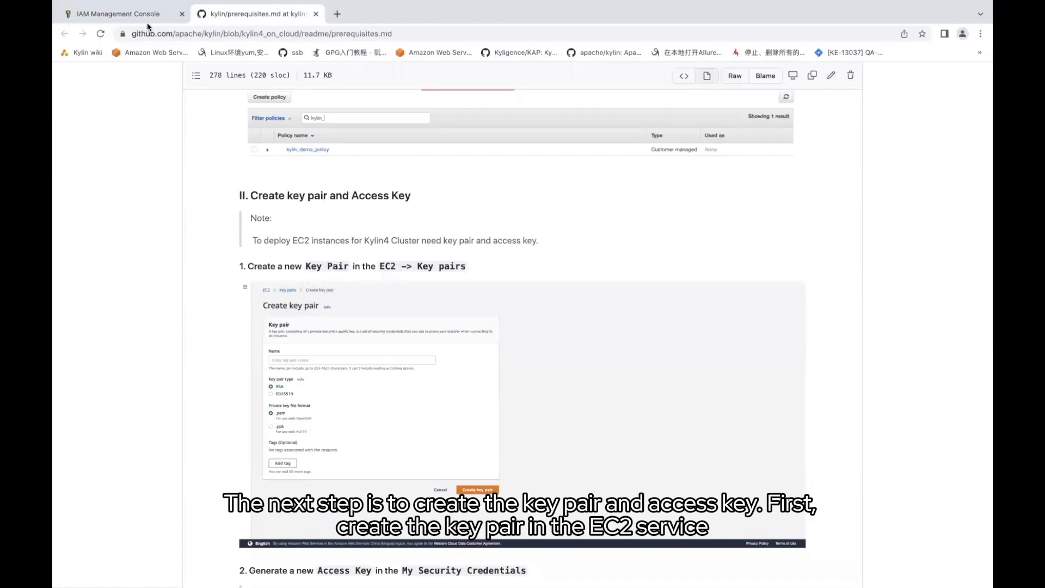
{"action": "left_click", "coordinate": [134, 14]}
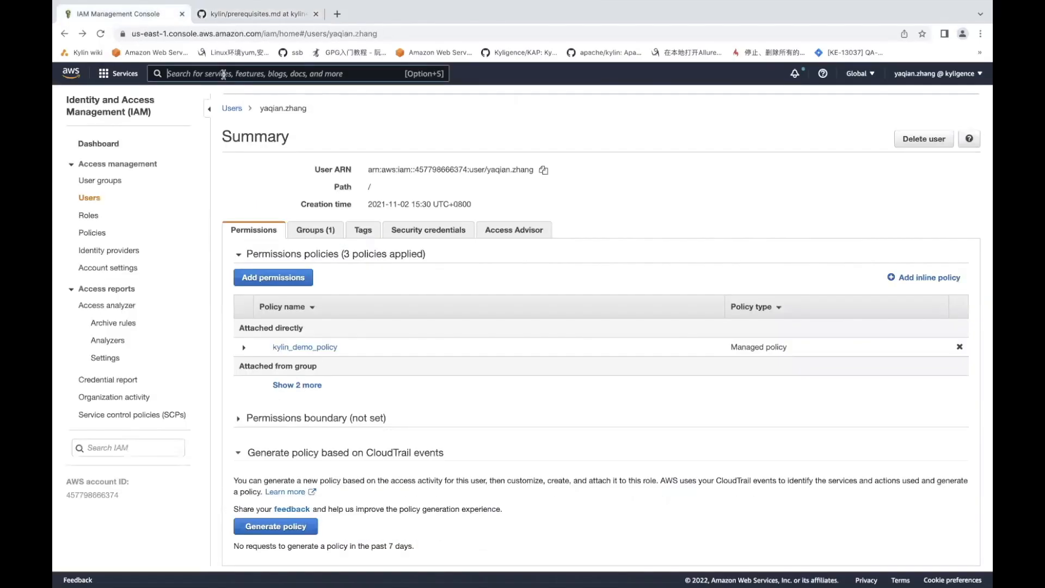
Search for EC2 and open the EC2 console
{"action": "left_click", "coordinate": [224, 74]}
{"action": "type", "text": "EC2"}
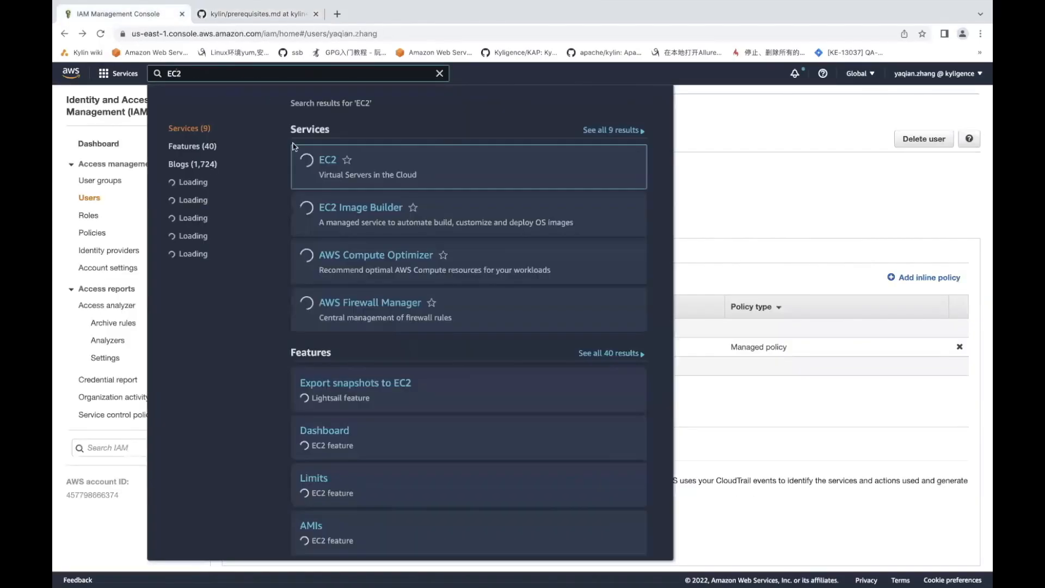
{"action": "left_click", "coordinate": [327, 162]}
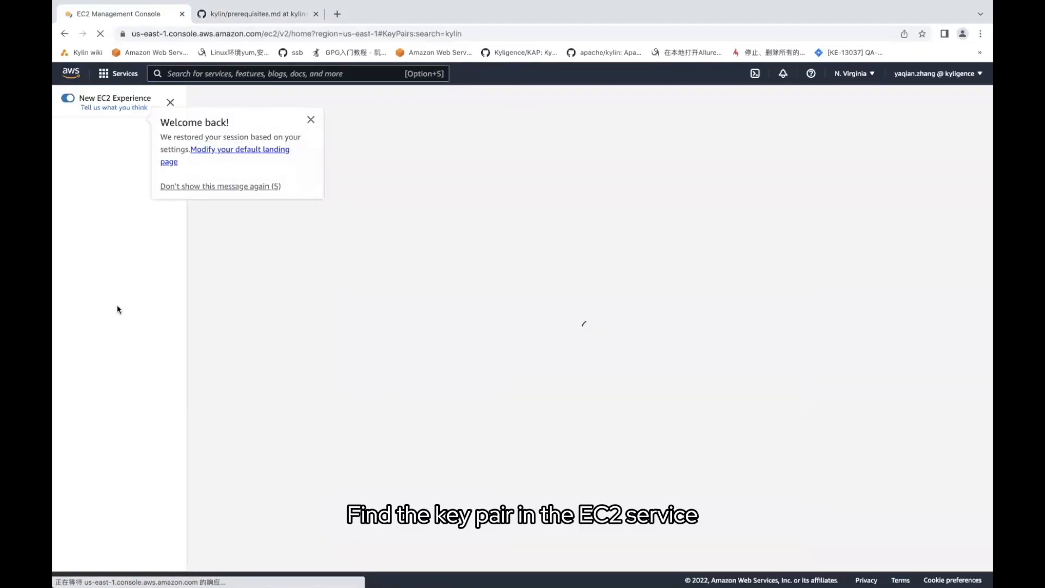
{"action": "scroll", "coordinate": [105, 372], "scroll_direction": "down", "scroll_amount": 3}
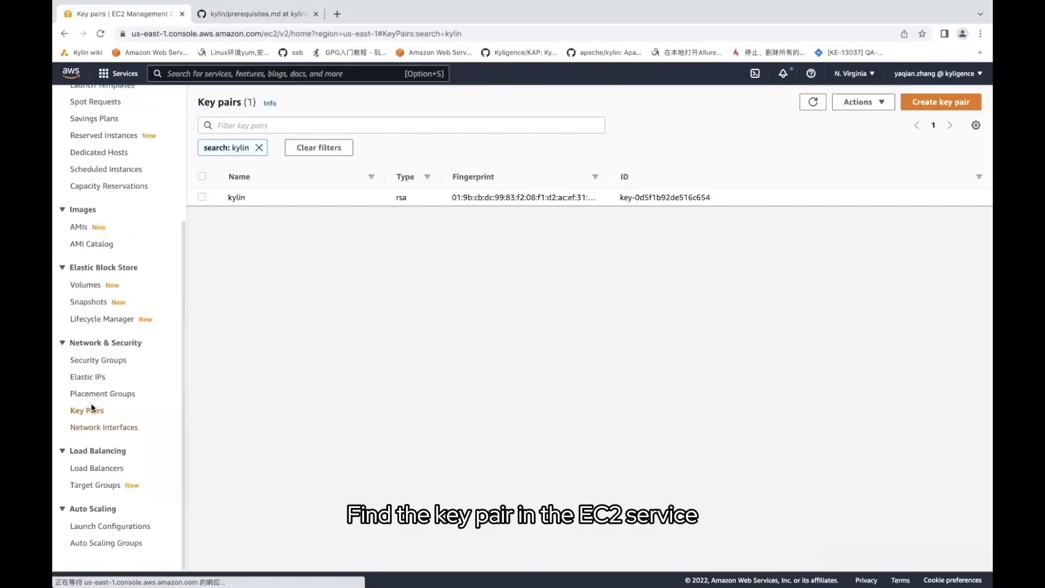
Create the RSA key pair kylin_demo_pair and download kylin_demo_pair.pem
{"action": "left_click", "coordinate": [937, 104]}
{"action": "left_click", "coordinate": [210, 231]}
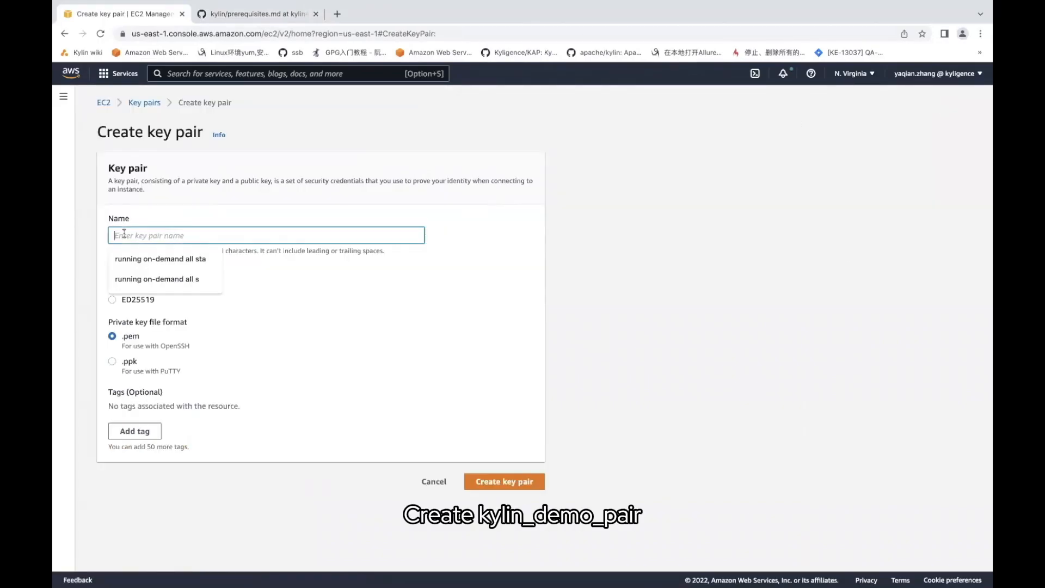
{"action": "type", "text": "kylin_demo_pair"}
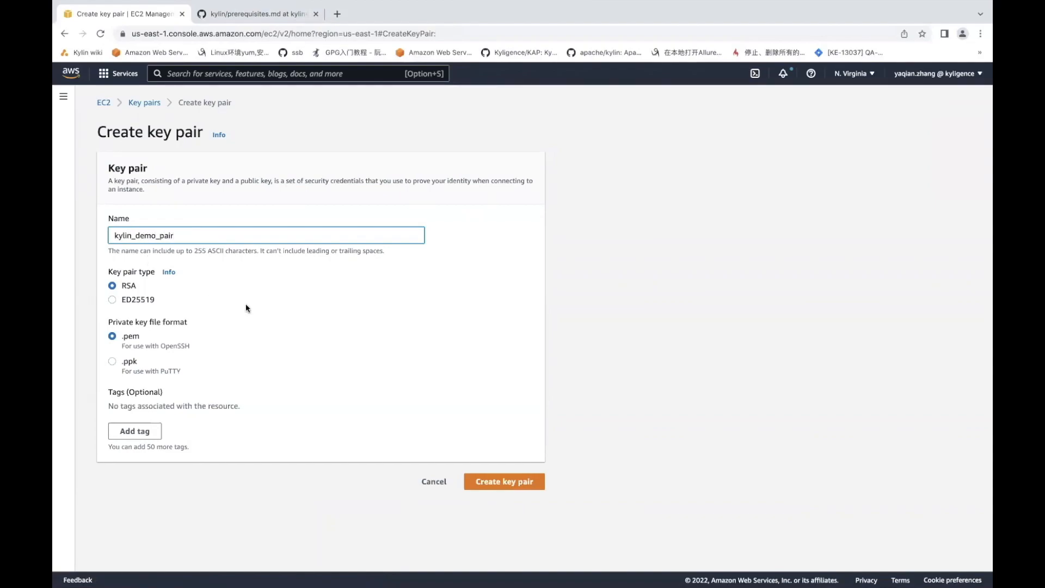
{"action": "scroll", "coordinate": [246, 308], "scroll_direction": "down", "scroll_amount": 1}
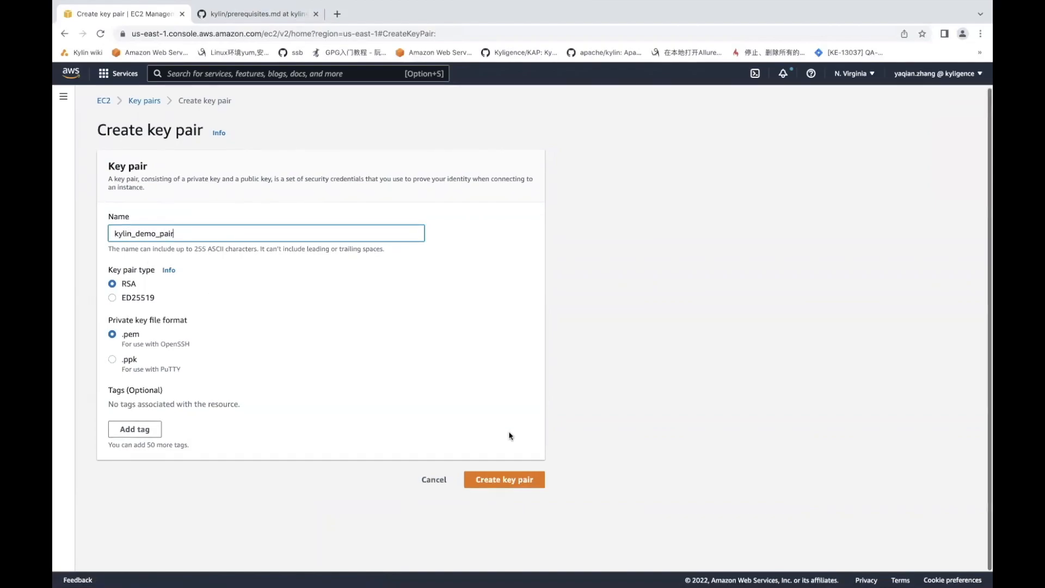
{"action": "left_click", "coordinate": [514, 486]}
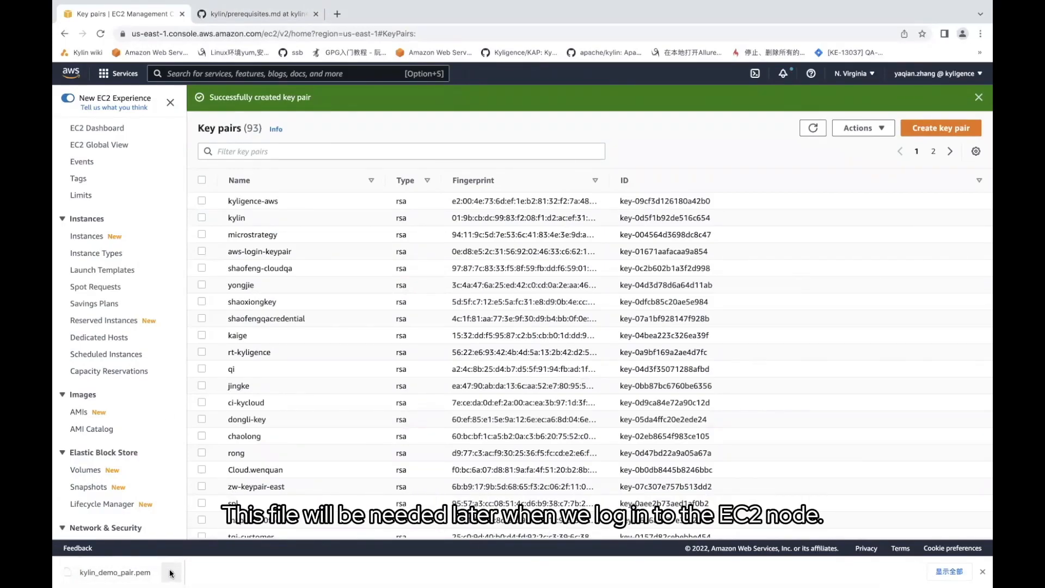
{"action": "left_click", "coordinate": [240, 15]}
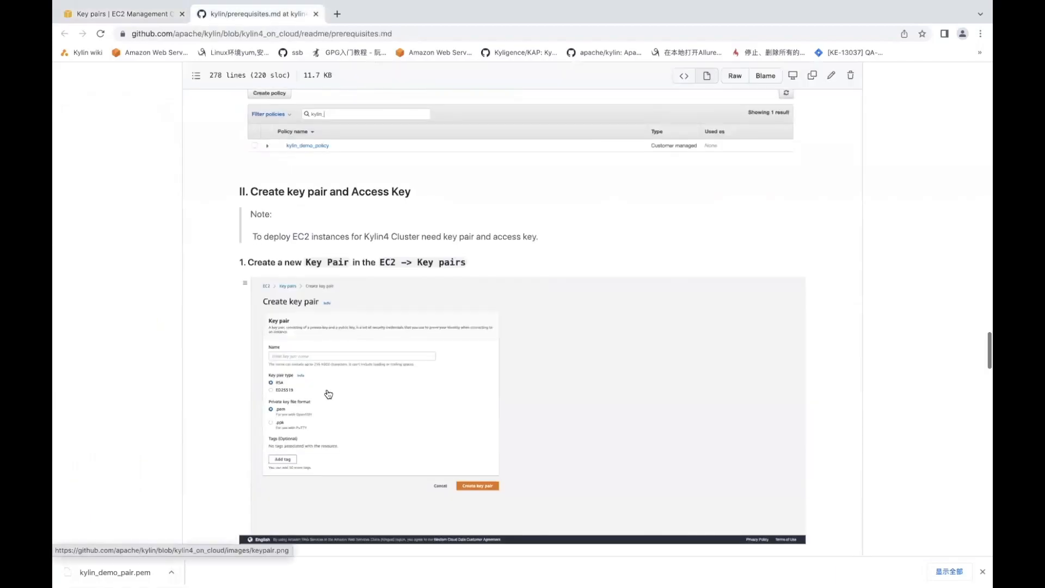
{"action": "scroll", "coordinate": [329, 394], "scroll_direction": "down", "scroll_amount": 6}
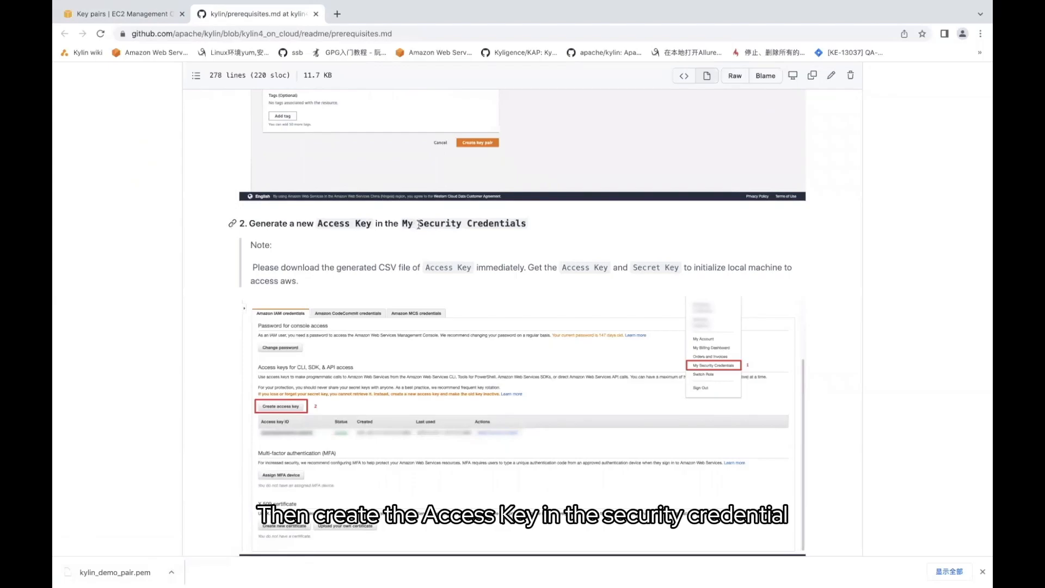
{"action": "left_click", "coordinate": [135, 15]}
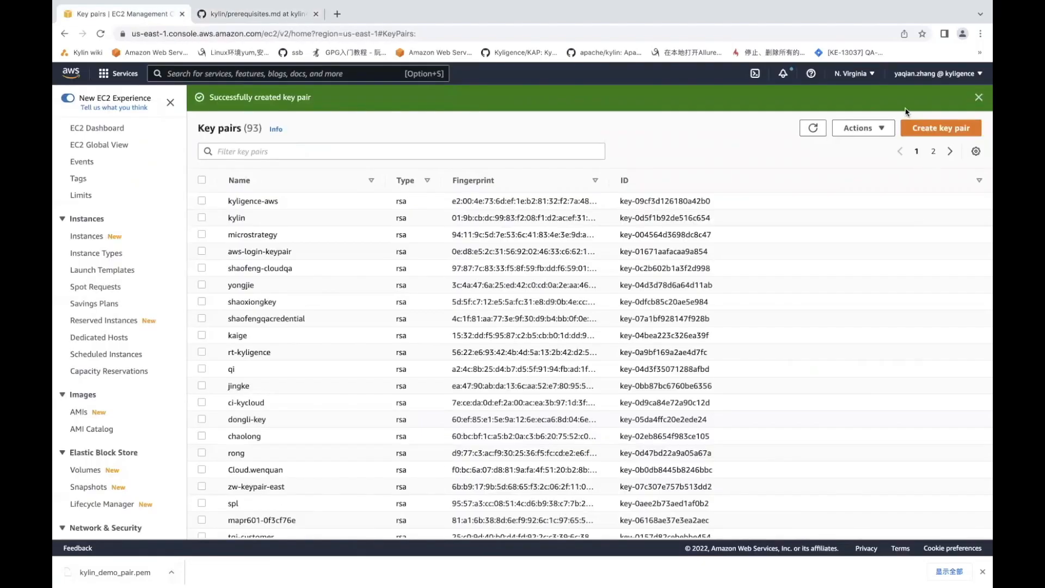
Create a second access key under My security credentials and download its CSV file
{"action": "left_click", "coordinate": [934, 74]}
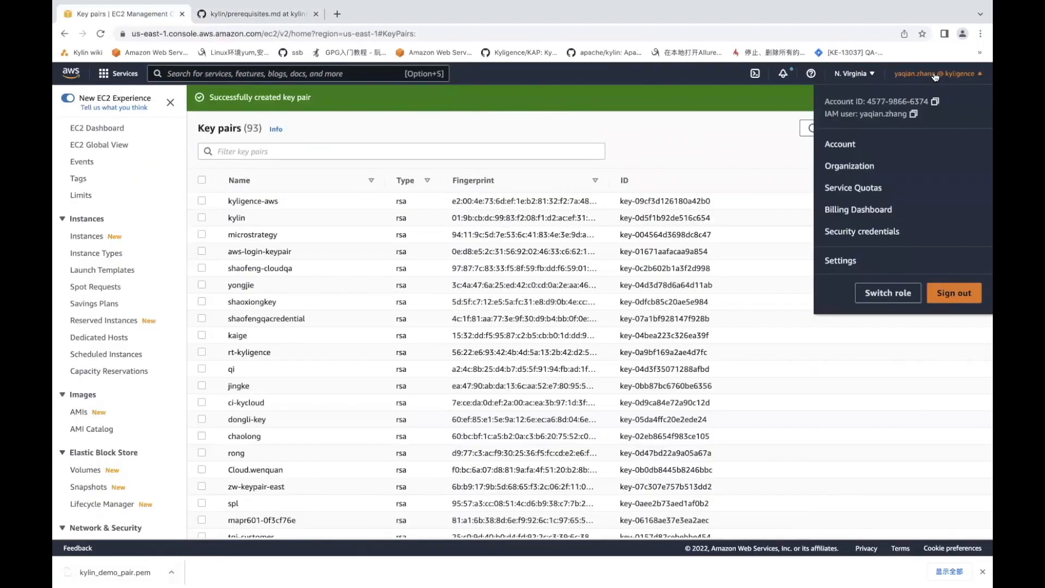
{"action": "left_click", "coordinate": [870, 232]}
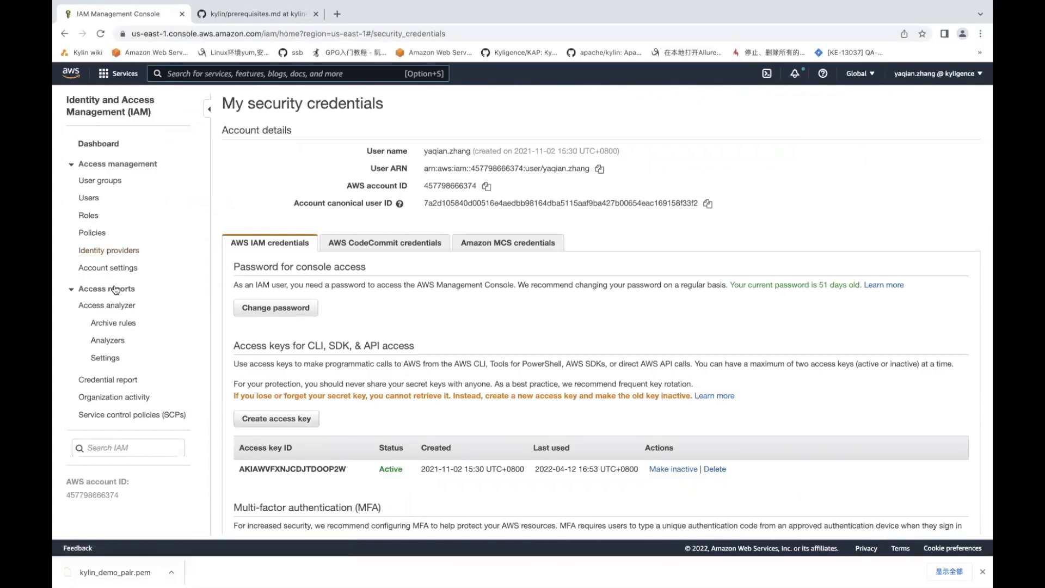
{"action": "scroll", "coordinate": [109, 341], "scroll_direction": "down", "scroll_amount": 1}
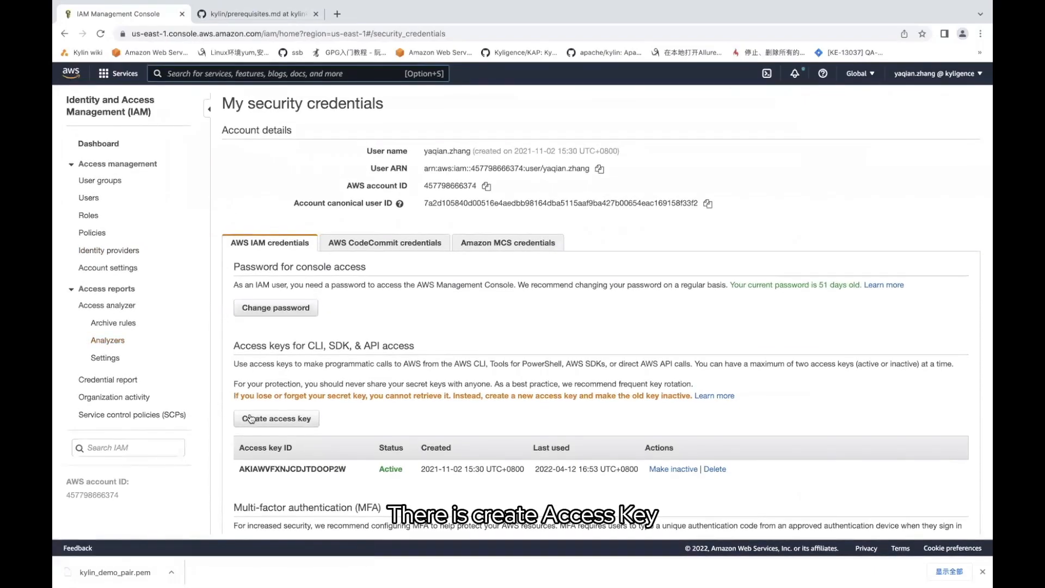
{"action": "left_click", "coordinate": [266, 417]}
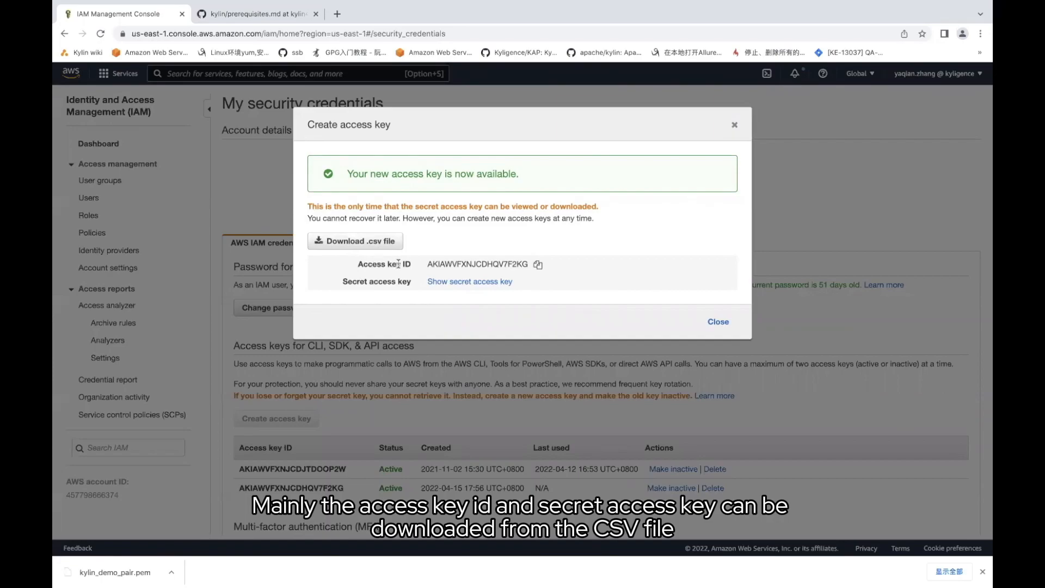
{"action": "left_click", "coordinate": [351, 241]}
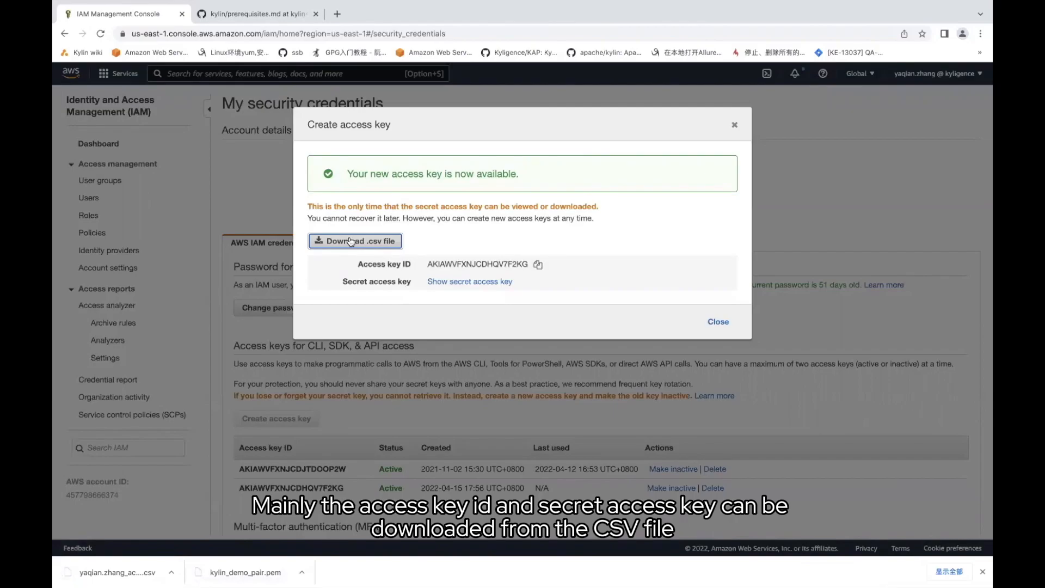
{"action": "left_click", "coordinate": [734, 127]}
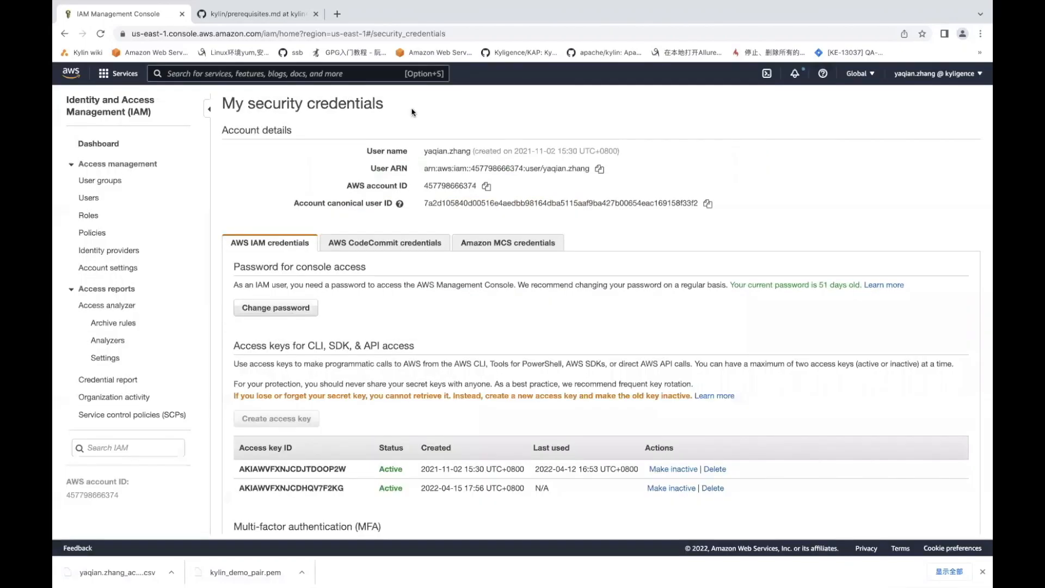
{"action": "left_click", "coordinate": [253, 14]}
{"action": "scroll", "coordinate": [326, 299], "scroll_direction": "down", "scroll_amount": 10}
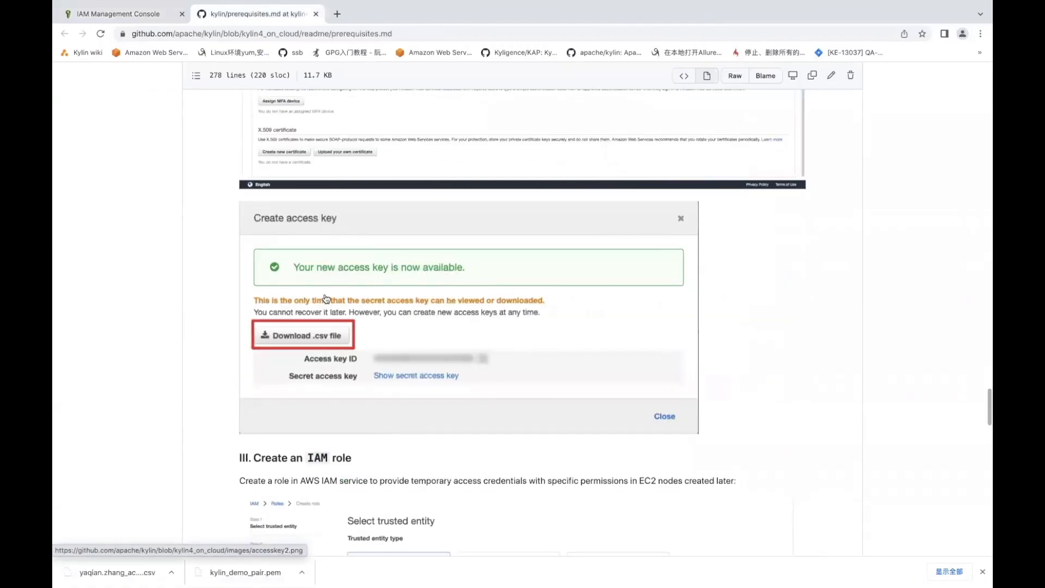
{"action": "scroll", "coordinate": [326, 299], "scroll_direction": "down", "scroll_amount": 3}
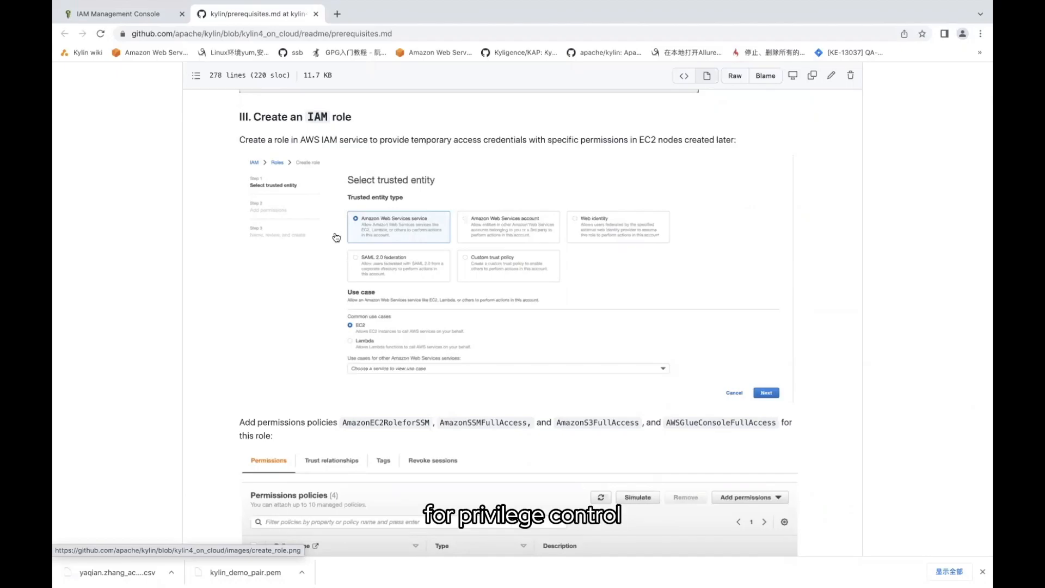
{"action": "scroll", "coordinate": [337, 238], "scroll_direction": "down", "scroll_amount": 1}
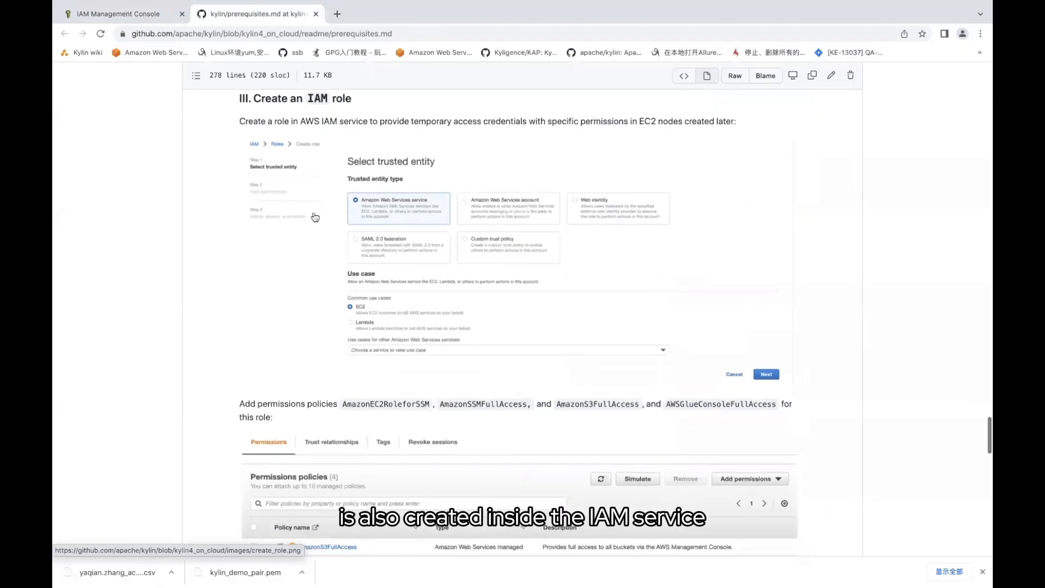
{"action": "left_click", "coordinate": [139, 17]}
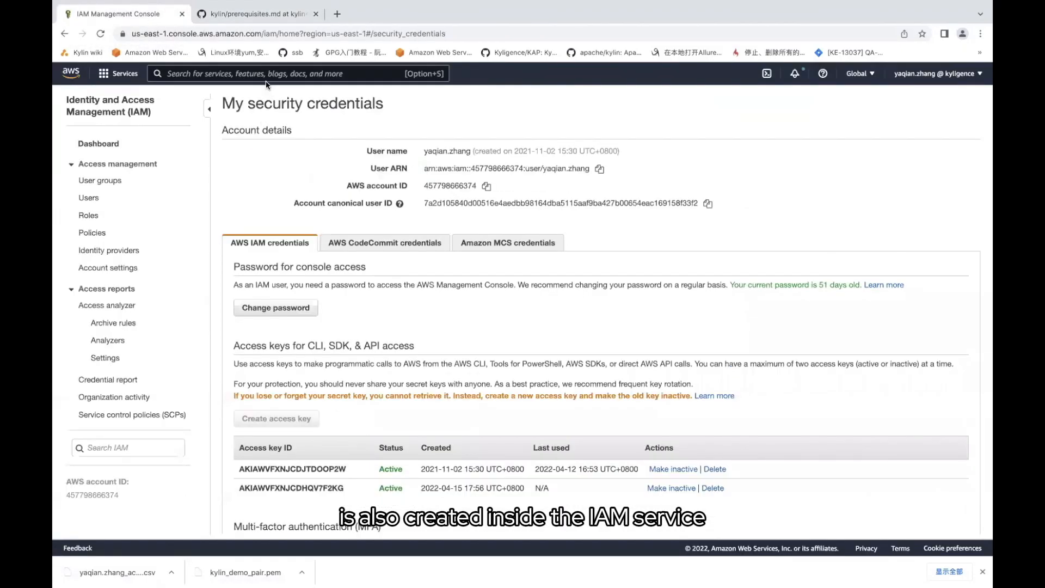
Start a new IAM role with AWS service EC2 as its trusted use case
{"action": "left_click", "coordinate": [267, 75]}
{"action": "type", "text": "IAM"}
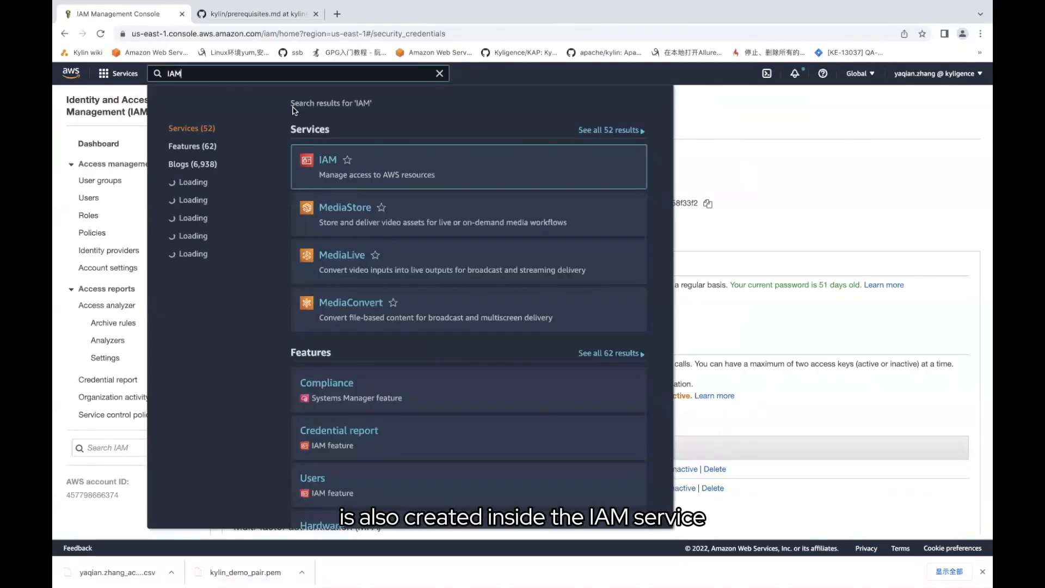
{"action": "left_click", "coordinate": [335, 157]}
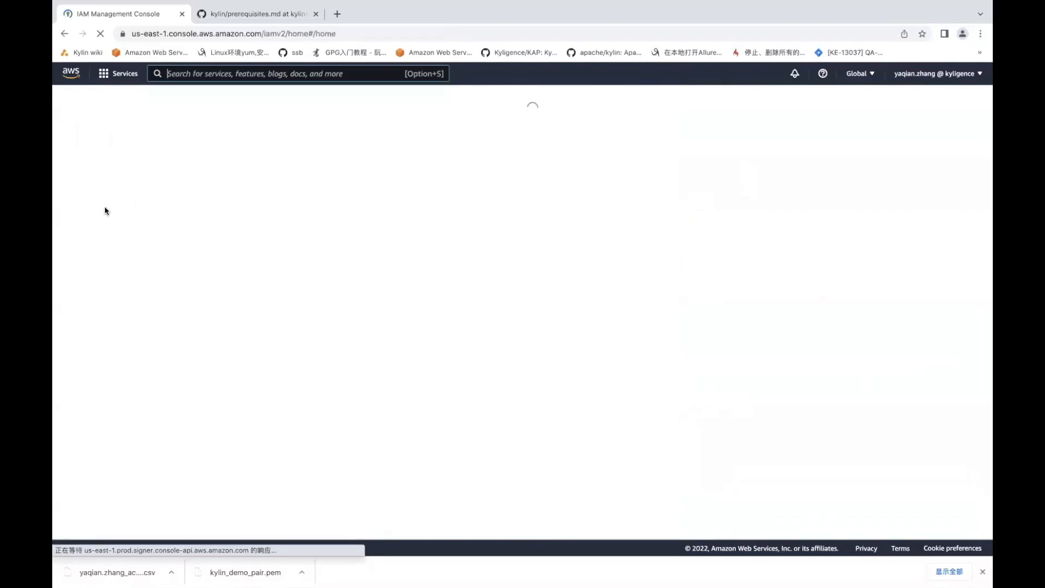
{"action": "left_click", "coordinate": [80, 230]}
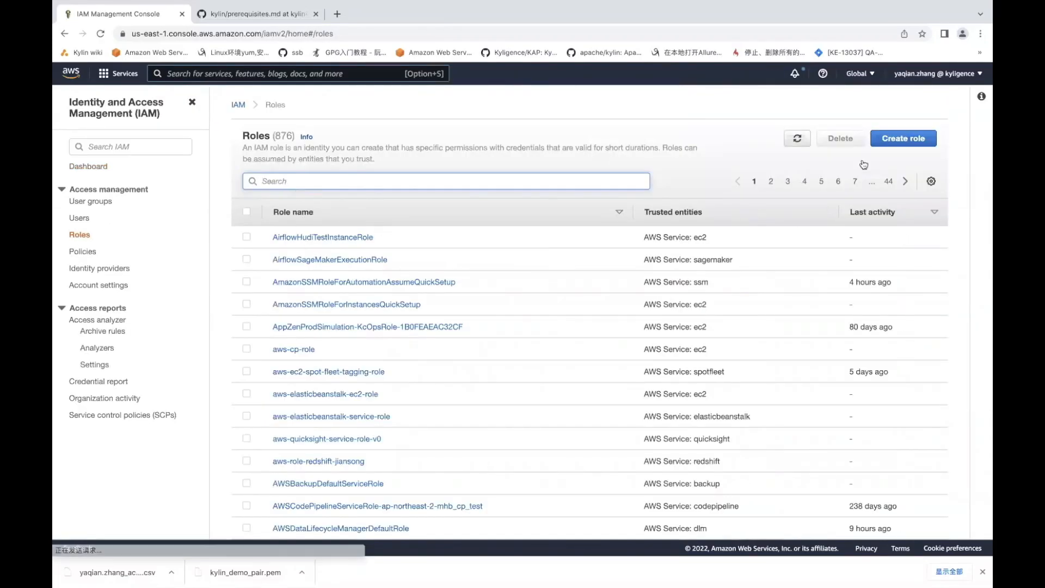
{"action": "left_click", "coordinate": [903, 138]}
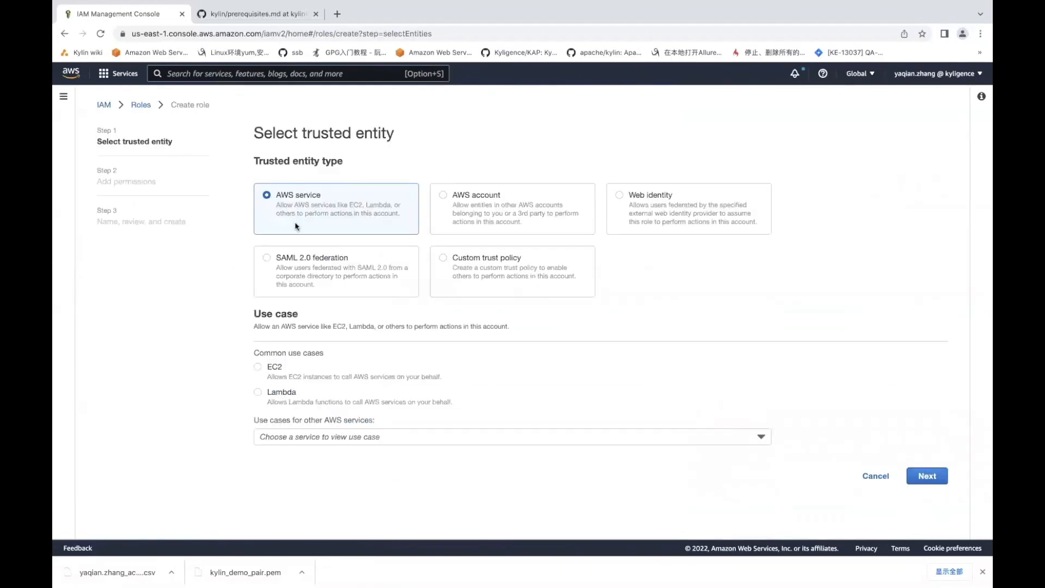
{"action": "left_click", "coordinate": [258, 367]}
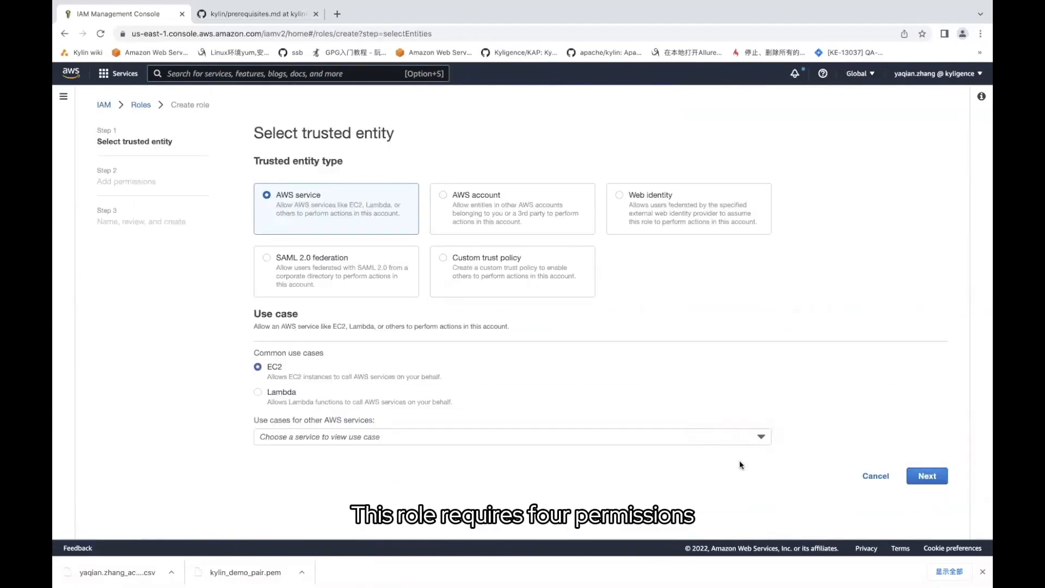
{"action": "left_click", "coordinate": [927, 476]}
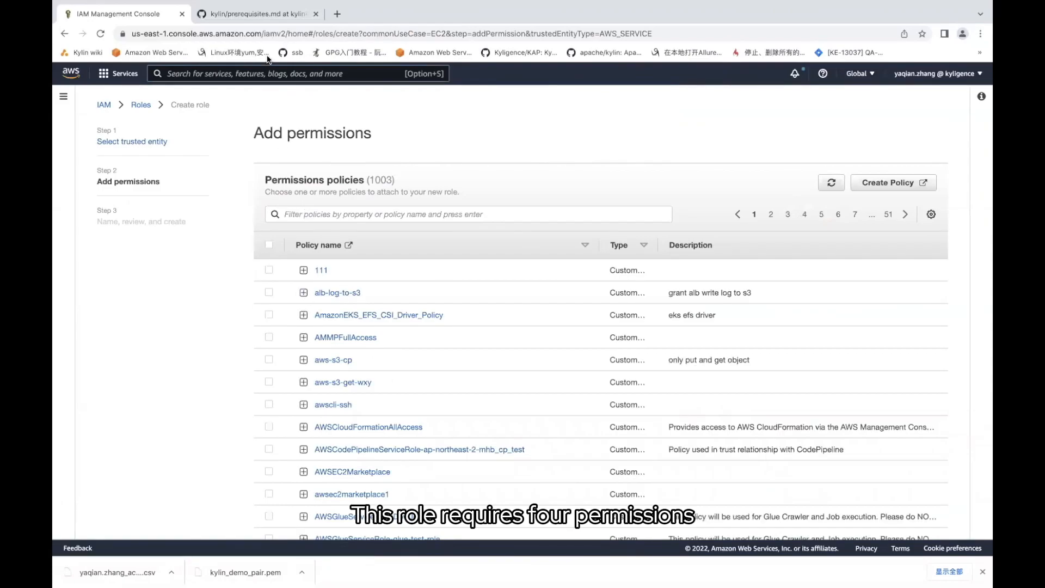
Check the guide's required policies and try an ec2 policy filter, which finds no matches
{"action": "left_click", "coordinate": [259, 14]}
{"action": "scroll", "coordinate": [353, 228], "scroll_direction": "down", "scroll_amount": 2}
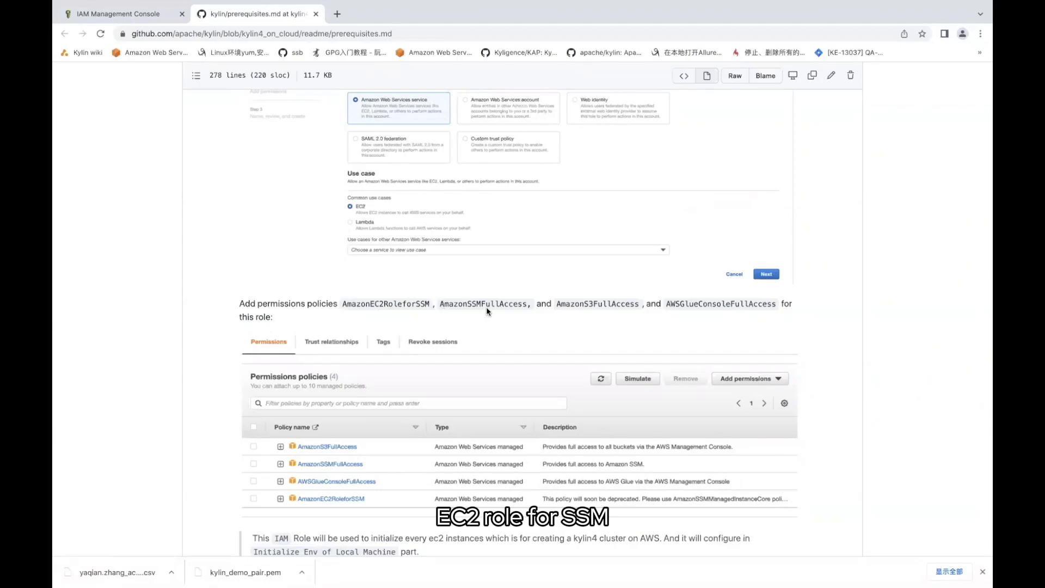
{"action": "left_click", "coordinate": [130, 16]}
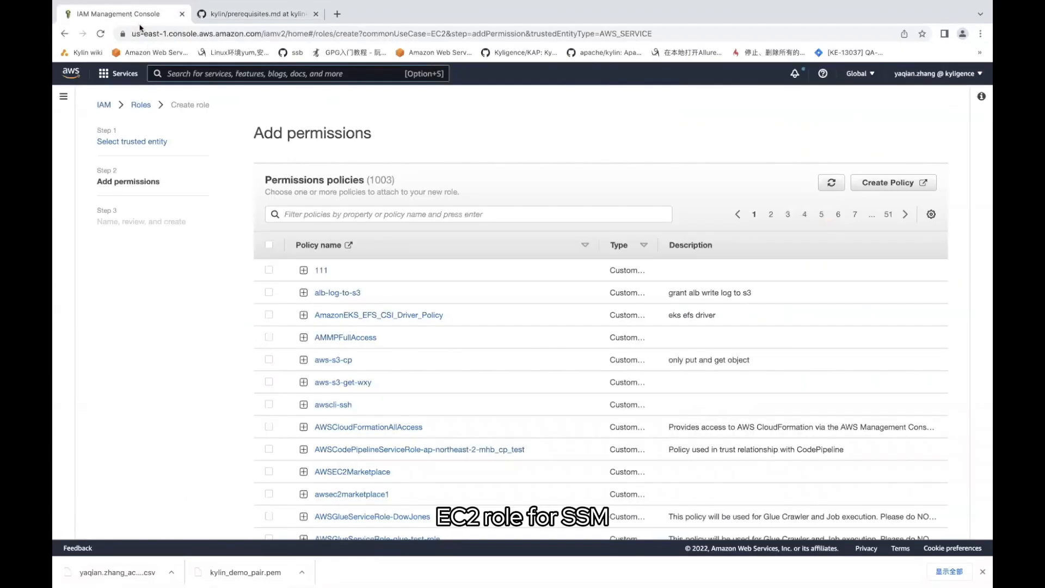
{"action": "left_click", "coordinate": [287, 214]}
{"action": "type", "text": "ec2forssm"}
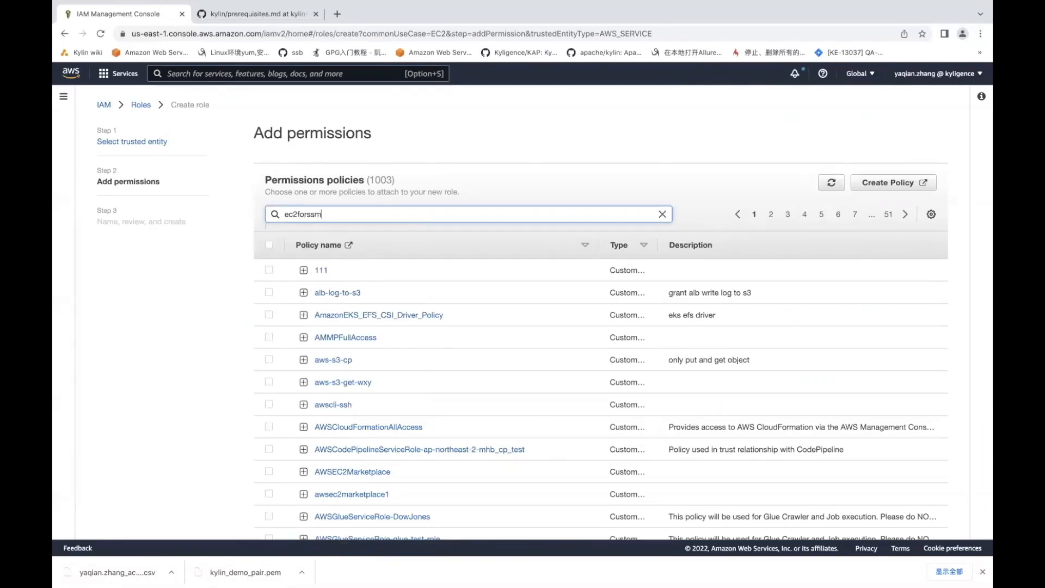
{"action": "key", "text": "Return"}
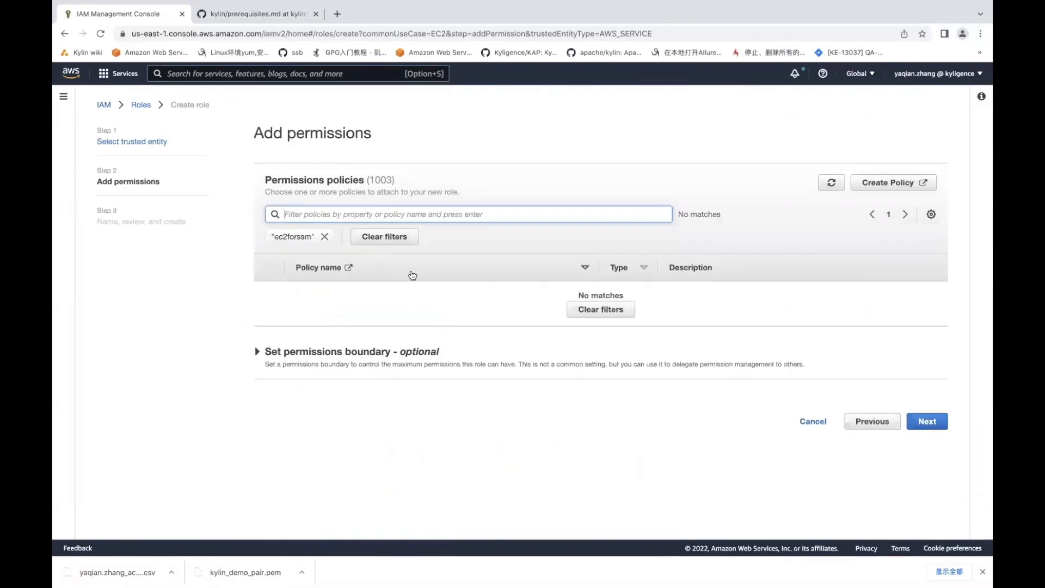
{"action": "left_click", "coordinate": [324, 236]}
Recheck the guide's policy names, then filter for and select AmazonEC2RoleforSSM
{"action": "left_click", "coordinate": [255, 15]}
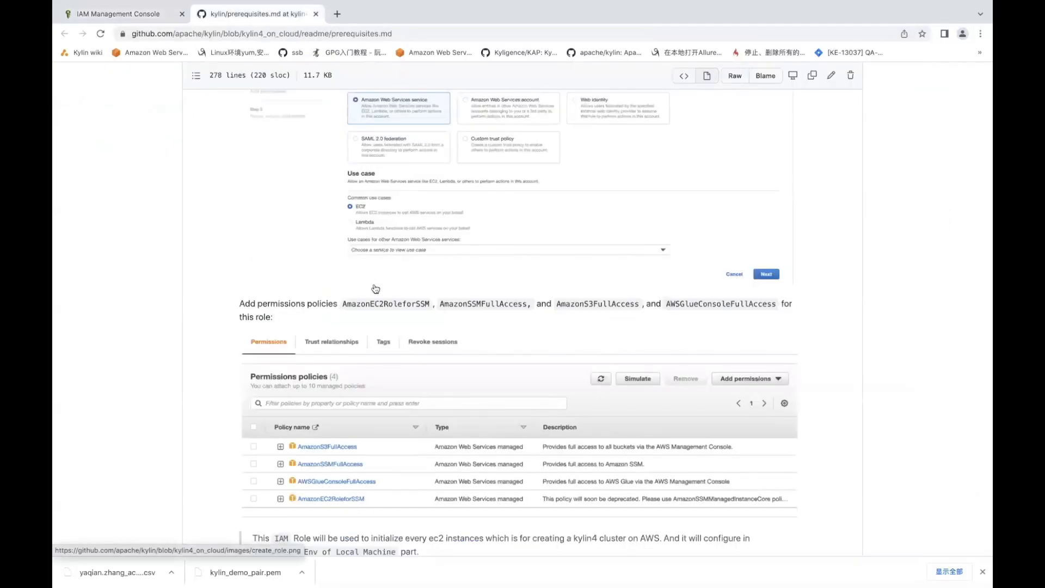
{"action": "left_click", "coordinate": [136, 15]}
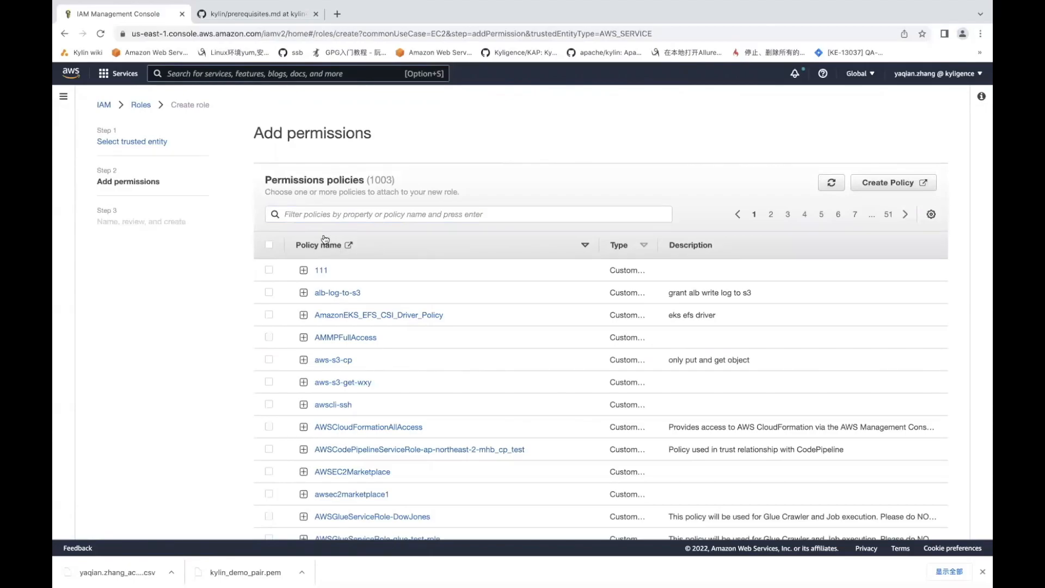
{"action": "left_click", "coordinate": [293, 214]}
{"action": "type", "text": "ec2roleforssm"}
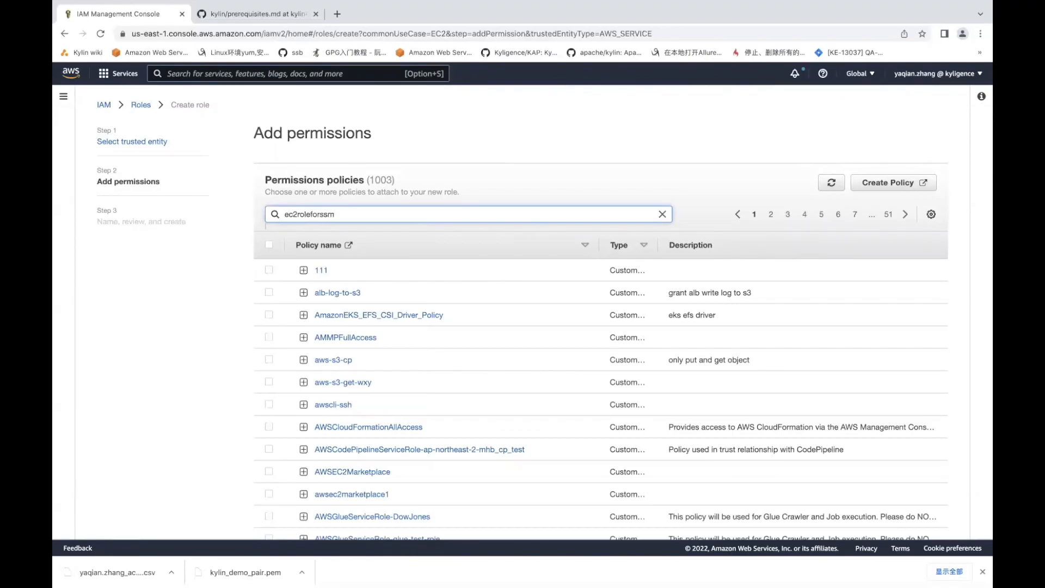
{"action": "key", "text": "Return"}
{"action": "left_click", "coordinate": [269, 293]}
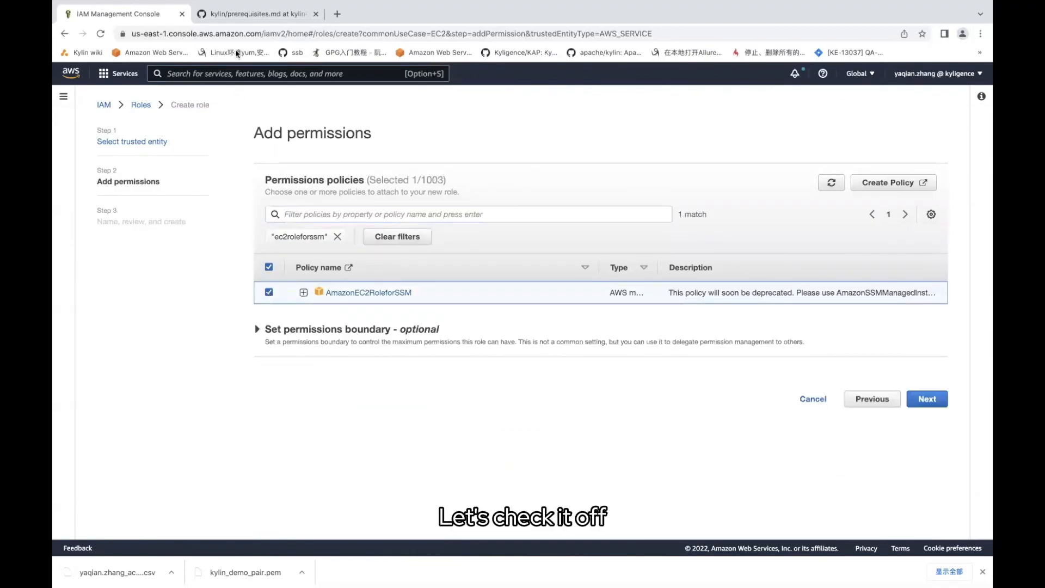
Filter policies by 'ssmfull' and select AmazonSSMFullAccess for the role
{"action": "left_click", "coordinate": [253, 13]}
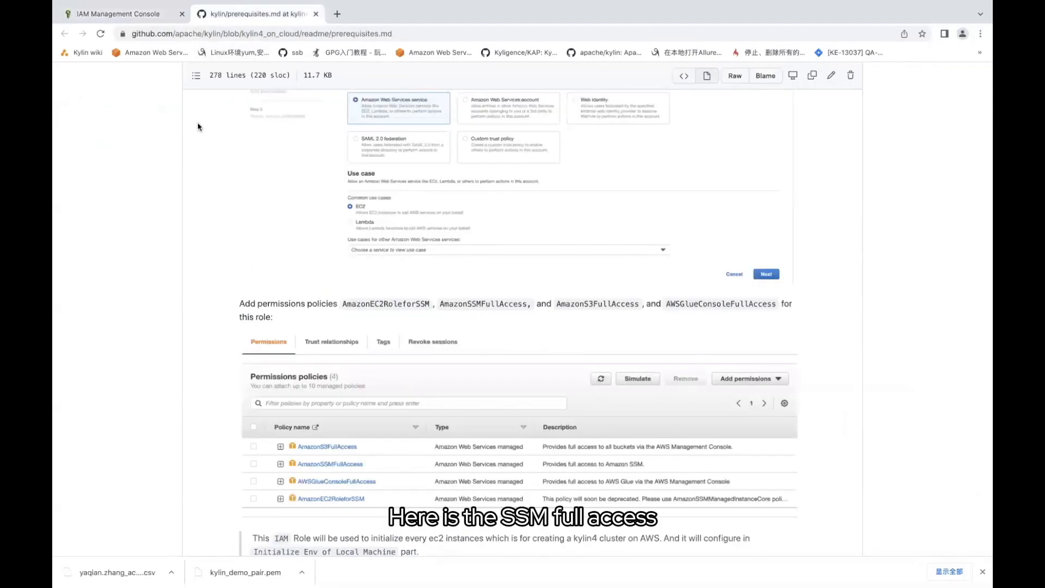
{"action": "left_click", "coordinate": [125, 14]}
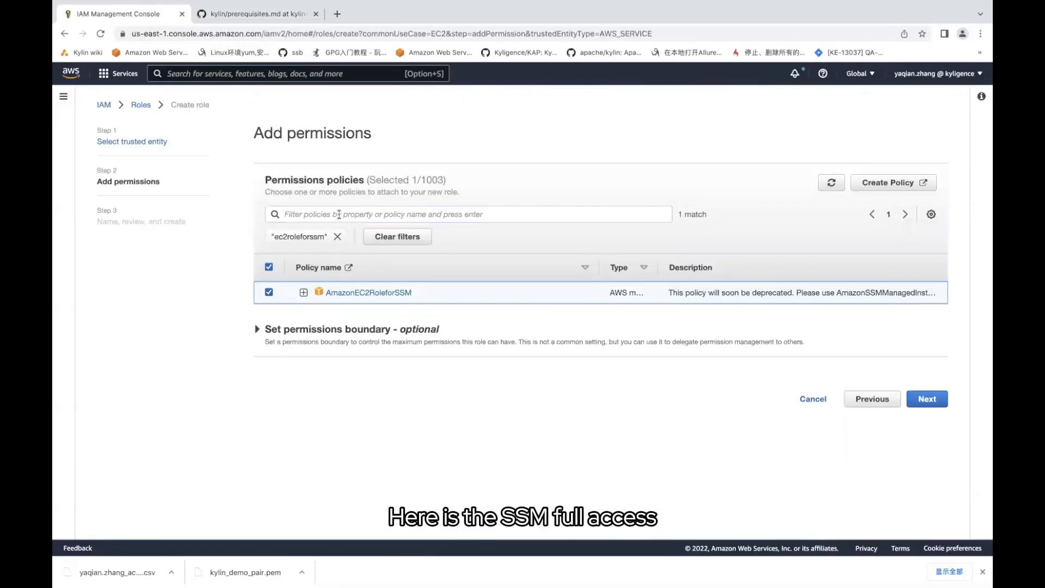
{"action": "left_click", "coordinate": [342, 215]}
{"action": "left_click", "coordinate": [340, 236]}
{"action": "left_click", "coordinate": [313, 213]}
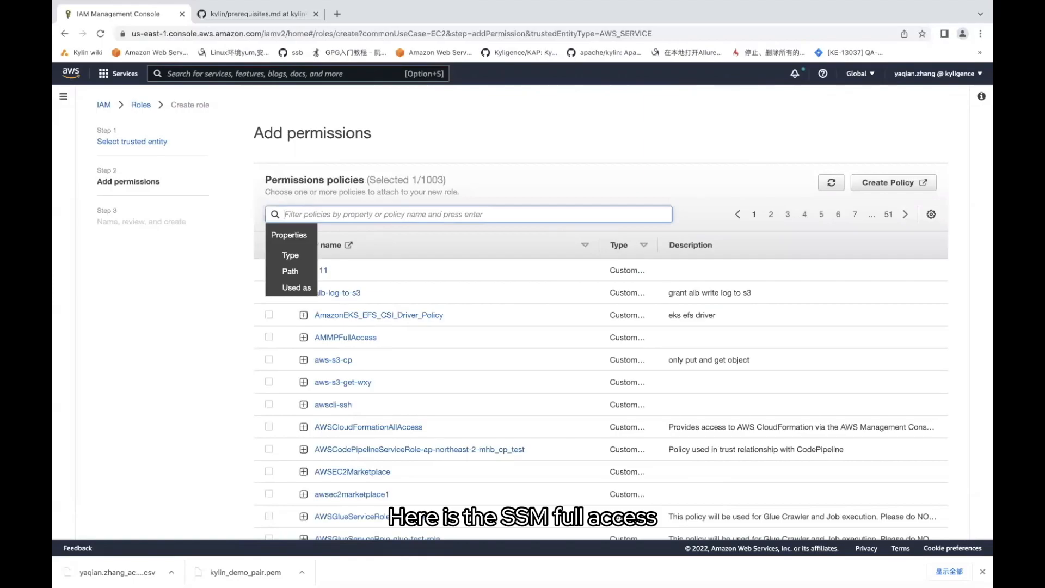
{"action": "type", "text": "ssmfullaccess"}
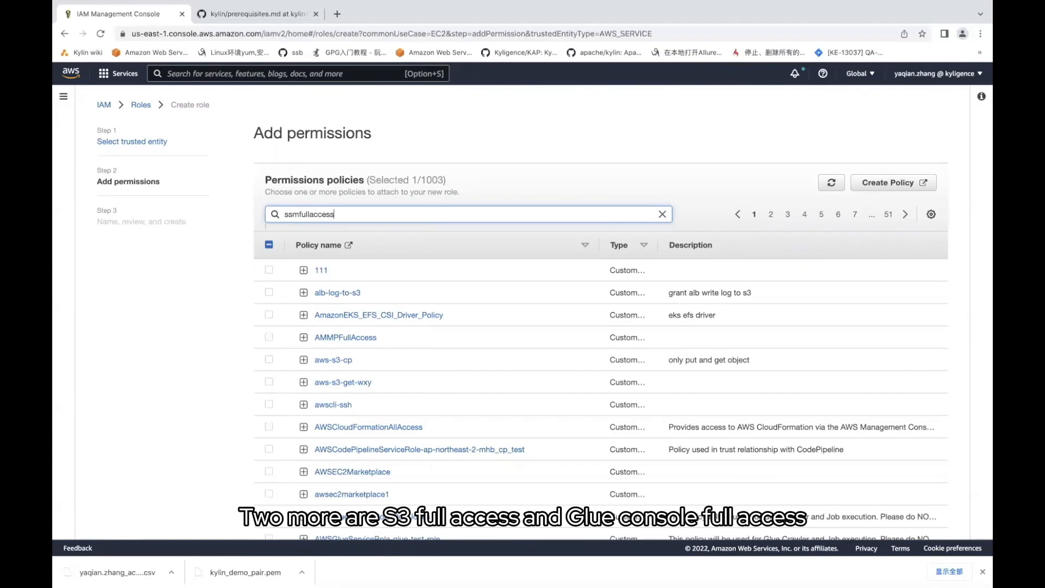
{"action": "key", "text": "Return"}
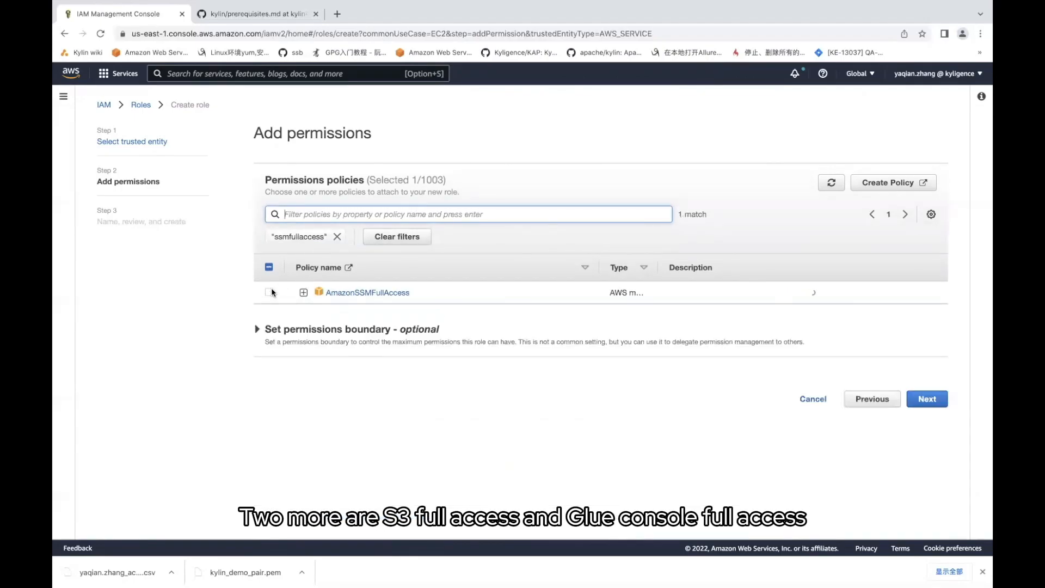
{"action": "left_click", "coordinate": [269, 292]}
Filter policies by 'S3' and select AmazonS3FullAccess for the role
{"action": "left_click", "coordinate": [255, 20]}
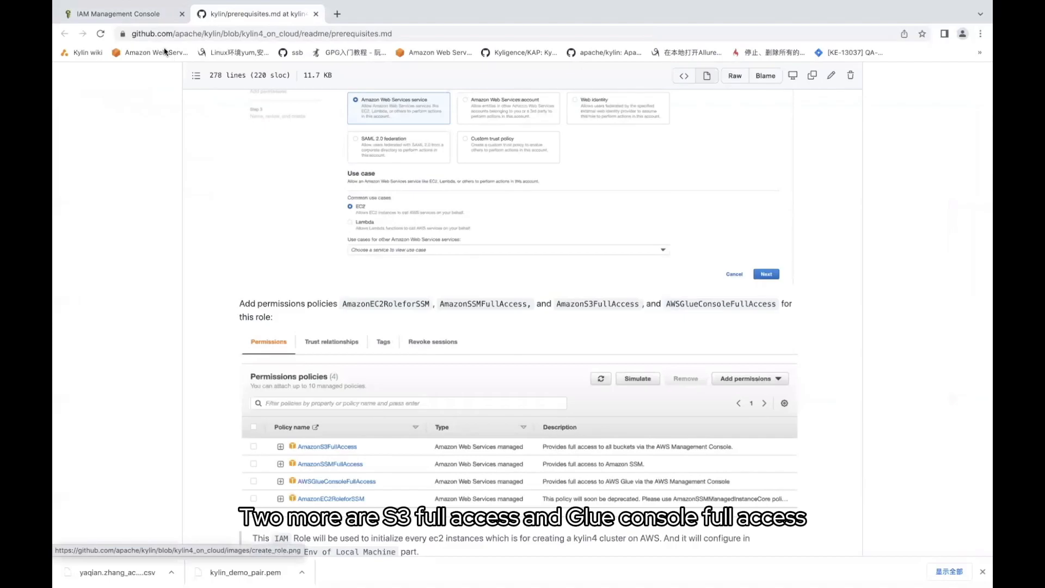
{"action": "left_click", "coordinate": [136, 15]}
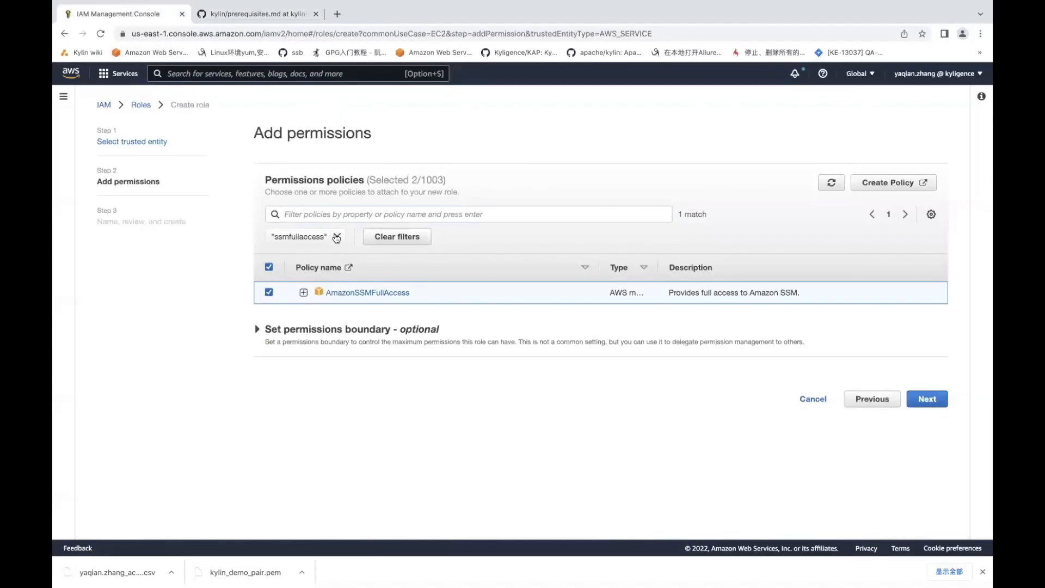
{"action": "left_click", "coordinate": [337, 236]}
{"action": "left_click", "coordinate": [290, 212]}
{"action": "type", "text": "S3Fullaccess"}
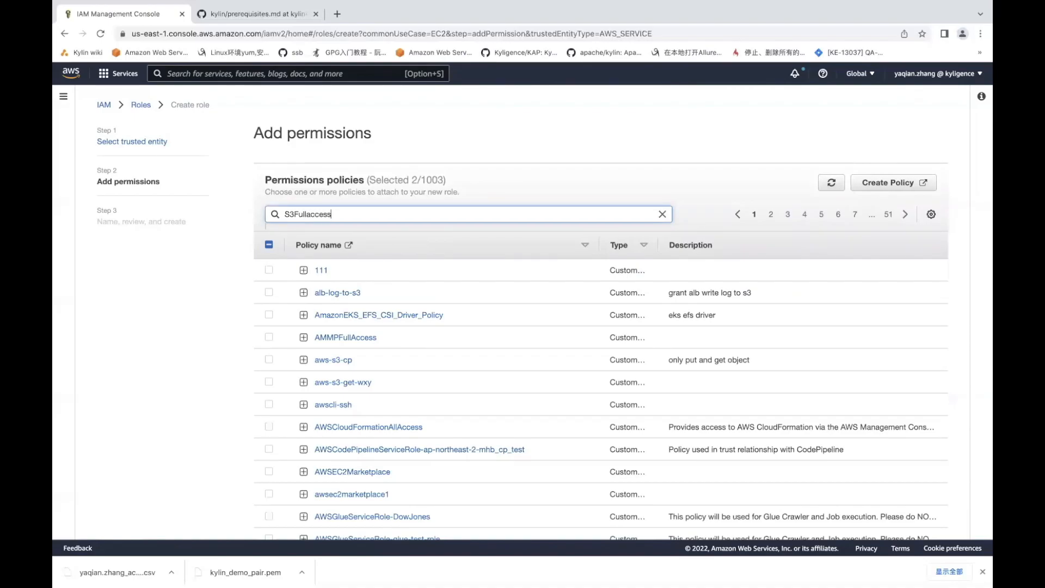
{"action": "key", "text": "Return"}
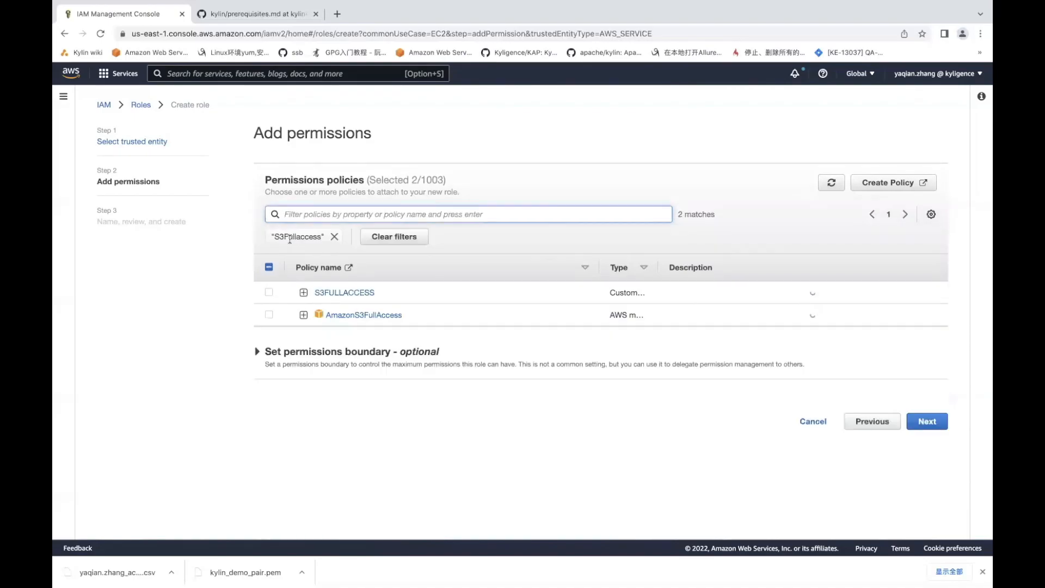
{"action": "left_click", "coordinate": [269, 315]}
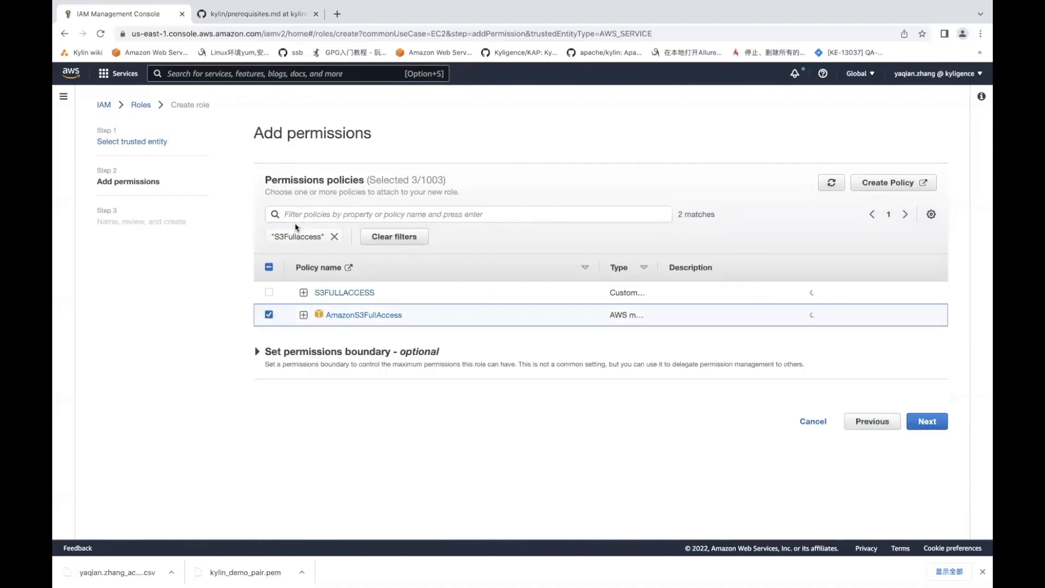
Filter by 'glu', select AWSGlueConsoleFullAccess, and proceed to the name and review step
{"action": "left_click", "coordinate": [334, 237]}
{"action": "type", "text": "g"}
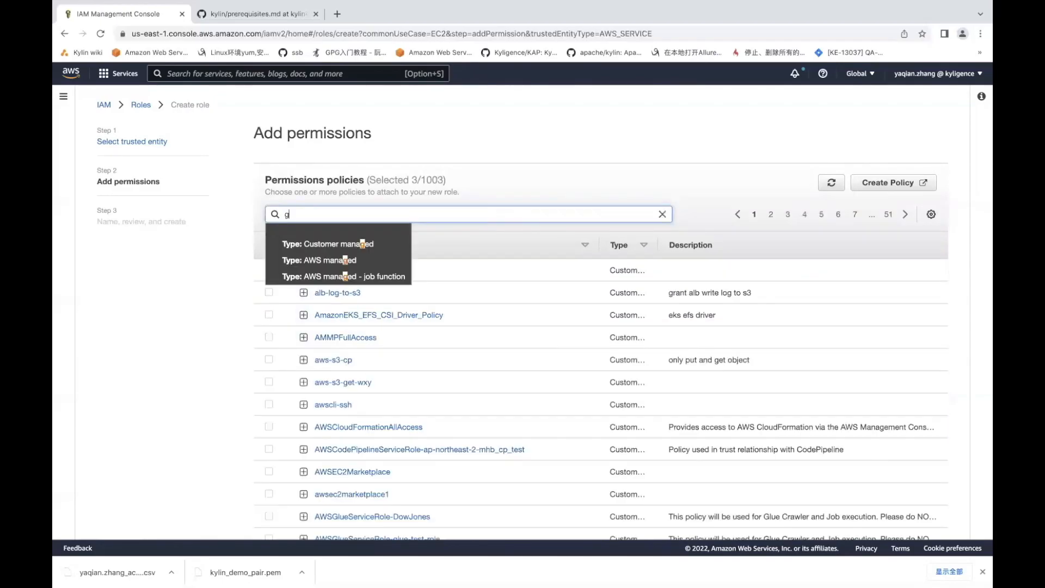
{"action": "type", "text": "lueconsolefull"}
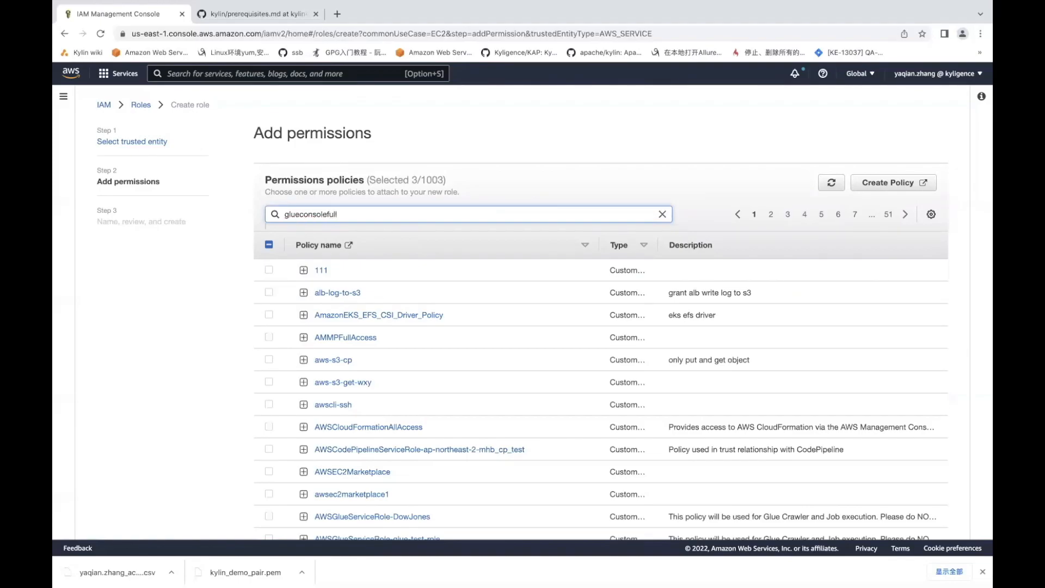
{"action": "key", "text": "Return"}
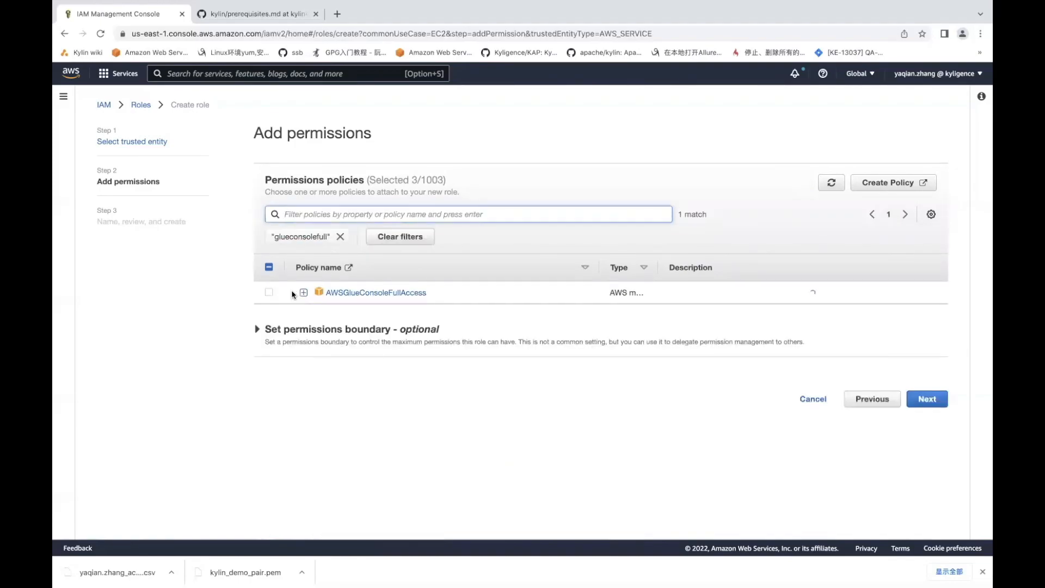
{"action": "left_click", "coordinate": [269, 292]}
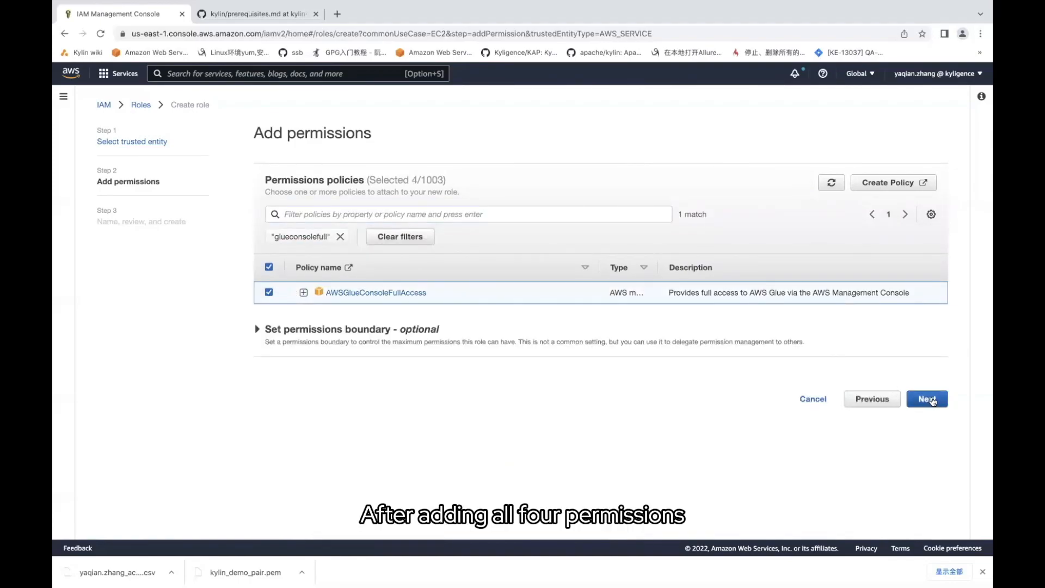
{"action": "left_click", "coordinate": [928, 399]}
Name the role kylin_demo_role and create it with the four selected policies
{"action": "scroll", "coordinate": [487, 331], "scroll_direction": "down", "scroll_amount": 8}
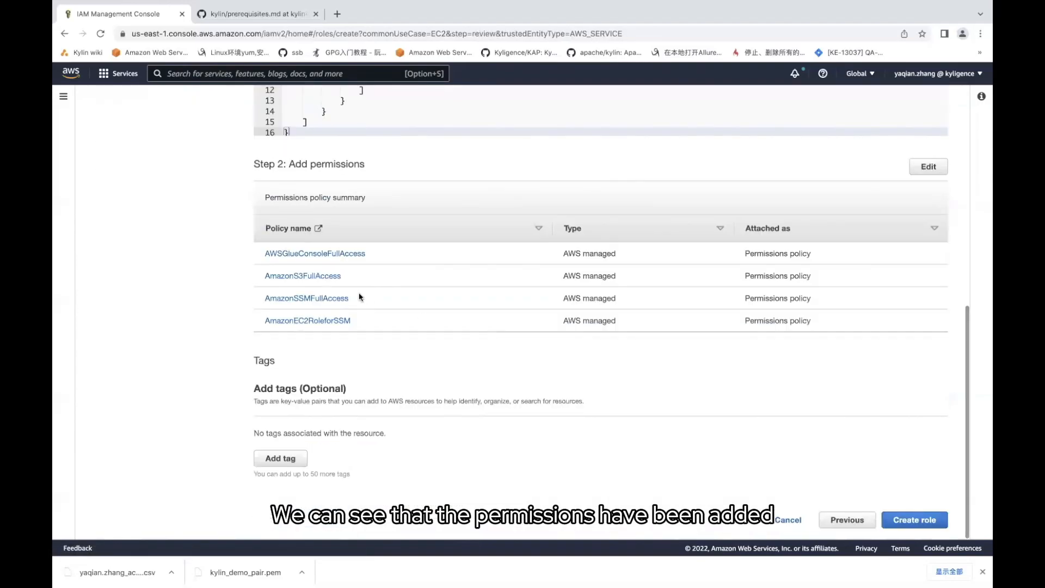
{"action": "scroll", "coordinate": [361, 296], "scroll_direction": "up", "scroll_amount": 2}
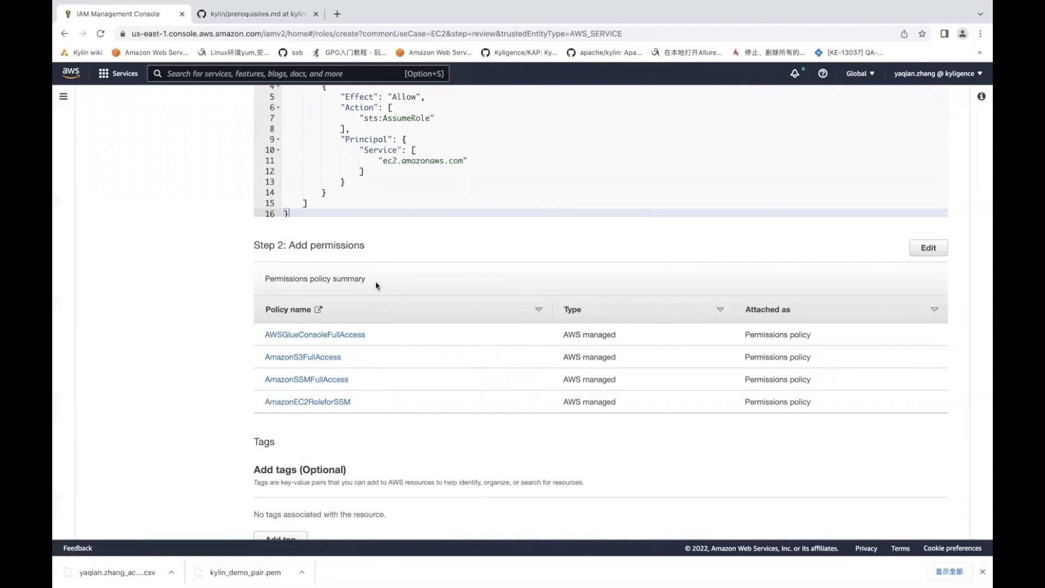
{"action": "scroll", "coordinate": [374, 285], "scroll_direction": "up", "scroll_amount": 6}
{"action": "left_click", "coordinate": [283, 224]}
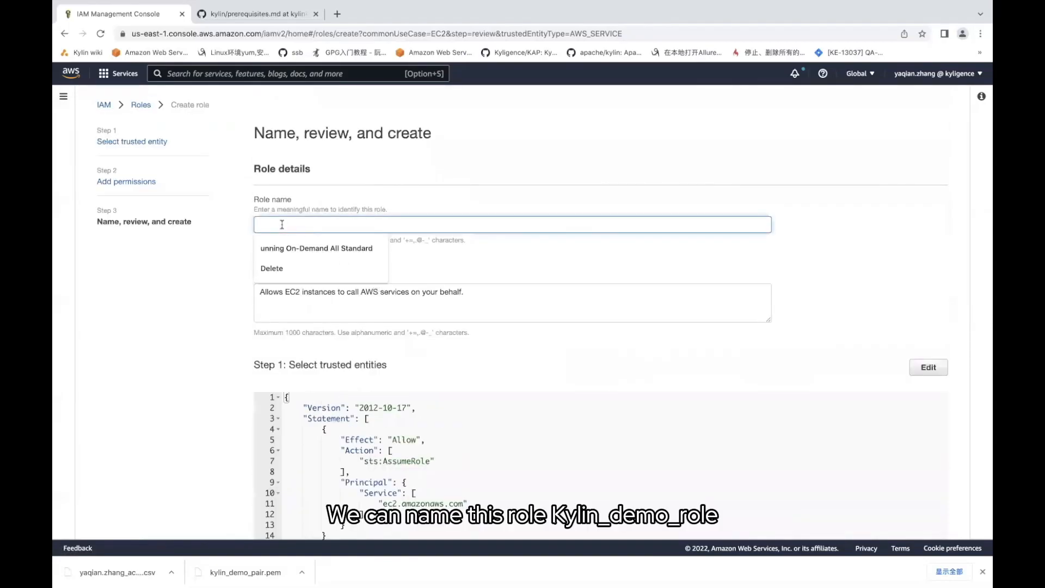
{"action": "type", "text": "kylin_d"}
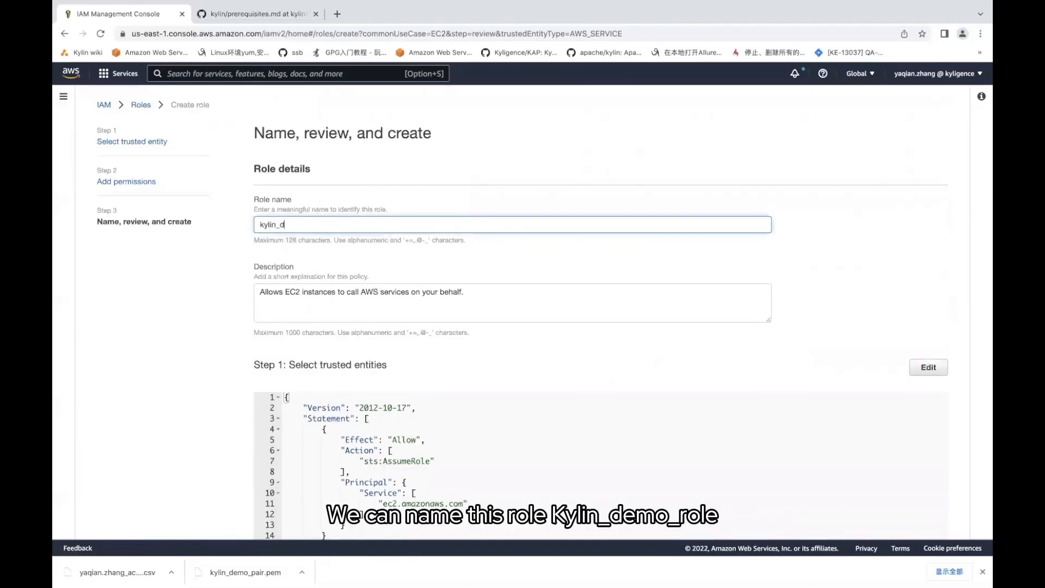
{"action": "type", "text": "emo_role"}
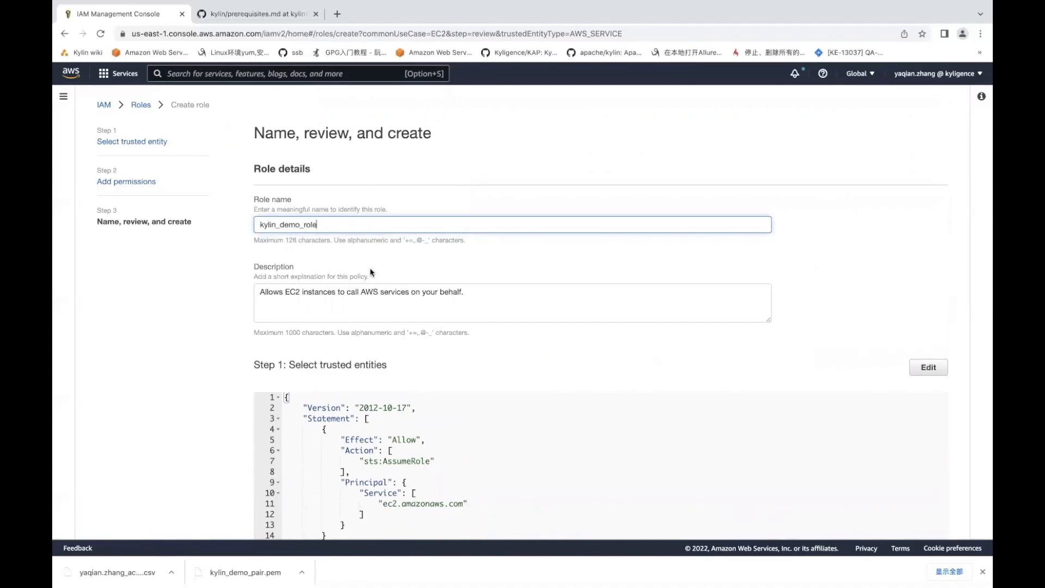
{"action": "scroll", "coordinate": [370, 267], "scroll_direction": "down", "scroll_amount": 10}
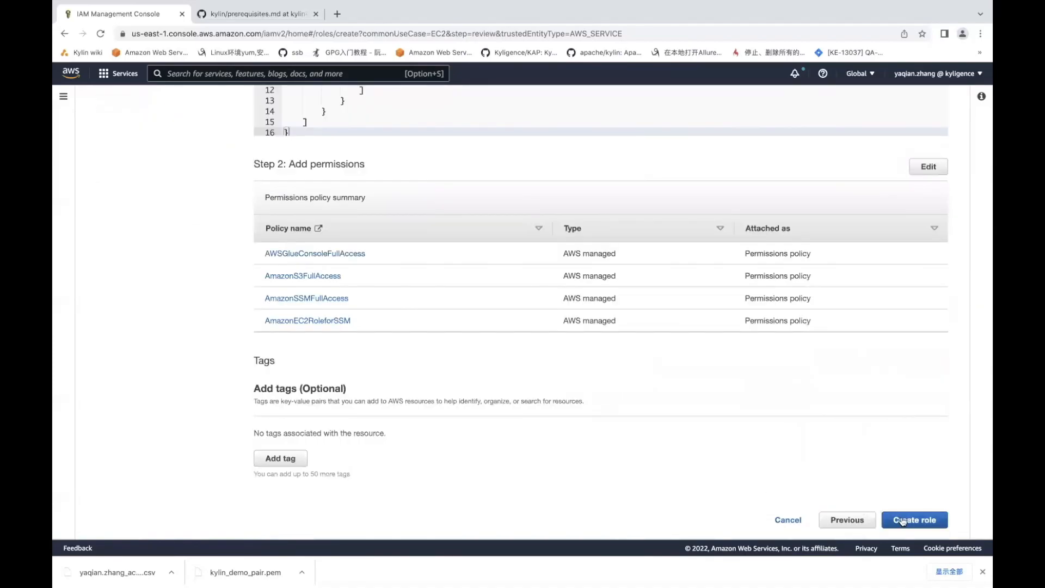
{"action": "left_click", "coordinate": [903, 519]}
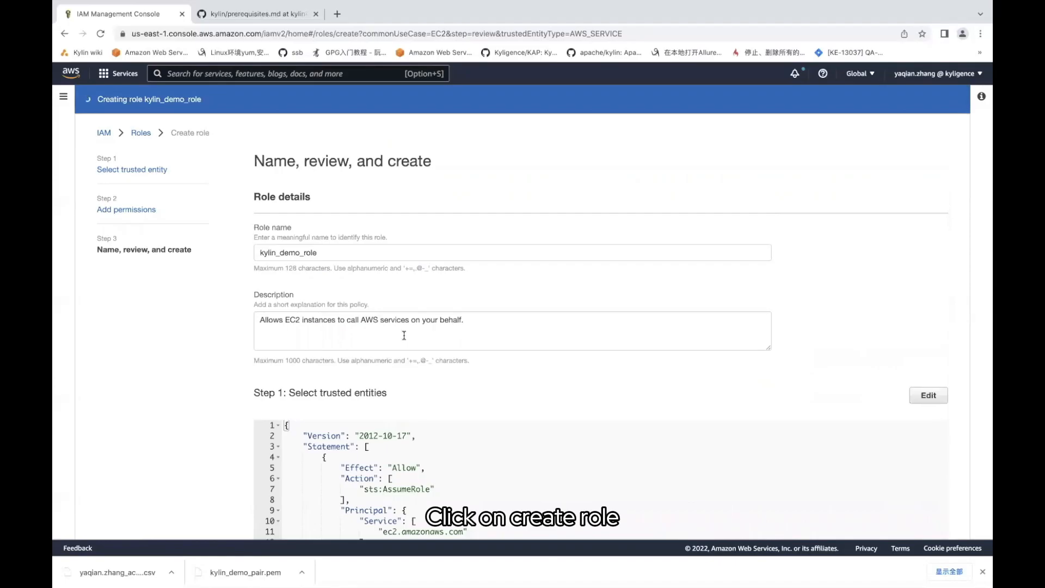
{"action": "scroll", "coordinate": [404, 335], "scroll_direction": "down", "scroll_amount": 5}
{"action": "scroll", "coordinate": [404, 335], "scroll_direction": "up", "scroll_amount": 5}
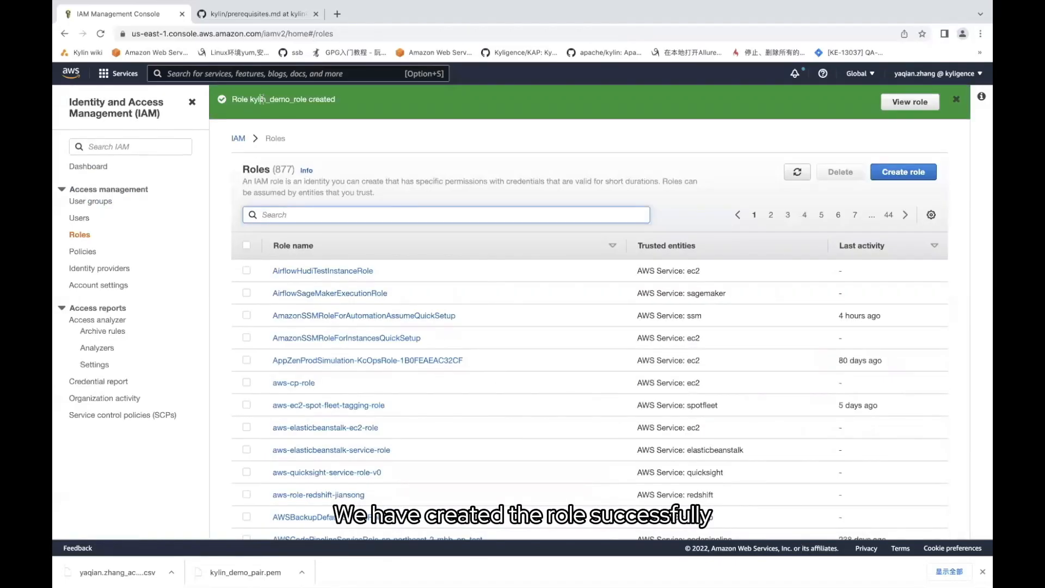
{"action": "left_click", "coordinate": [254, 16]}
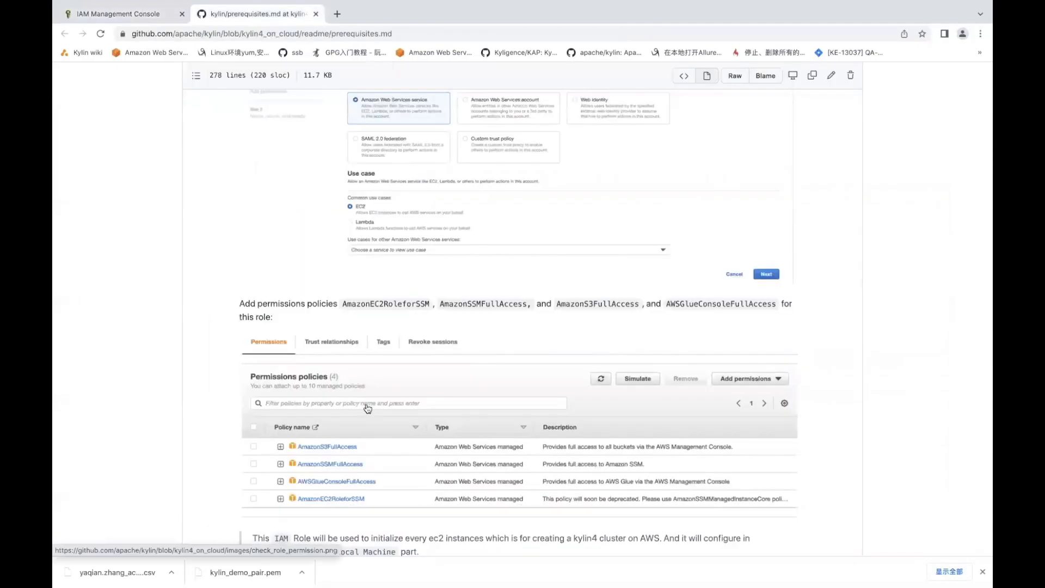
{"action": "scroll", "coordinate": [303, 327], "scroll_direction": "down", "scroll_amount": 4}
{"action": "scroll", "coordinate": [303, 339], "scroll_direction": "down", "scroll_amount": 6}
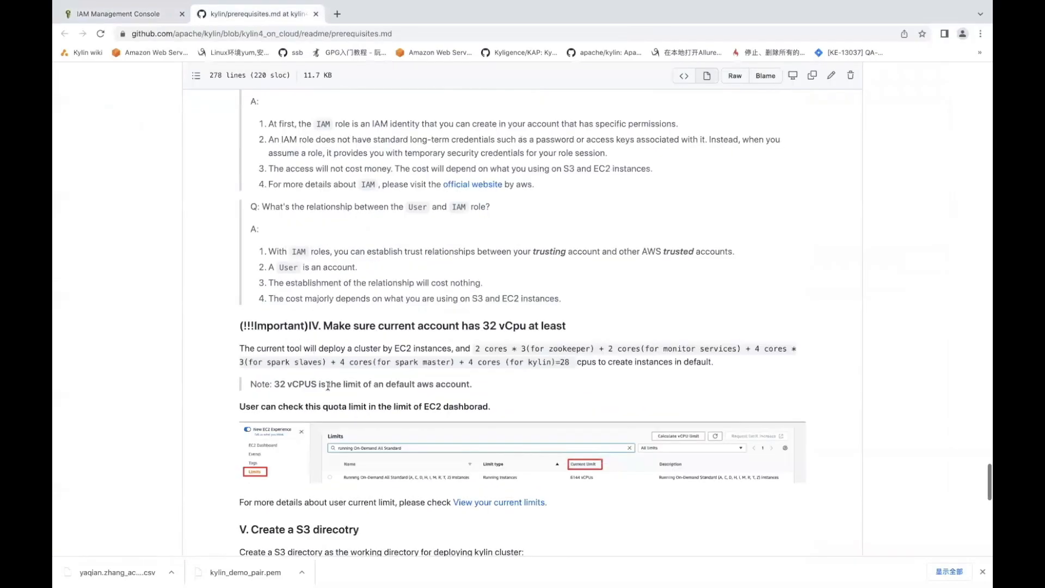
{"action": "scroll", "coordinate": [308, 341], "scroll_direction": "down", "scroll_amount": 1}
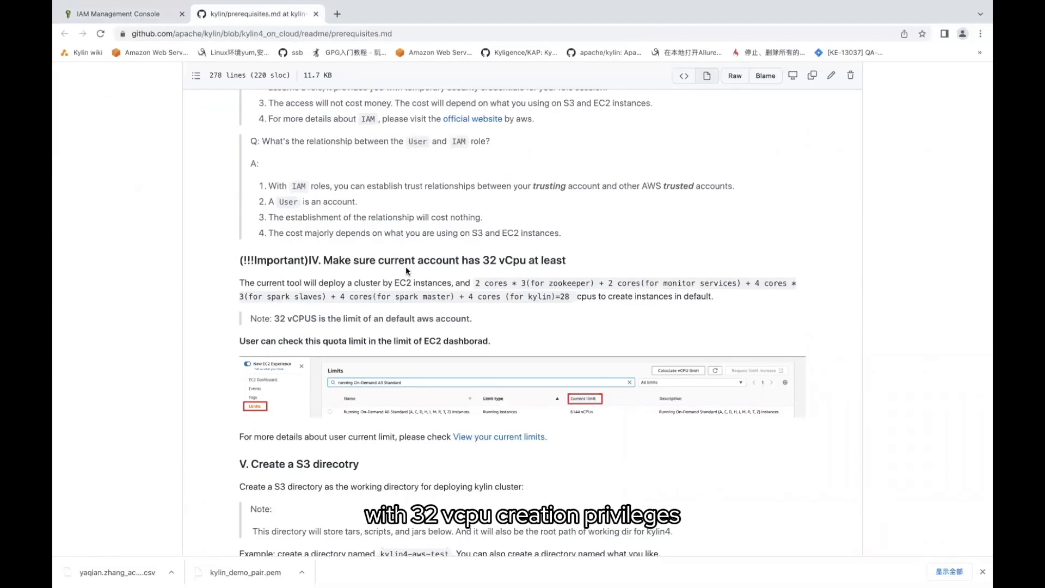
{"action": "left_click", "coordinate": [143, 16]}
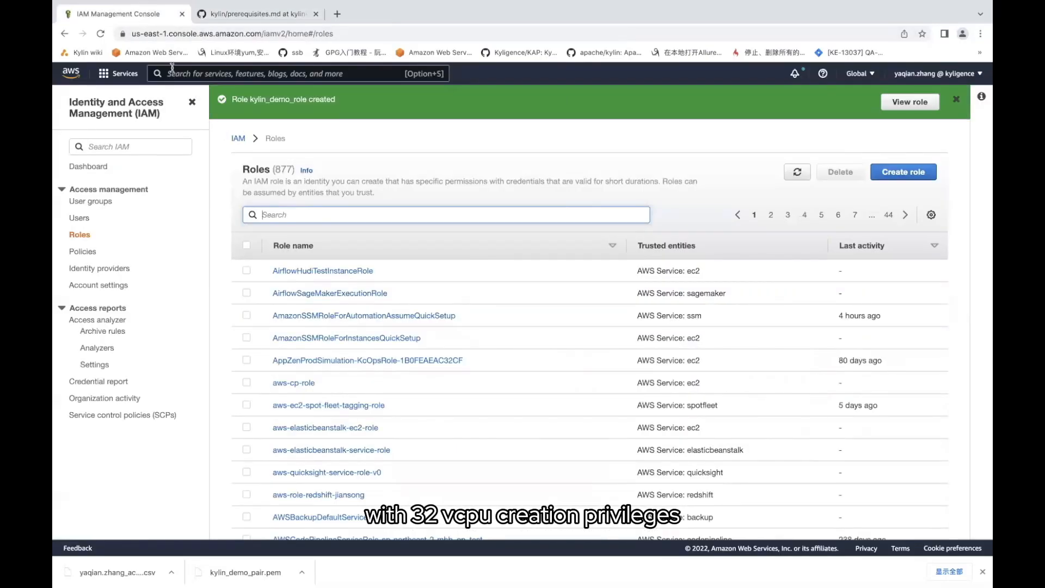
{"action": "left_click", "coordinate": [256, 14]}
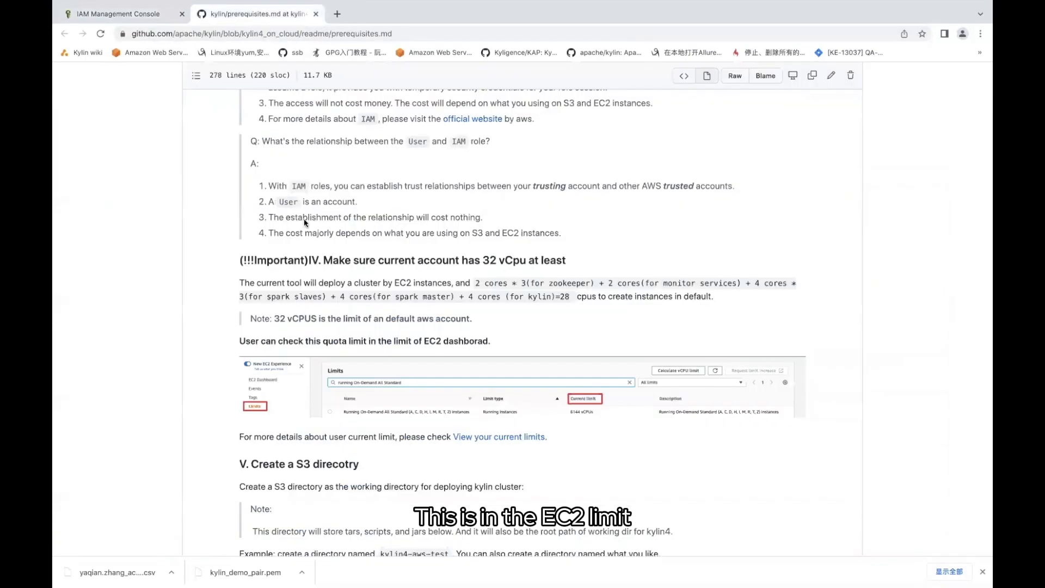
{"action": "scroll", "coordinate": [304, 220], "scroll_direction": "down", "scroll_amount": 3}
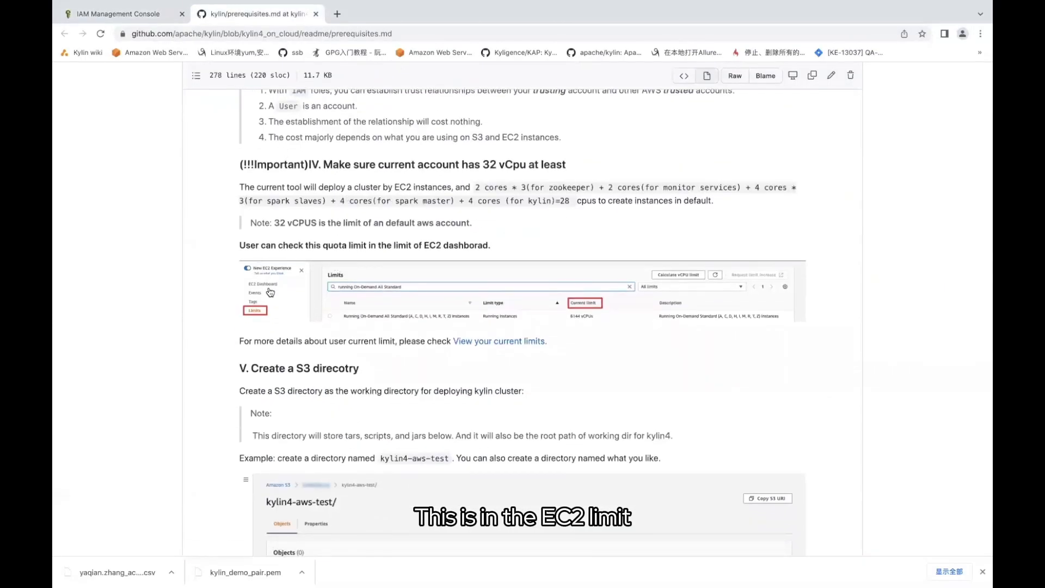
{"action": "left_click", "coordinate": [118, 13]}
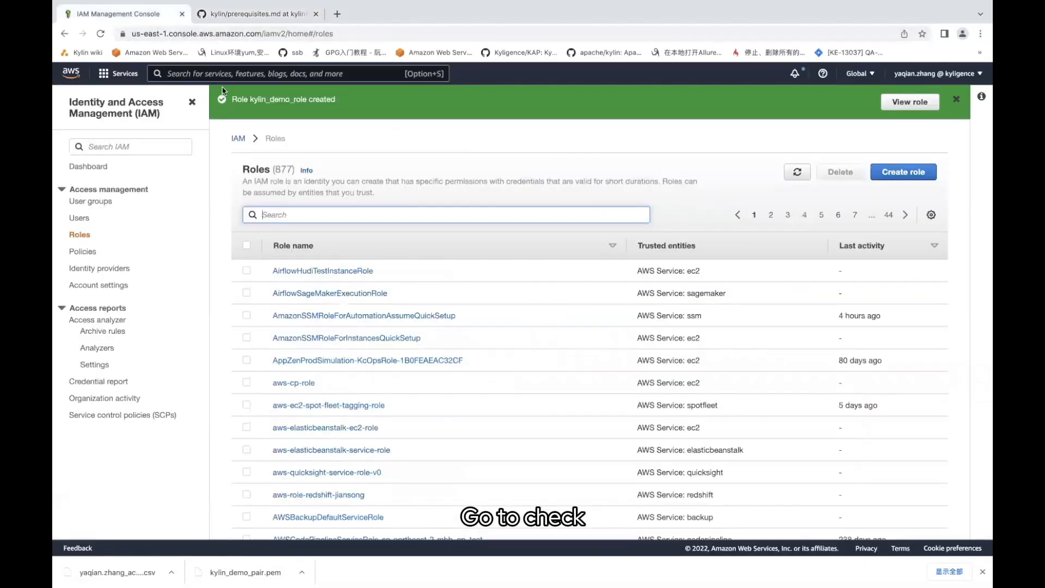
Open the EC2 console from the services search and go to its Limits page
{"action": "left_click", "coordinate": [187, 74]}
{"action": "type", "text": "Ec2"}
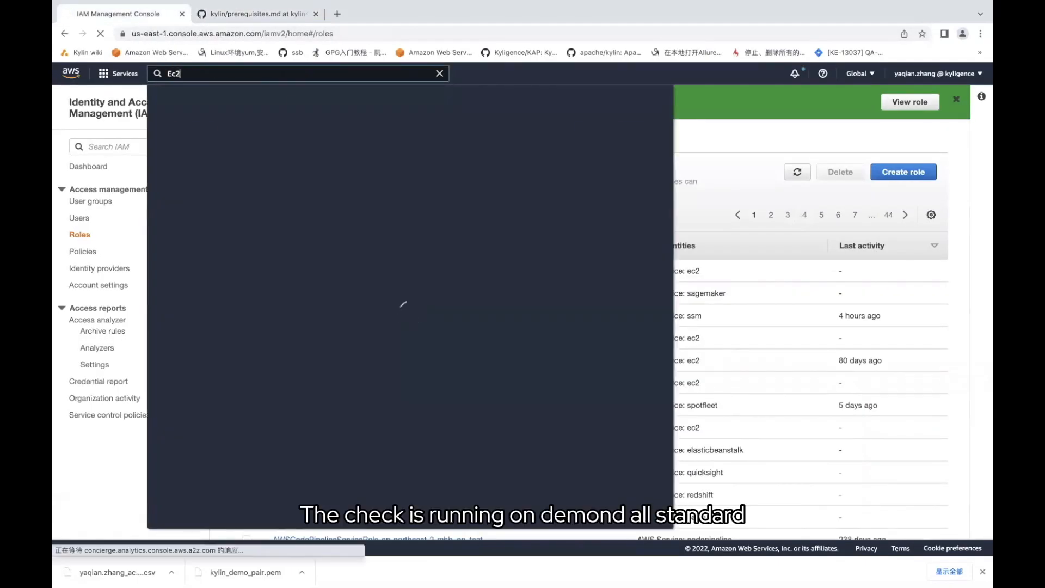
{"action": "left_click", "coordinate": [326, 160]}
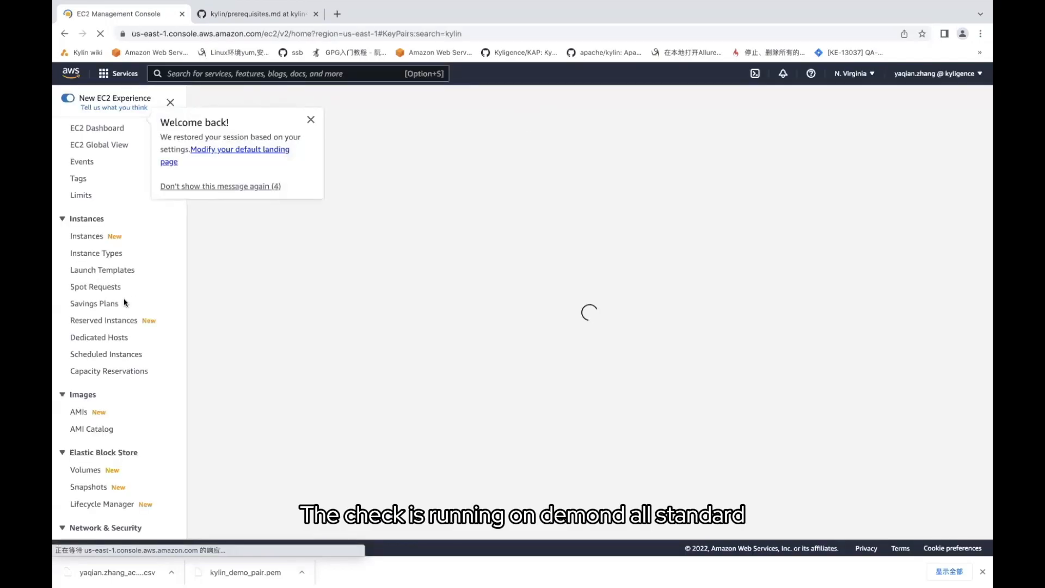
{"action": "scroll", "coordinate": [103, 353], "scroll_direction": "down", "scroll_amount": 3}
{"action": "scroll", "coordinate": [103, 302], "scroll_direction": "up", "scroll_amount": 3}
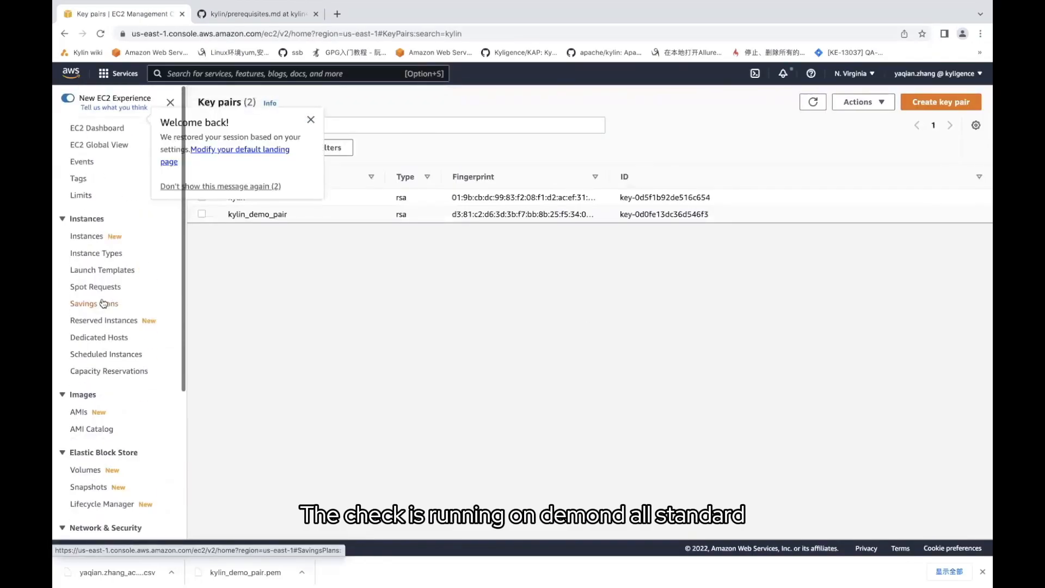
{"action": "left_click", "coordinate": [82, 195]}
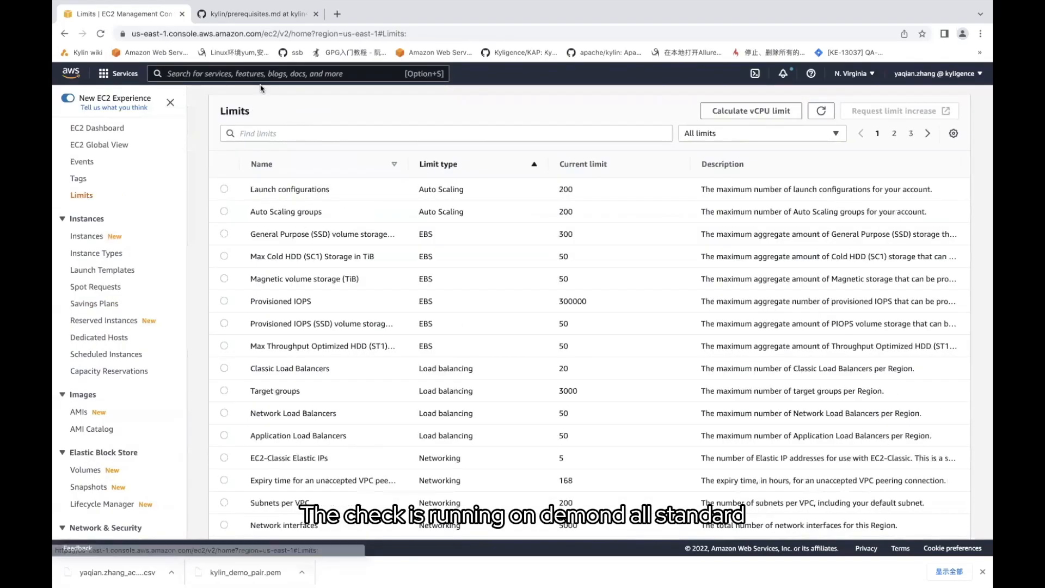
Filter limits by 'running on-demand all s' to reveal the 5376 vCPU Standard limit
{"action": "left_click", "coordinate": [256, 14]}
{"action": "scroll", "coordinate": [362, 301], "scroll_direction": "down", "scroll_amount": 1}
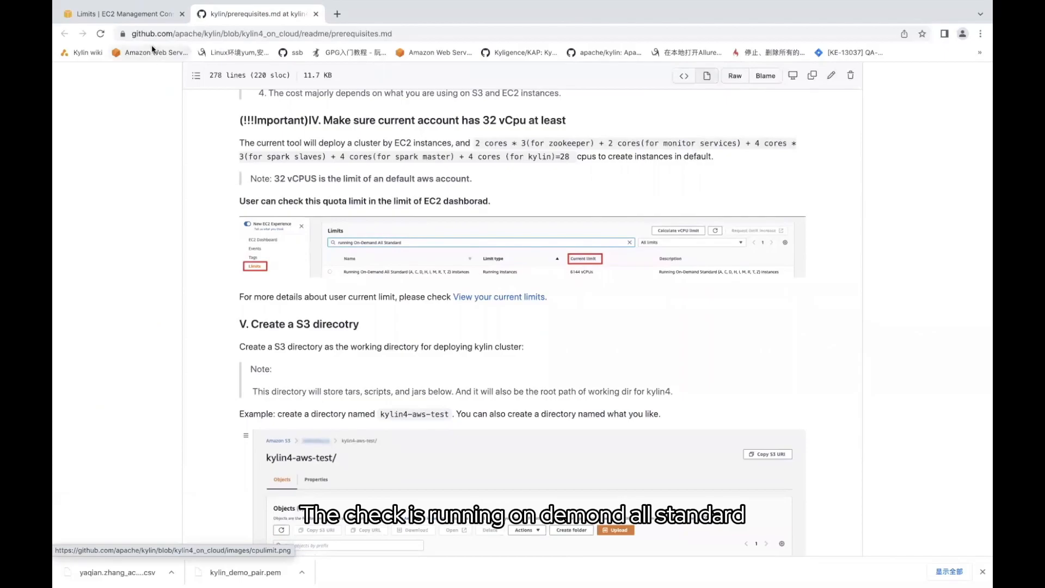
{"action": "left_click", "coordinate": [136, 13]}
{"action": "left_click", "coordinate": [242, 134]}
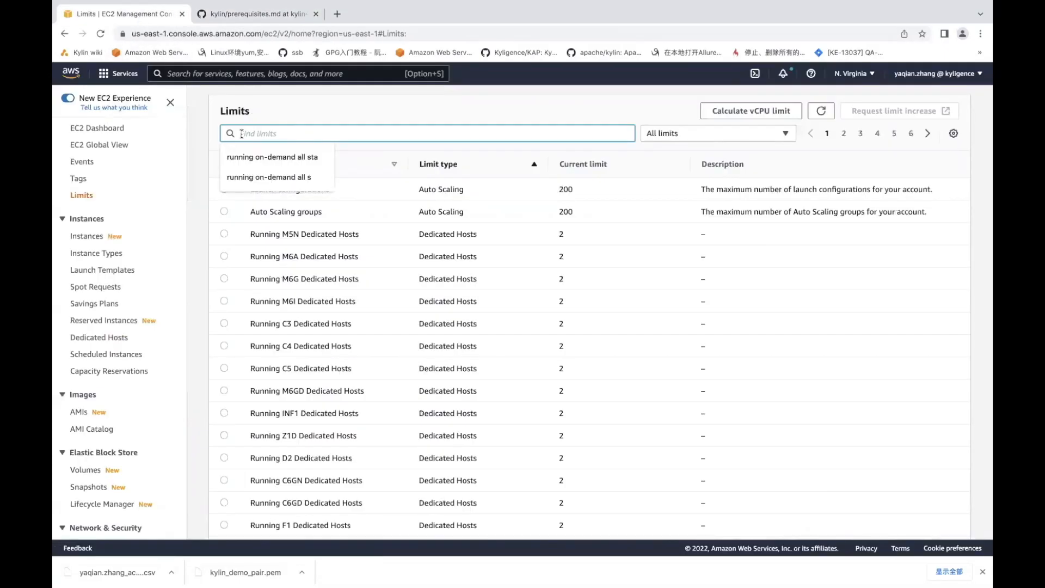
{"action": "type", "text": "running"}
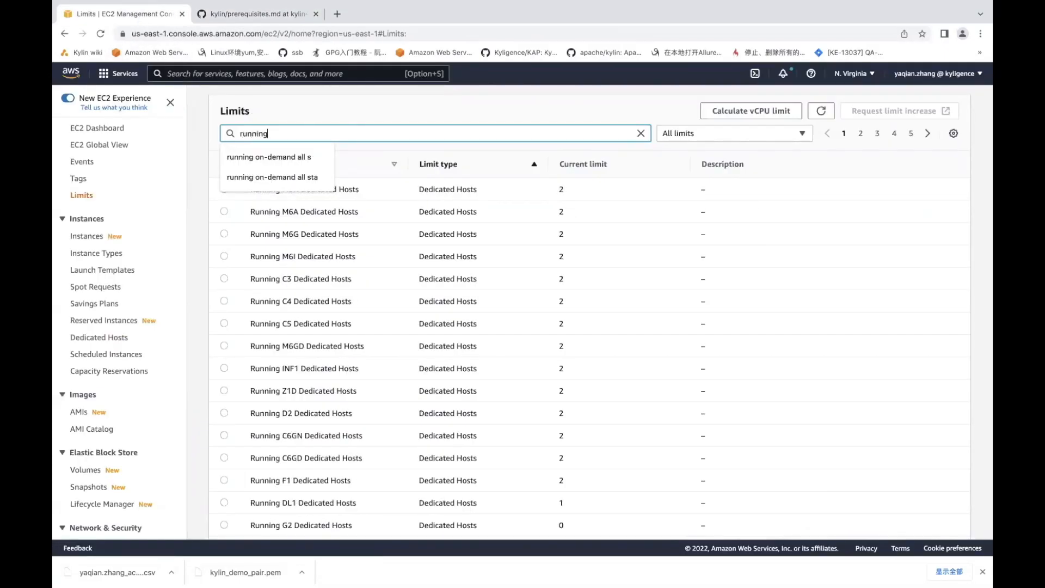
{"action": "type", "text": " on"}
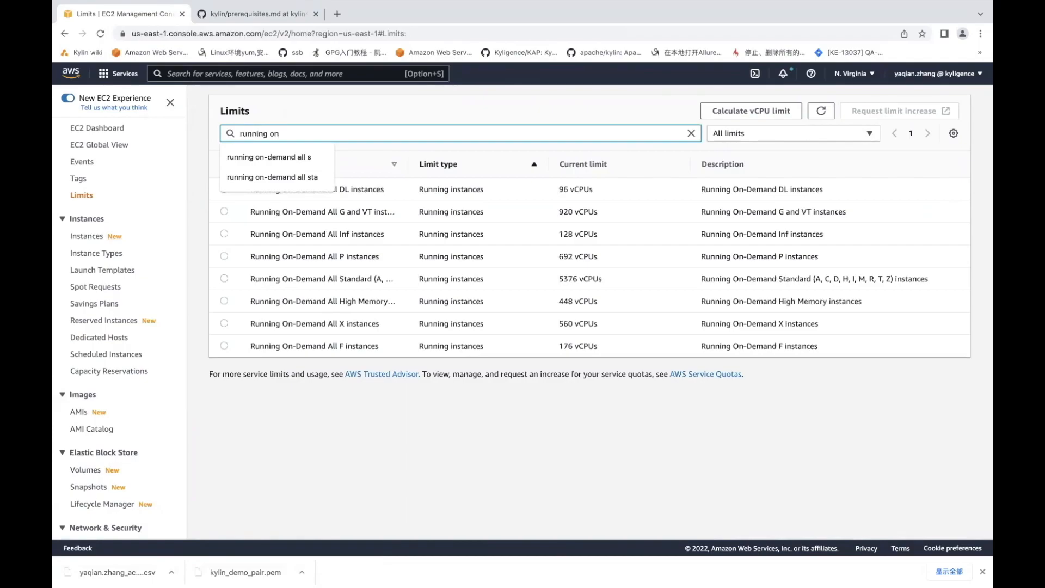
{"action": "type", "text": "-demand all s"}
{"action": "left_click", "coordinate": [408, 211]}
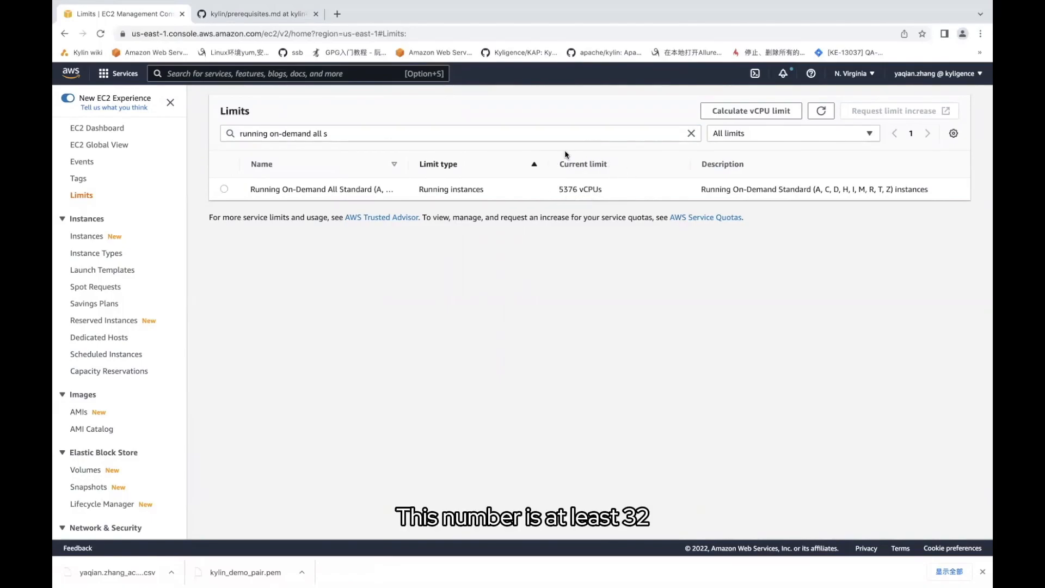
Read section V of prerequisites.md on the S3 working directory, then return to EC2 Limits
{"action": "left_click", "coordinate": [253, 13]}
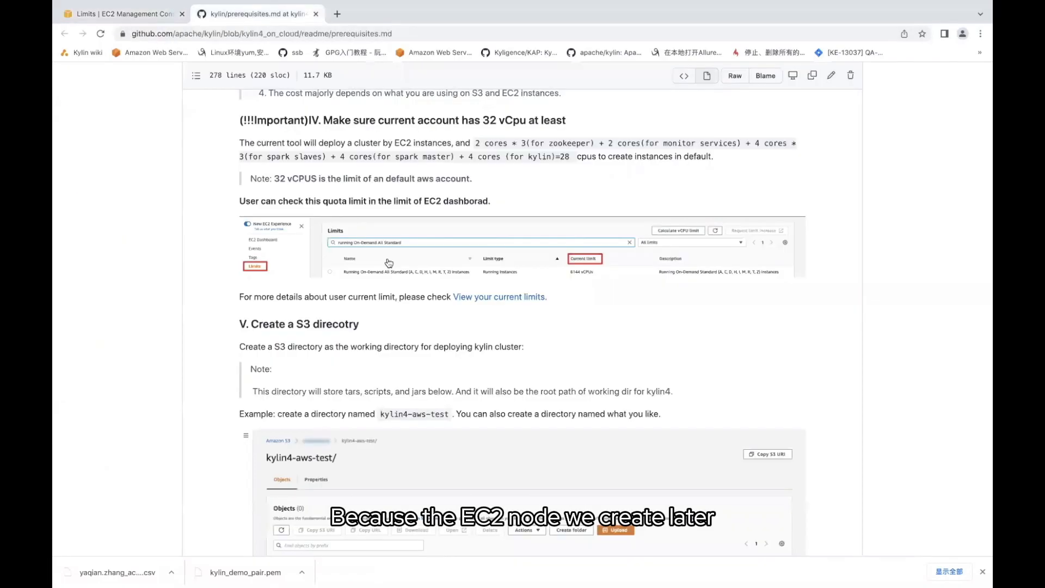
{"action": "scroll", "coordinate": [416, 240], "scroll_direction": "up", "scroll_amount": 2}
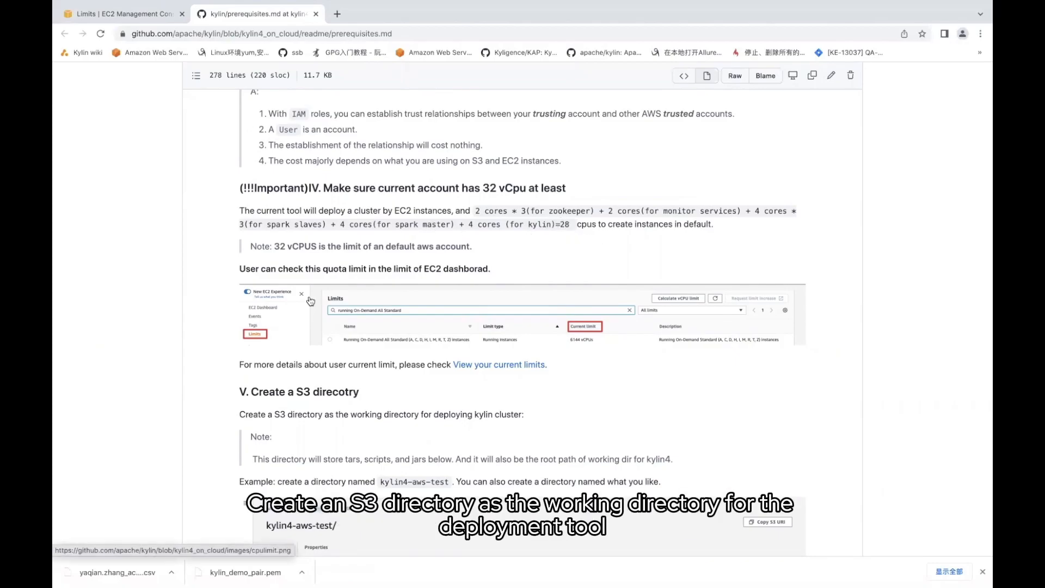
{"action": "scroll", "coordinate": [338, 343], "scroll_direction": "down", "scroll_amount": 2}
{"action": "scroll", "coordinate": [286, 237], "scroll_direction": "down", "scroll_amount": 3}
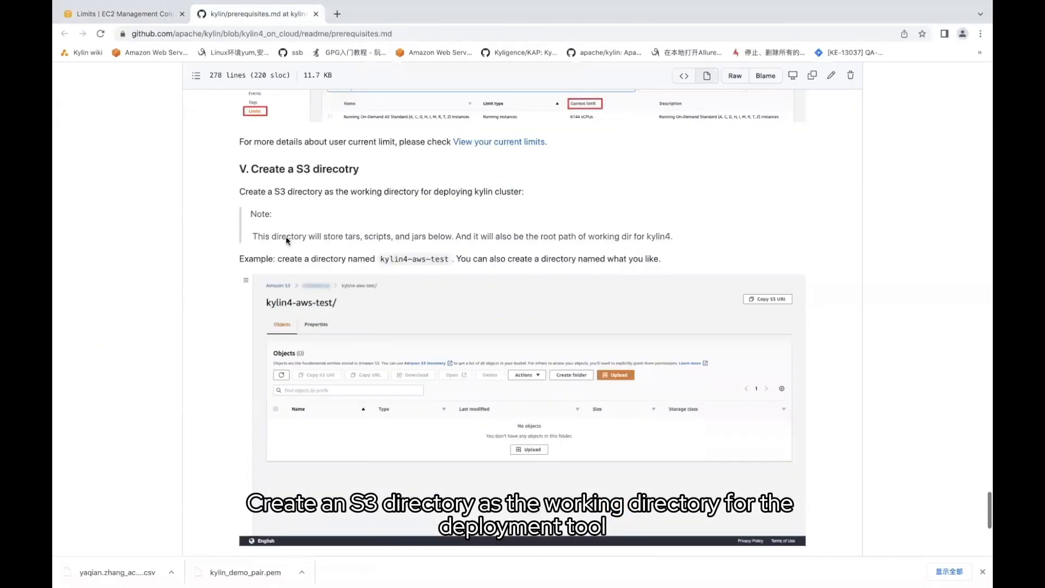
{"action": "scroll", "coordinate": [325, 278], "scroll_direction": "down", "scroll_amount": 1}
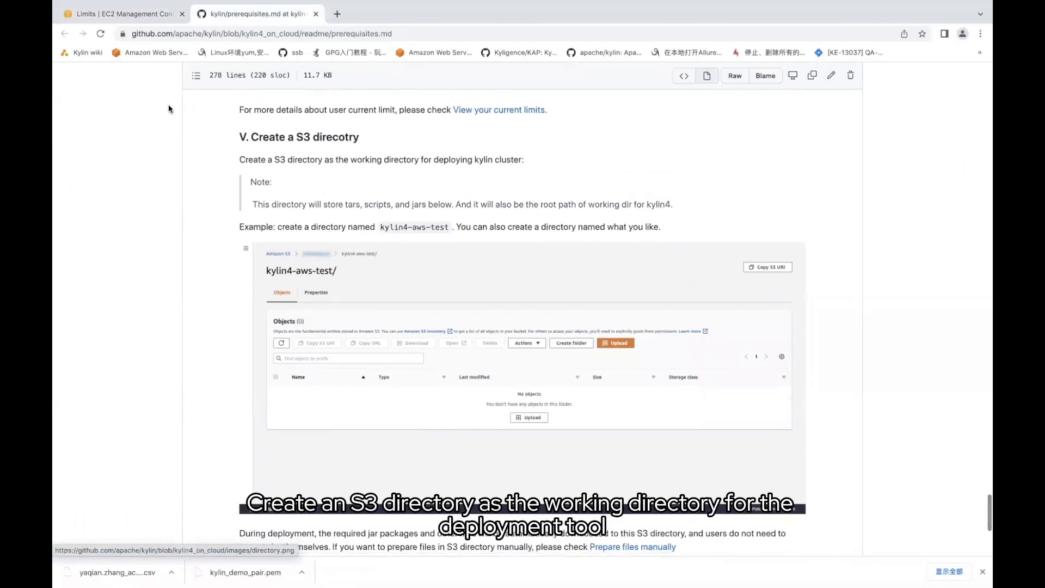
{"action": "left_click", "coordinate": [123, 15]}
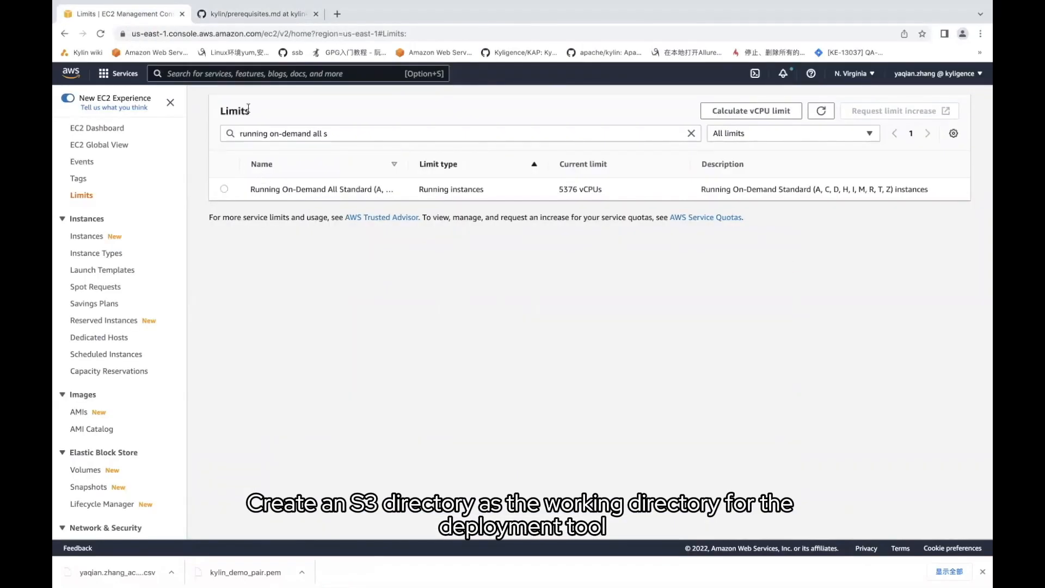
Open S3, filter buckets by 'kylindemo' and open that bucket to see its three folders
{"action": "left_click", "coordinate": [182, 75]}
{"action": "type", "text": "S3"}
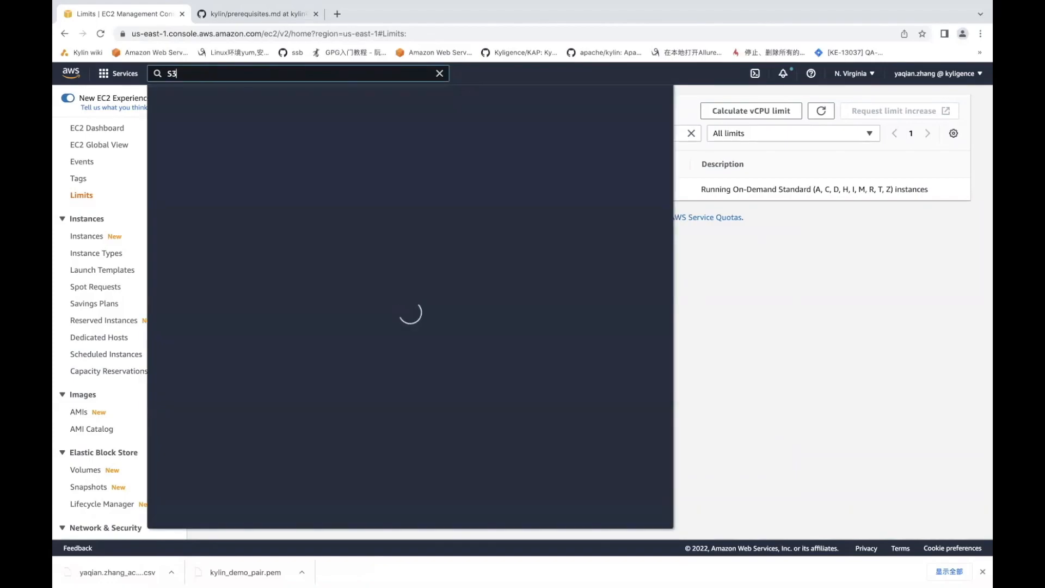
{"action": "left_click", "coordinate": [325, 162]}
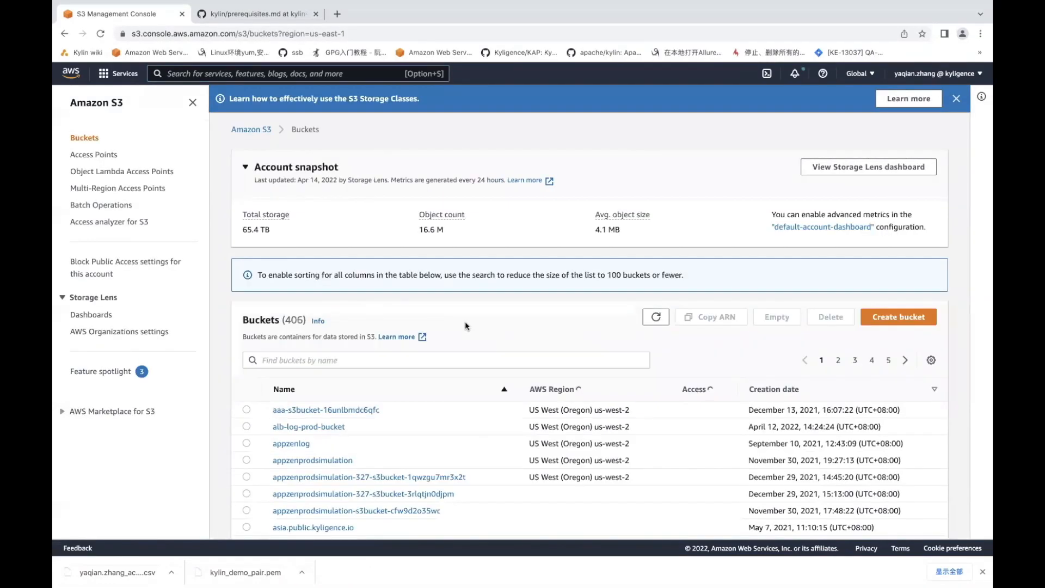
{"action": "left_click", "coordinate": [290, 360]}
{"action": "type", "text": "kyl"}
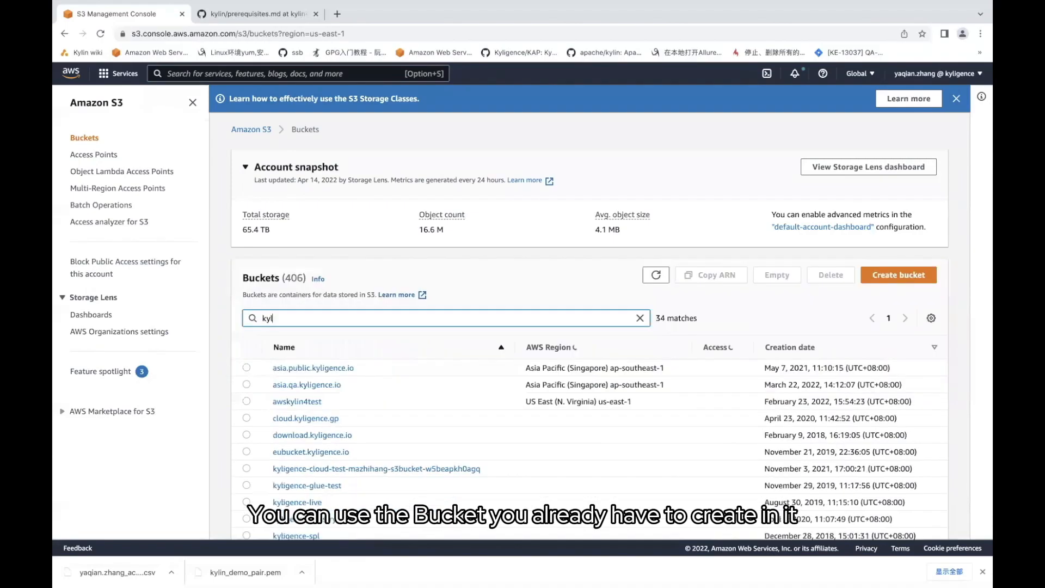
{"action": "type", "text": "indemo"}
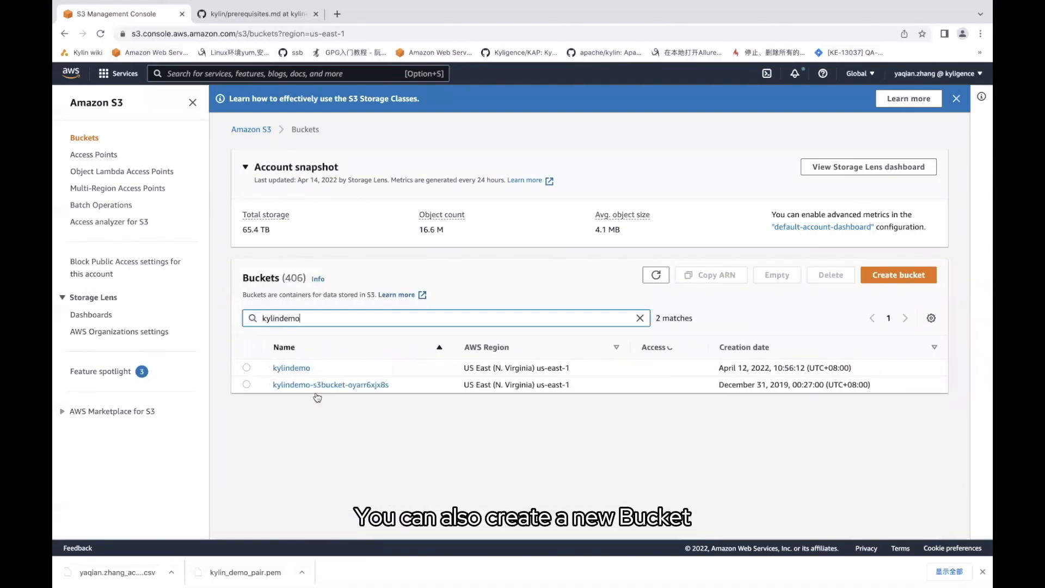
{"action": "left_click", "coordinate": [299, 369]}
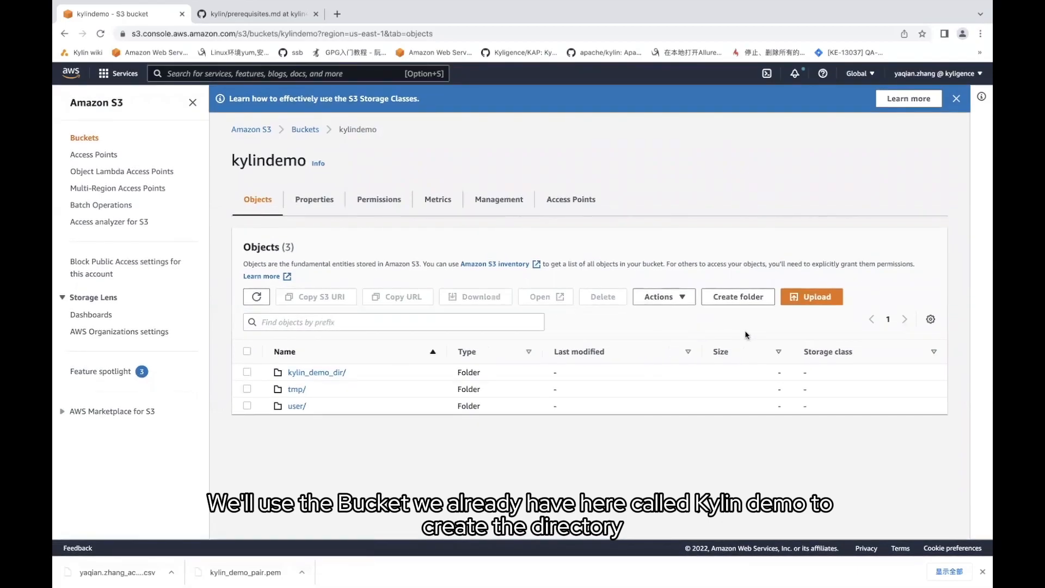
Create and open the kylin_demo_working folder in kylindemo, then return to the GitHub guide
{"action": "left_click", "coordinate": [745, 297]}
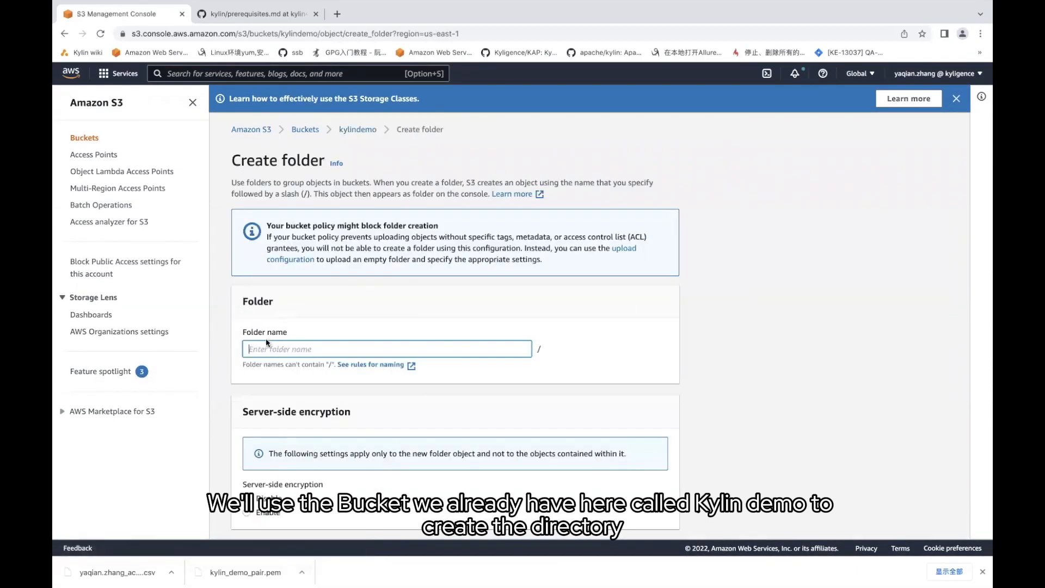
{"action": "type", "text": "kylin_demo_"}
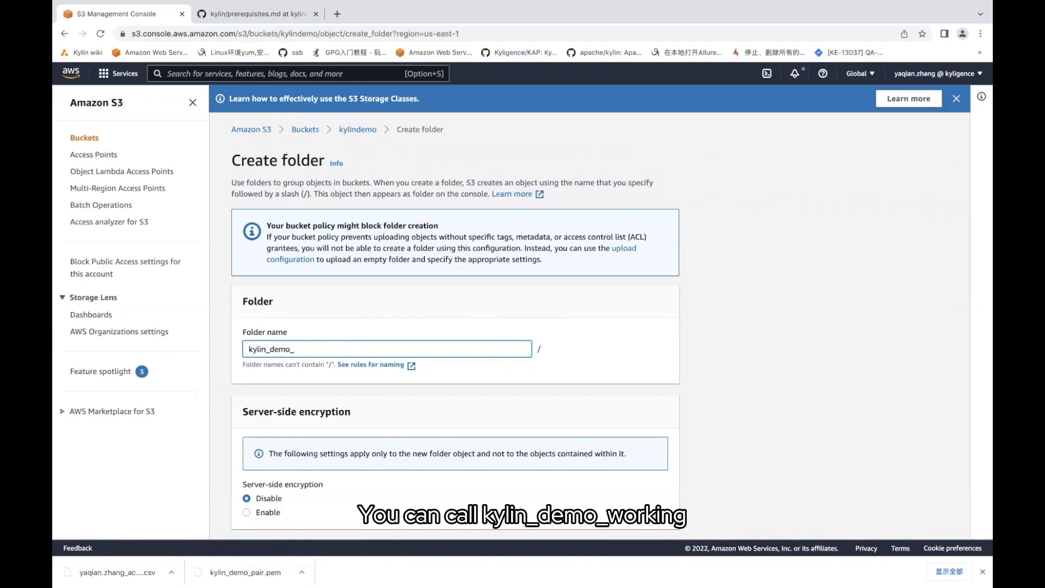
{"action": "type", "text": "working"}
{"action": "scroll", "coordinate": [652, 522], "scroll_direction": "down", "scroll_amount": 1}
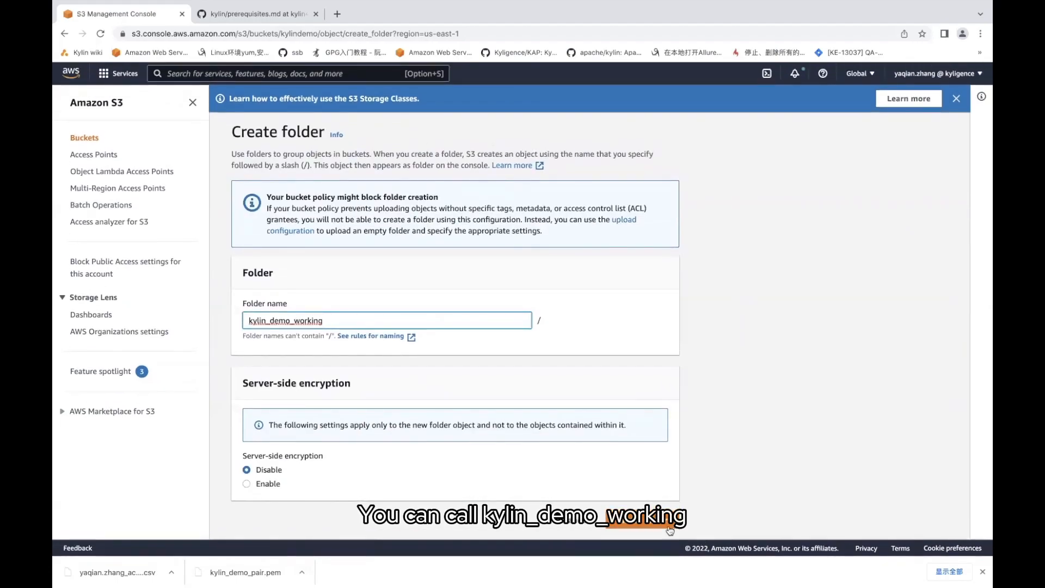
{"action": "left_click", "coordinate": [652, 522]}
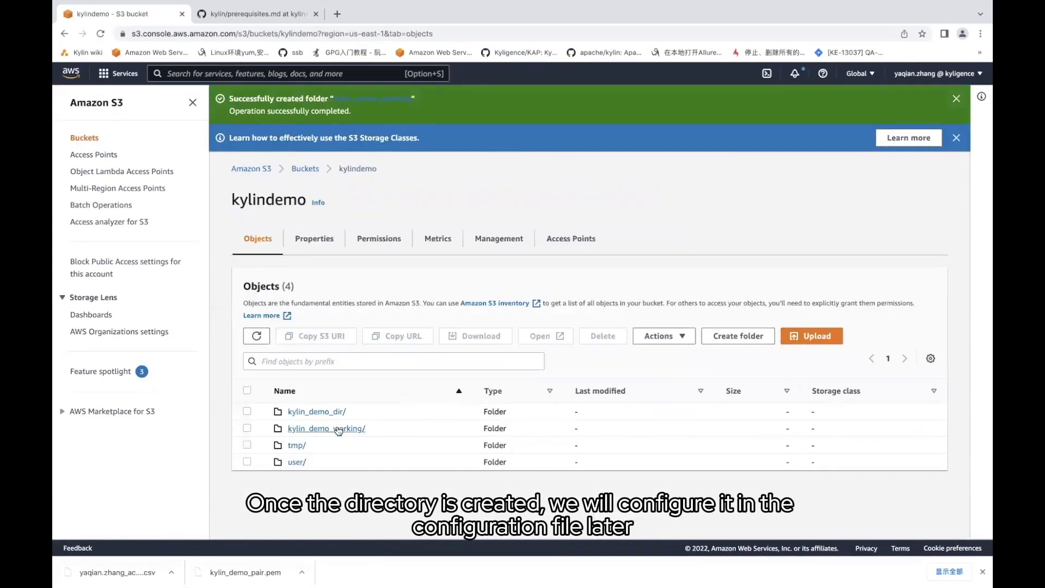
{"action": "left_click", "coordinate": [338, 429]}
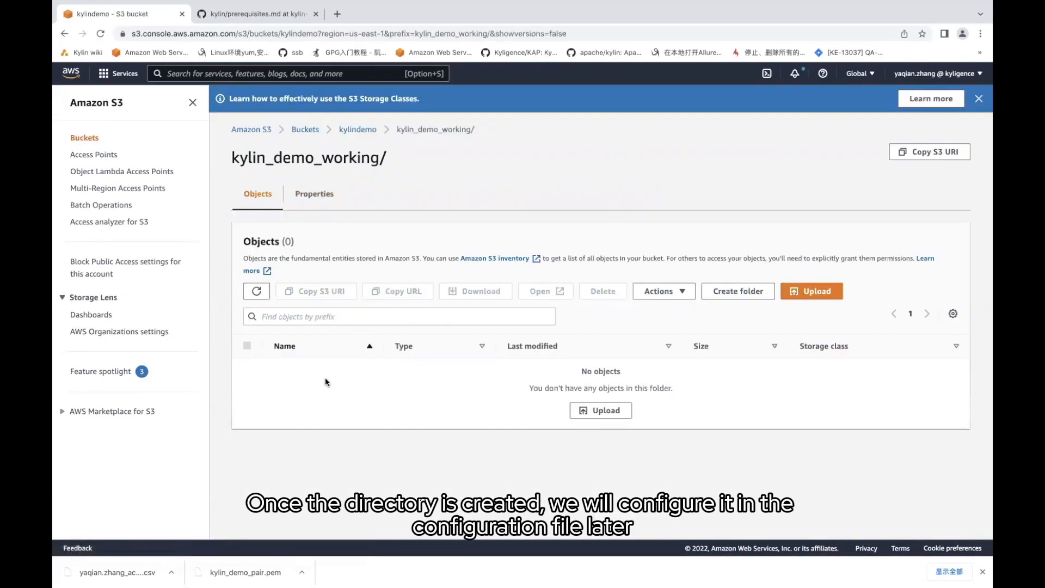
{"action": "left_click", "coordinate": [266, 16]}
Open section VI's 'Getting started with the AWS CLI' link in a new tab and view it
{"action": "scroll", "coordinate": [346, 319], "scroll_direction": "down", "scroll_amount": 5}
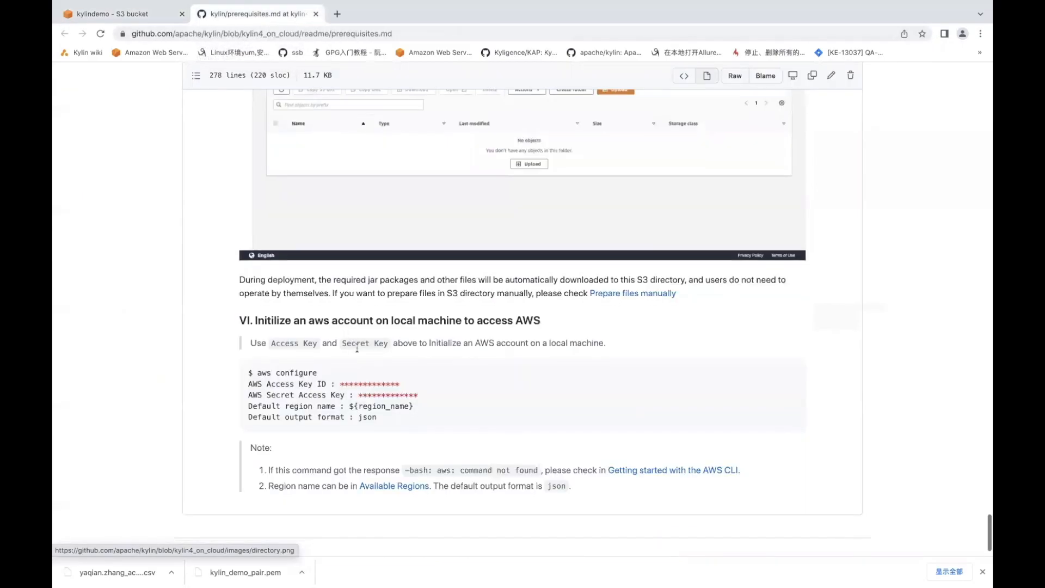
{"action": "scroll", "coordinate": [361, 378], "scroll_direction": "down", "scroll_amount": 1}
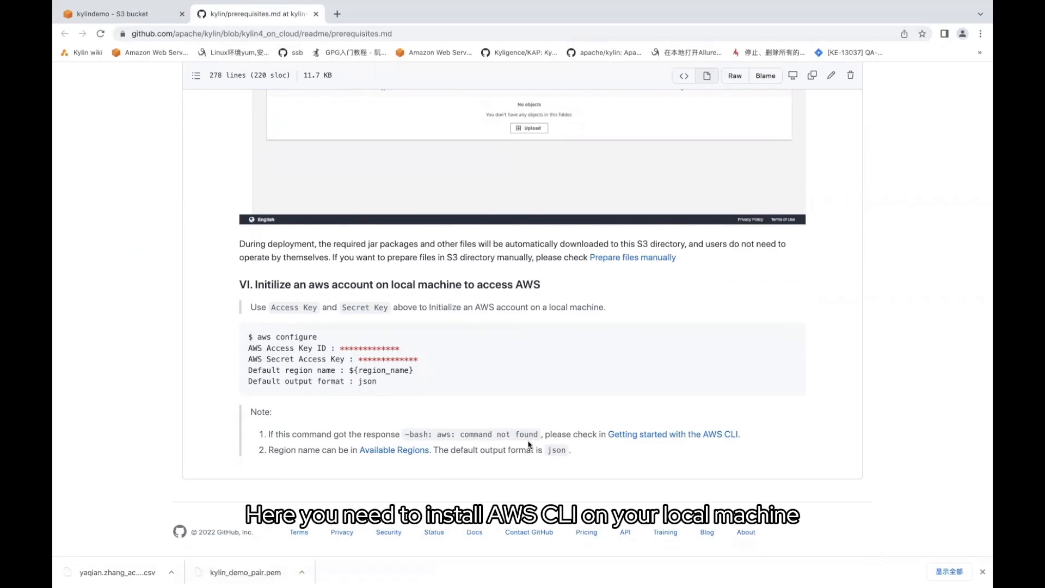
{"action": "right_click", "coordinate": [634, 438]}
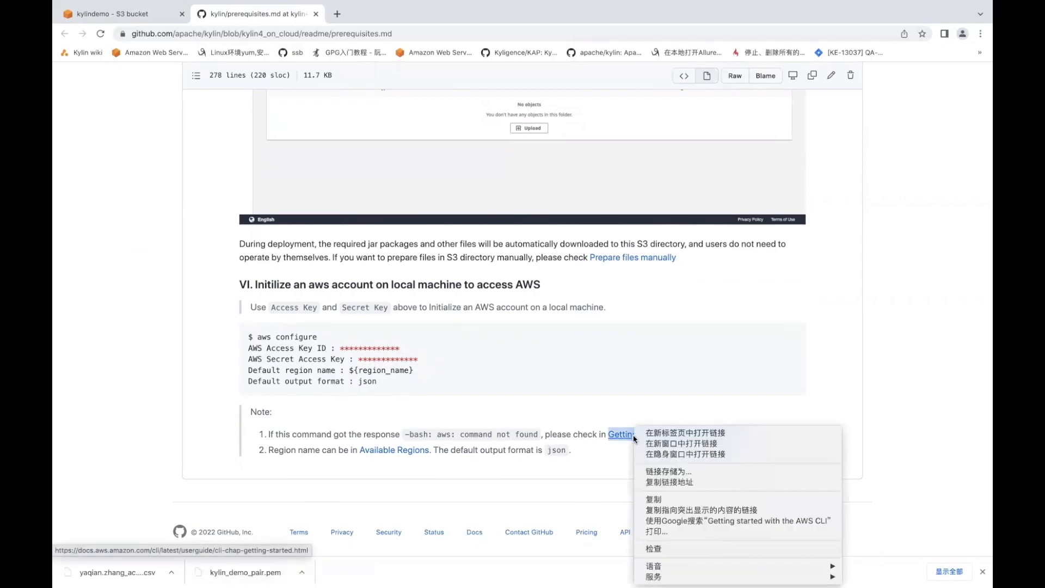
{"action": "left_click", "coordinate": [659, 432]}
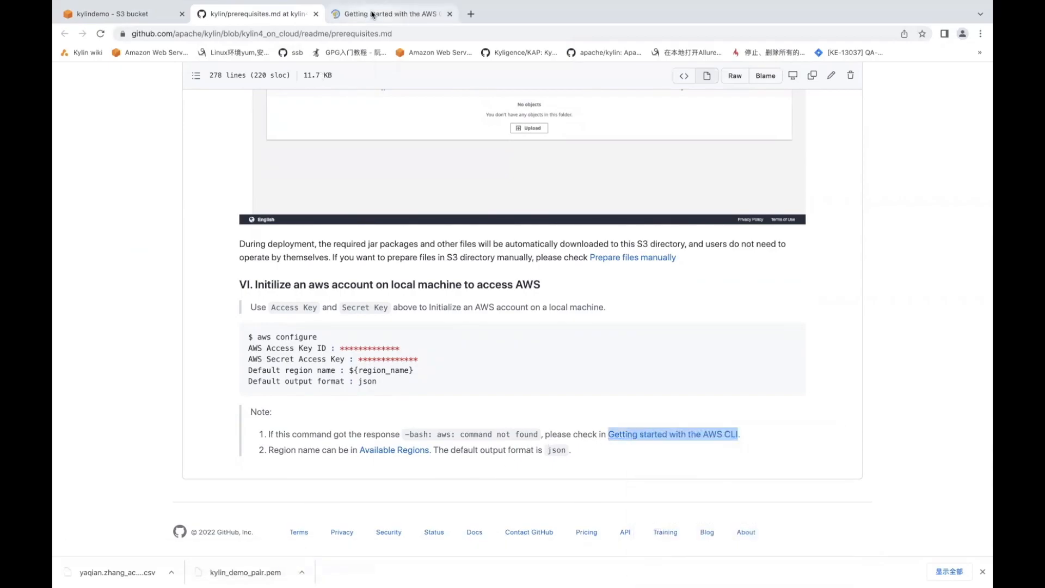
{"action": "left_click", "coordinate": [374, 15]}
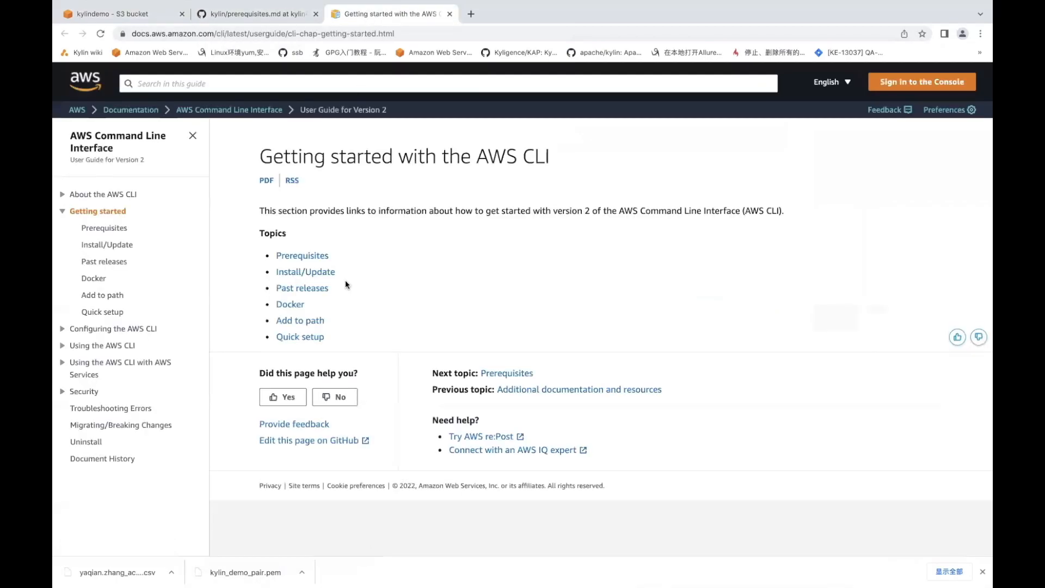
Read the Linux section of the AWS CLI install/update page, then return to the GitHub guide
{"action": "left_click", "coordinate": [101, 246]}
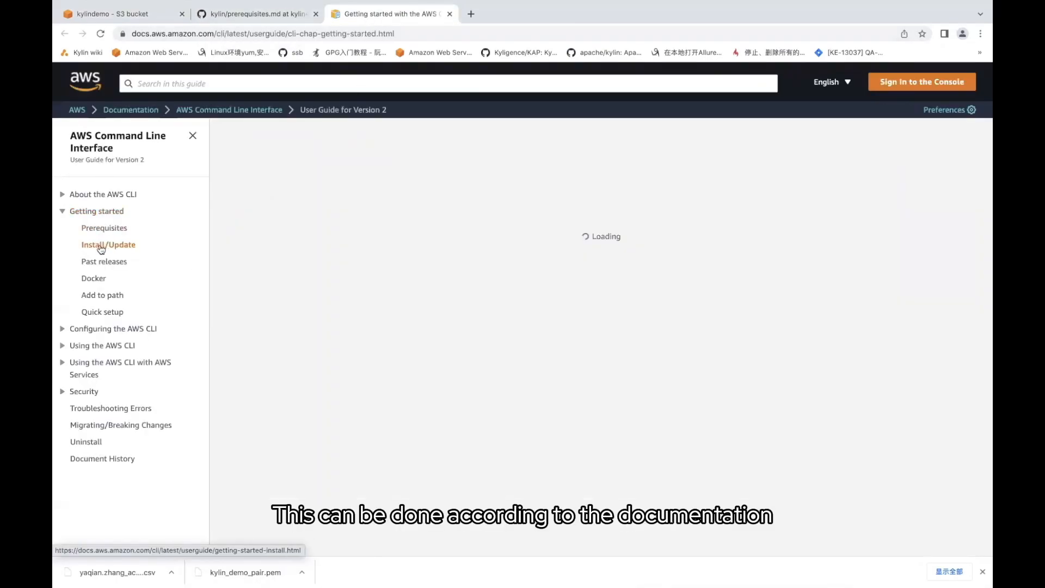
{"action": "scroll", "coordinate": [294, 399], "scroll_direction": "down", "scroll_amount": 3}
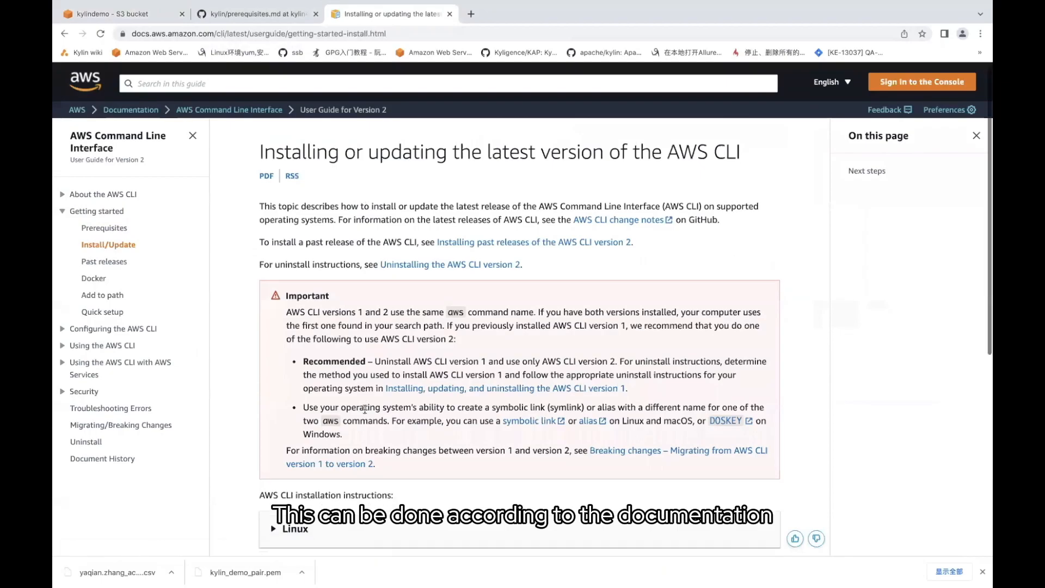
{"action": "scroll", "coordinate": [294, 399], "scroll_direction": "down", "scroll_amount": 2}
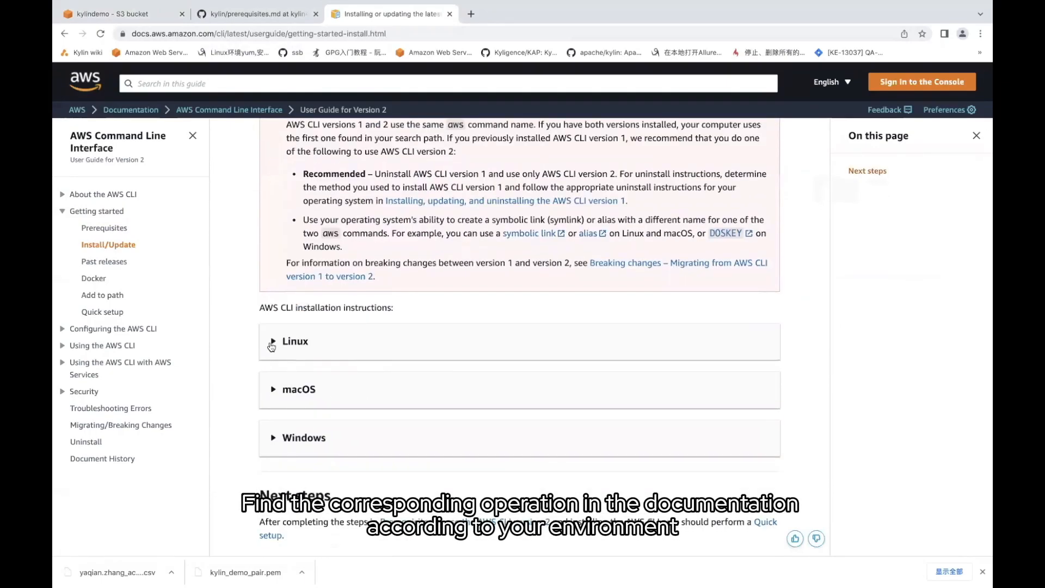
{"action": "scroll", "coordinate": [271, 347], "scroll_direction": "down", "scroll_amount": 2}
{"action": "left_click", "coordinate": [277, 299]}
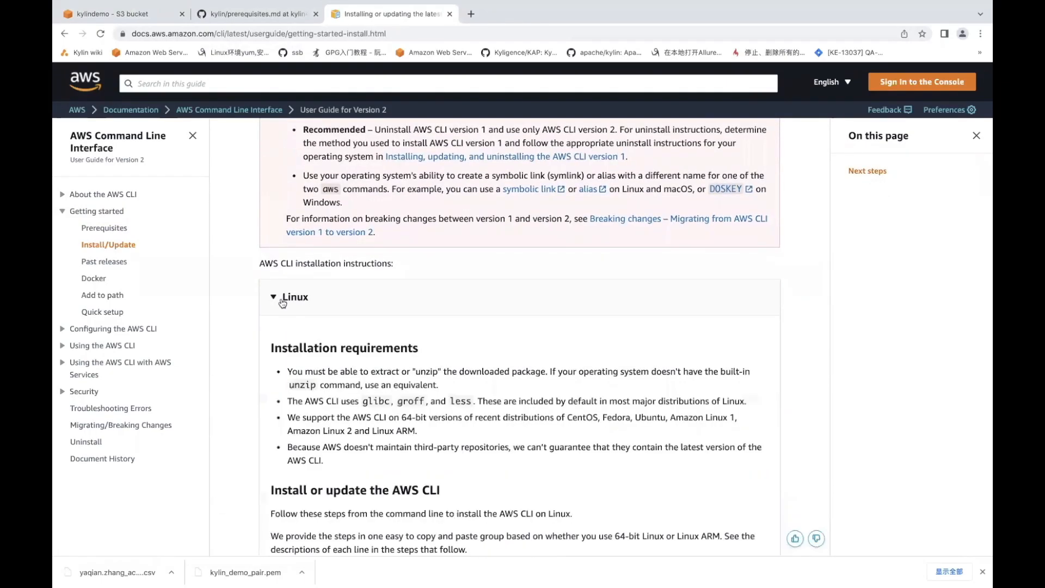
{"action": "scroll", "coordinate": [286, 396], "scroll_direction": "down", "scroll_amount": 15}
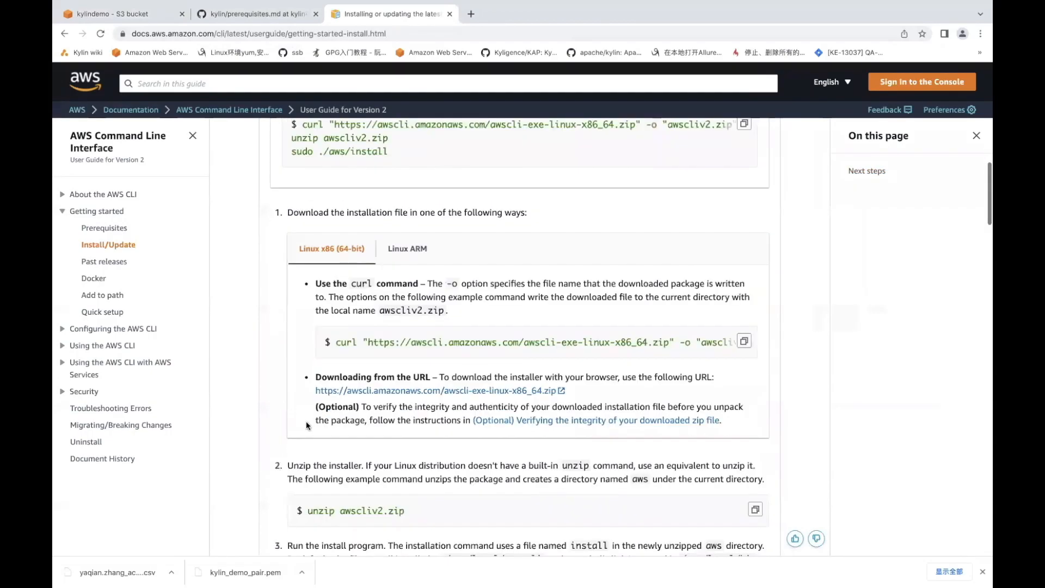
{"action": "scroll", "coordinate": [305, 420], "scroll_direction": "down", "scroll_amount": 10}
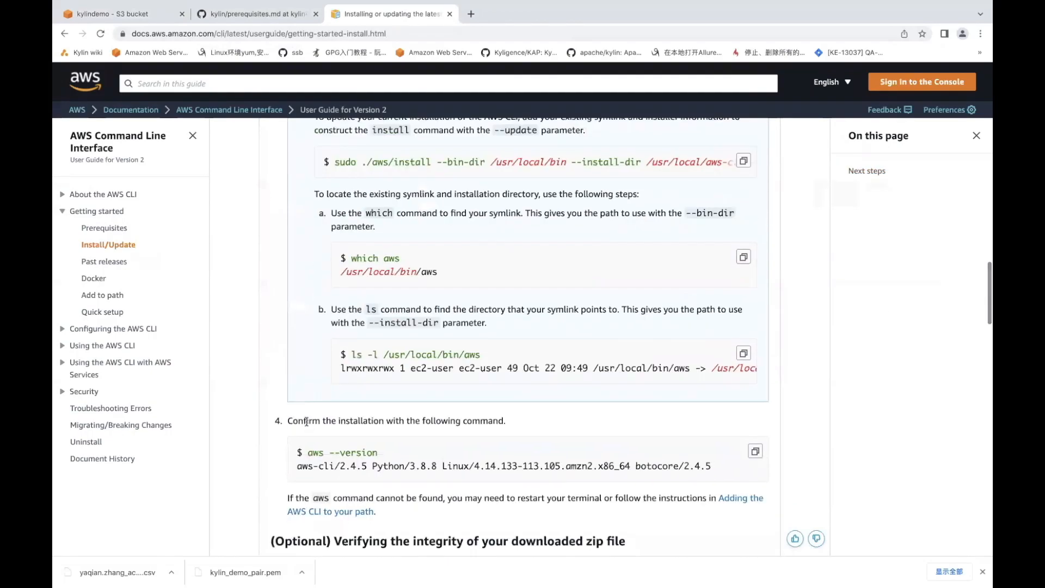
{"action": "scroll", "coordinate": [306, 420], "scroll_direction": "down", "scroll_amount": 5}
{"action": "scroll", "coordinate": [306, 421], "scroll_direction": "up", "scroll_amount": 20}
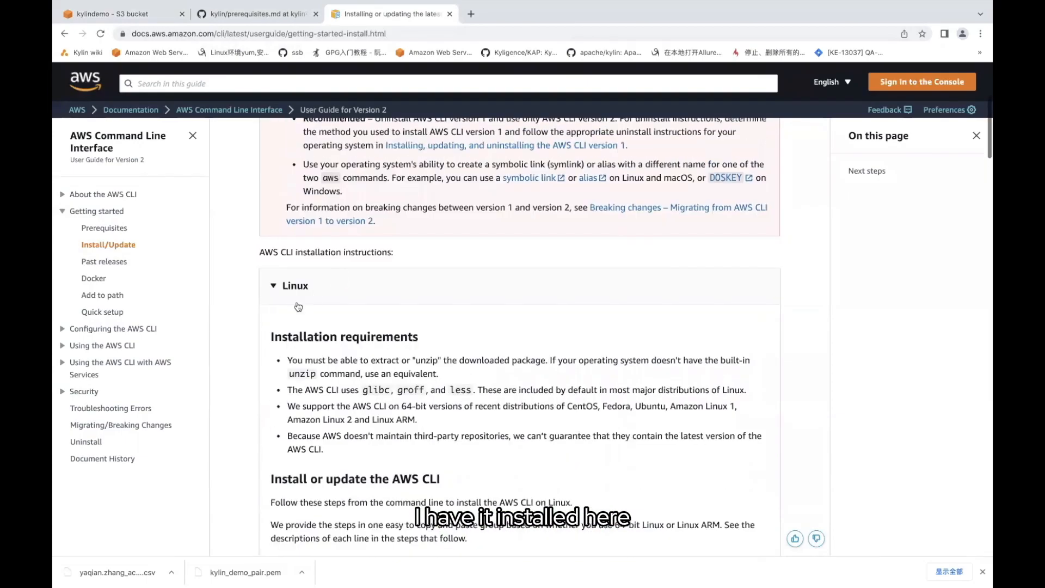
{"action": "left_click", "coordinate": [276, 287]}
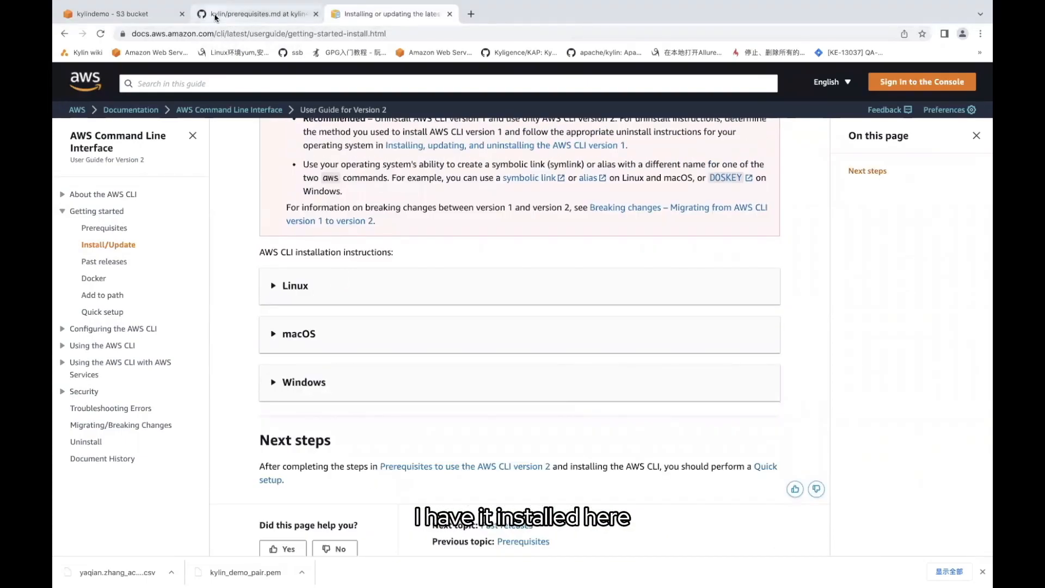
{"action": "left_click", "coordinate": [229, 16]}
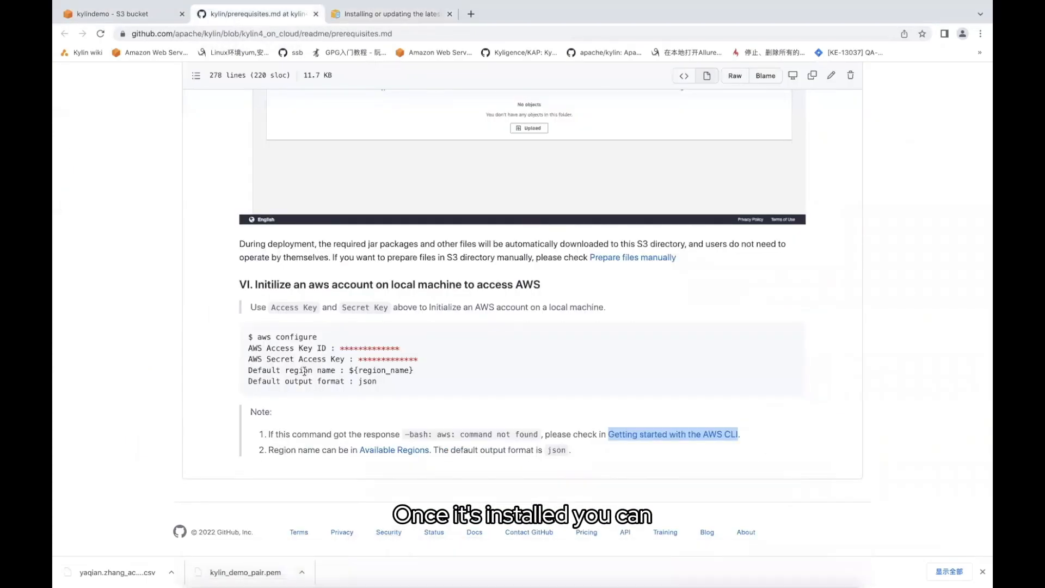
Copy the 'aws configure' command from the guide and bring Terminal to the front
{"action": "left_click_drag", "start_coordinate": [255, 337], "coordinate": [318, 338]}
{"action": "key", "text": "super+c"}
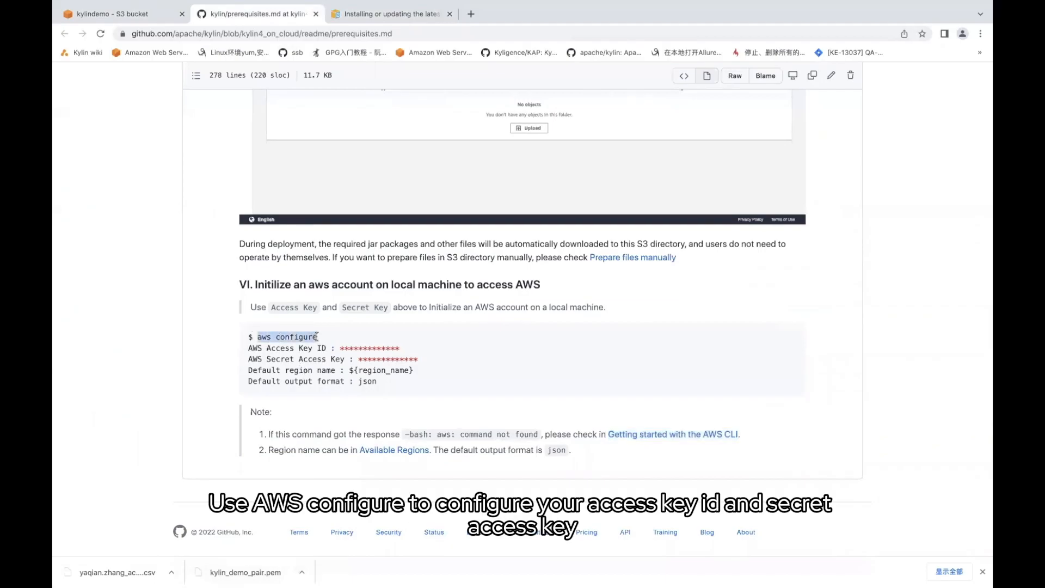
{"action": "mouse_move", "coordinate": [495, 569]}
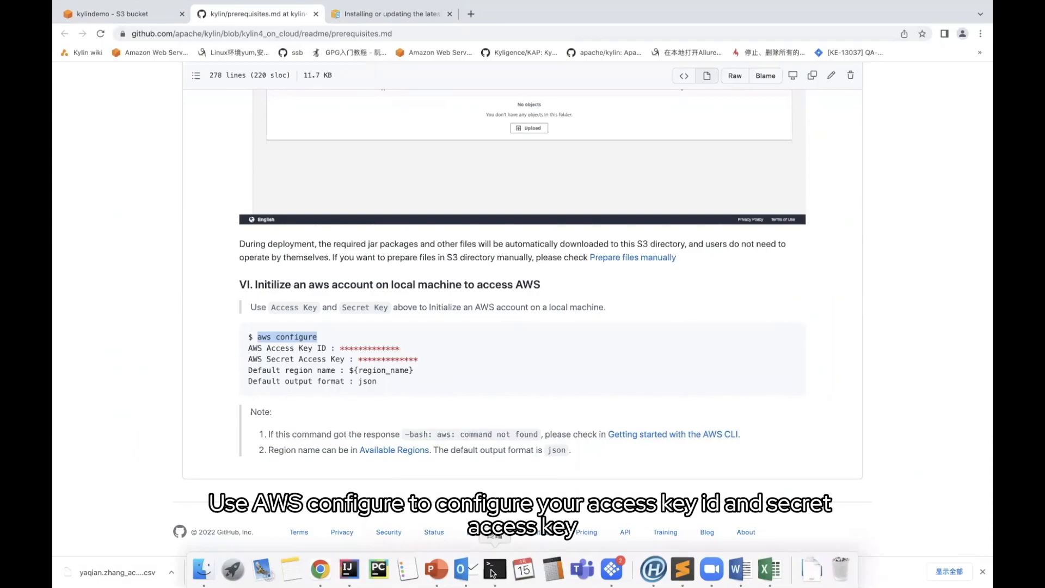
{"action": "left_click", "coordinate": [492, 570]}
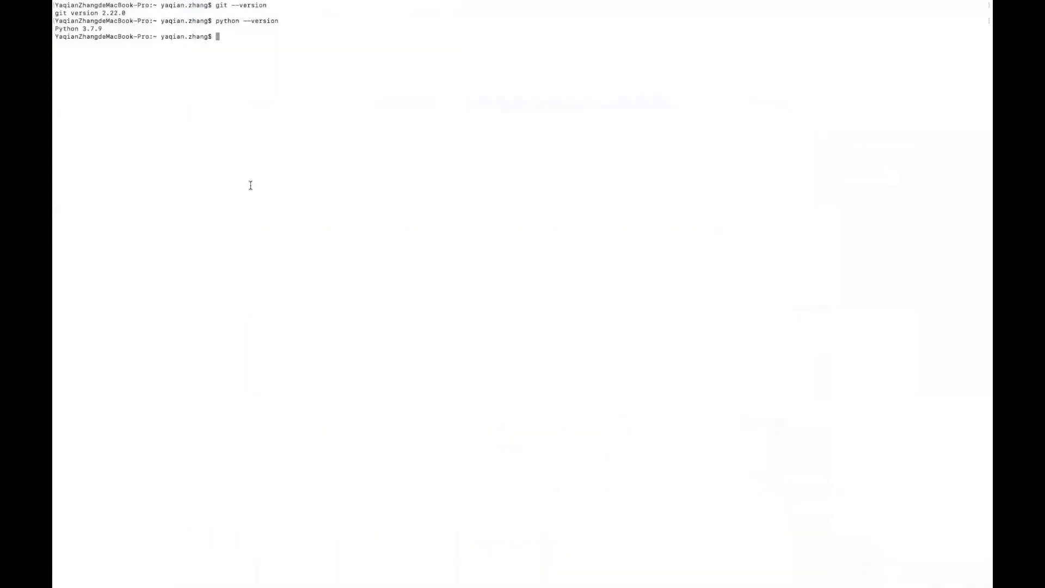
Run aws configure in Terminal, then find the access key CSV files in Finder's Downloads
{"action": "key", "text": "super+v"}
{"action": "key", "text": "Return"}
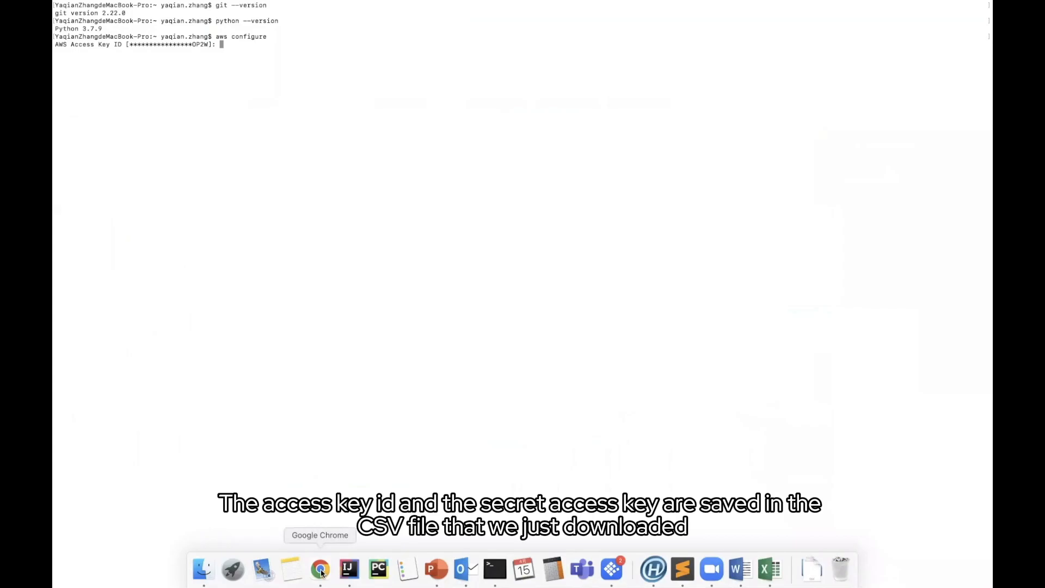
{"action": "left_click", "coordinate": [203, 569]}
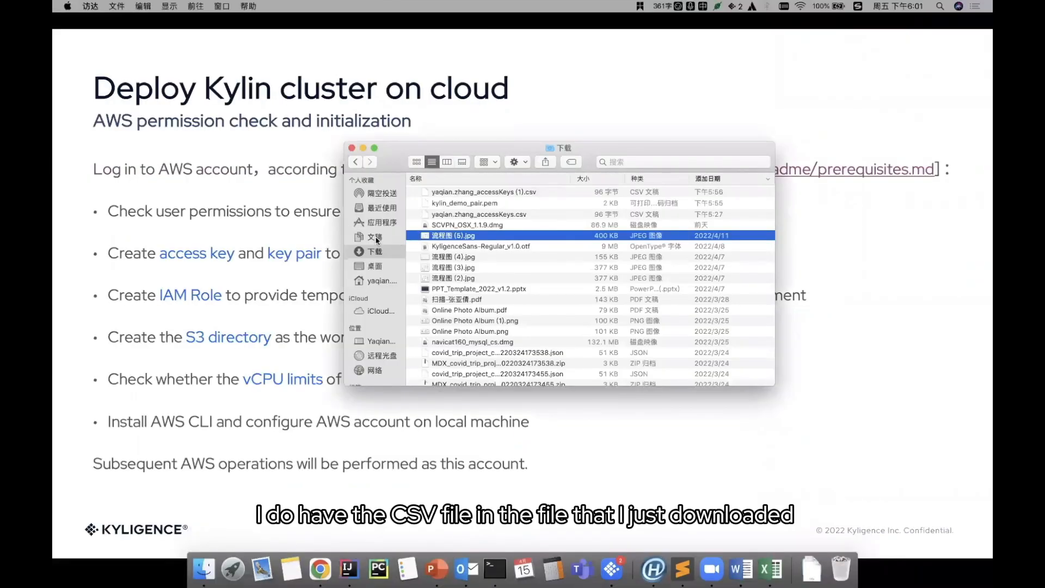
Open the Desktop accessKeys CSV in TextEdit, select the Access key ID, and return to Terminal
{"action": "left_click", "coordinate": [381, 281]}
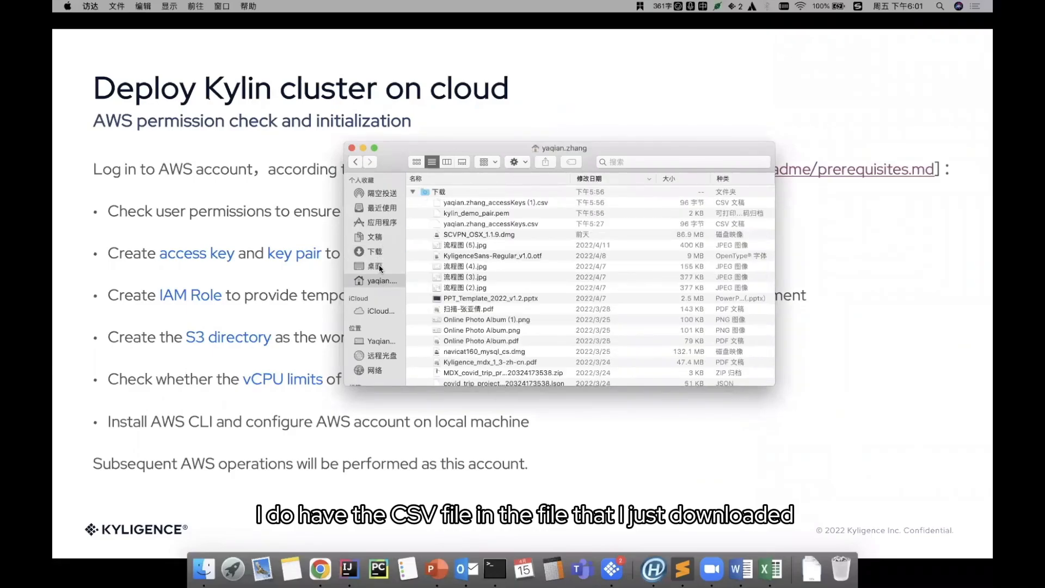
{"action": "left_click", "coordinate": [380, 267]}
{"action": "left_click", "coordinate": [478, 194]}
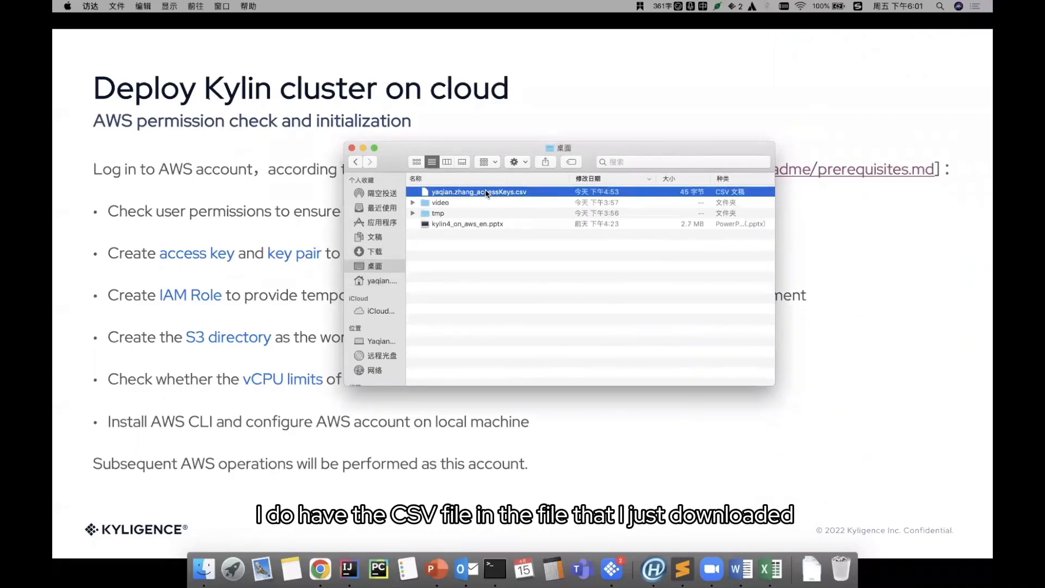
{"action": "right_click", "coordinate": [486, 193]}
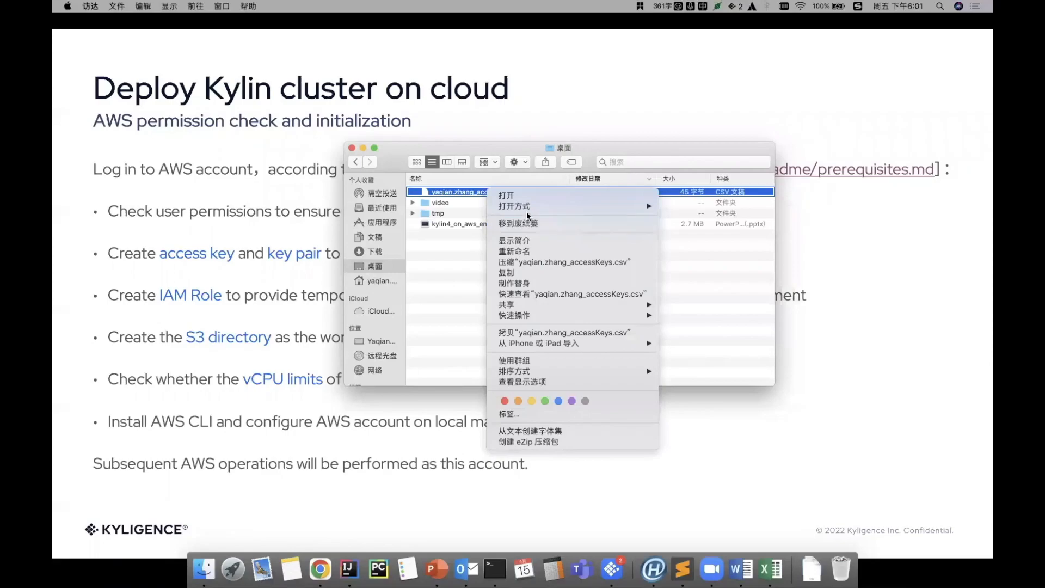
{"action": "mouse_move", "coordinate": [531, 207]}
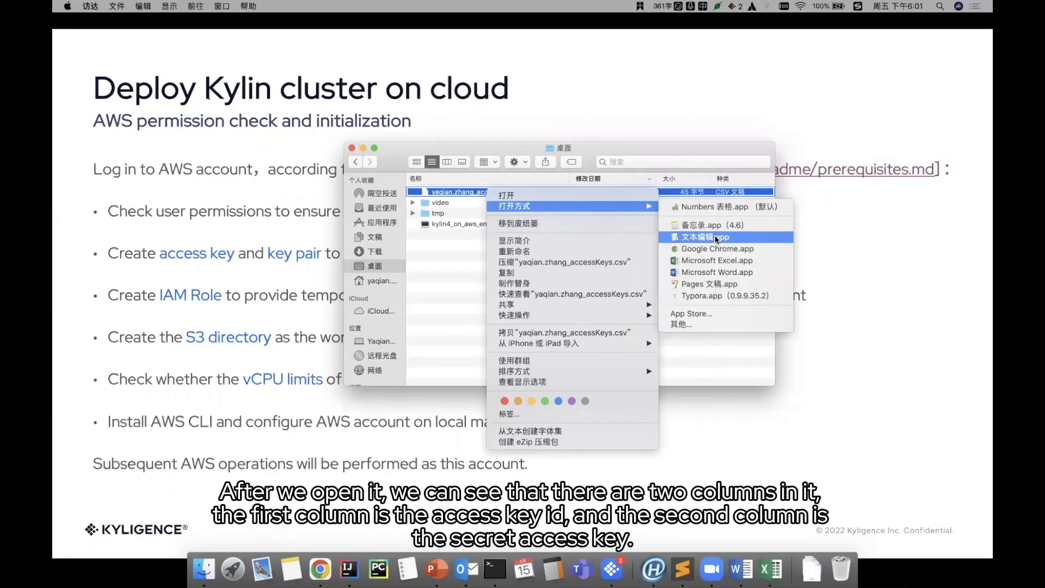
{"action": "left_click", "coordinate": [717, 238]}
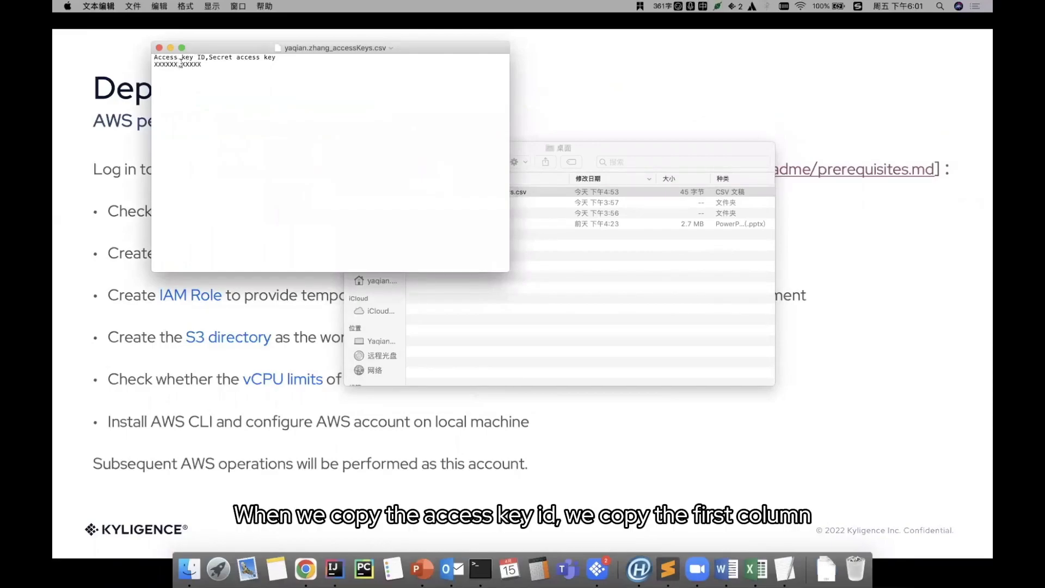
{"action": "left_click_drag", "start_coordinate": [181, 64], "coordinate": [154, 64]}
{"action": "left_click", "coordinate": [479, 570]}
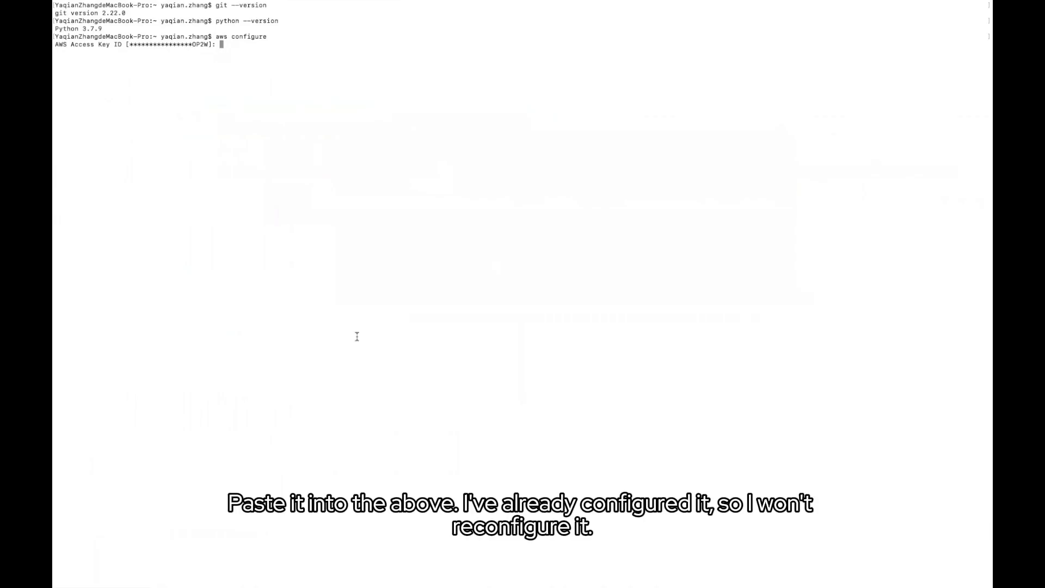
Accept the existing access key ID, secret key, region us-east-1 and json output in aws configure
{"action": "key", "text": "Return"}
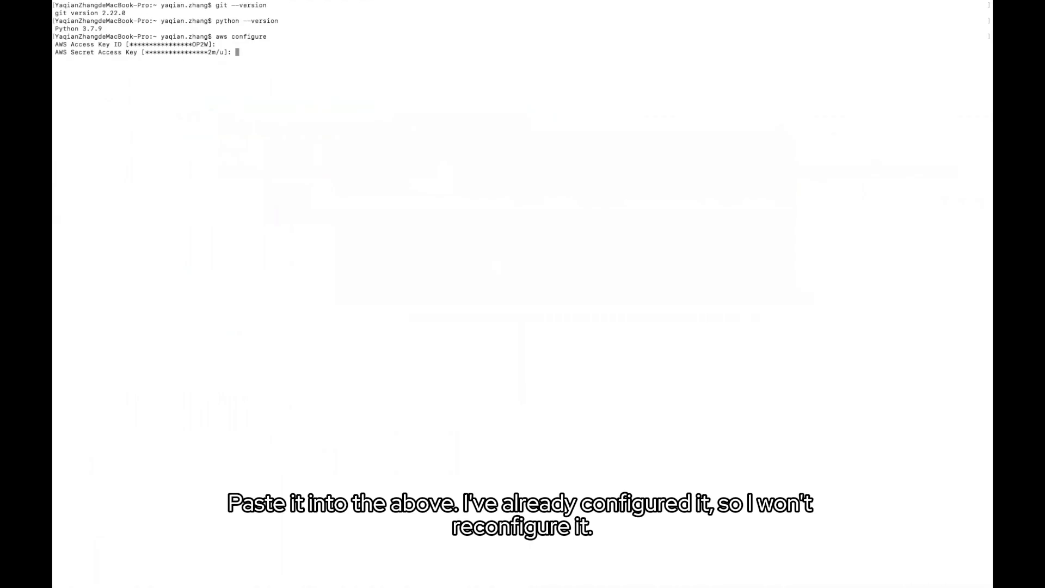
{"action": "mouse_move", "coordinate": [305, 571]}
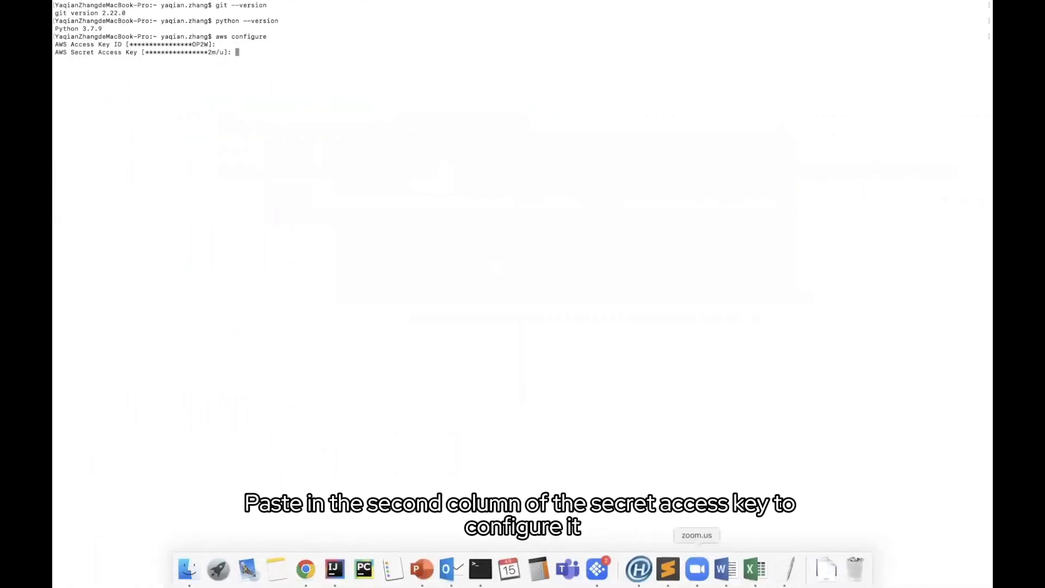
{"action": "left_click", "coordinate": [787, 569]}
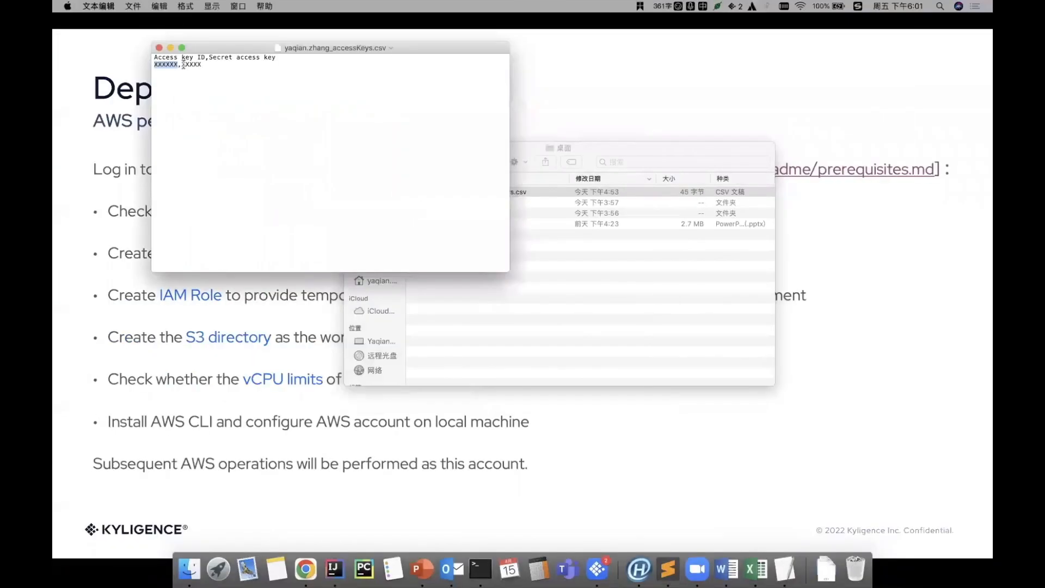
{"action": "key", "text": "super+Tab"}
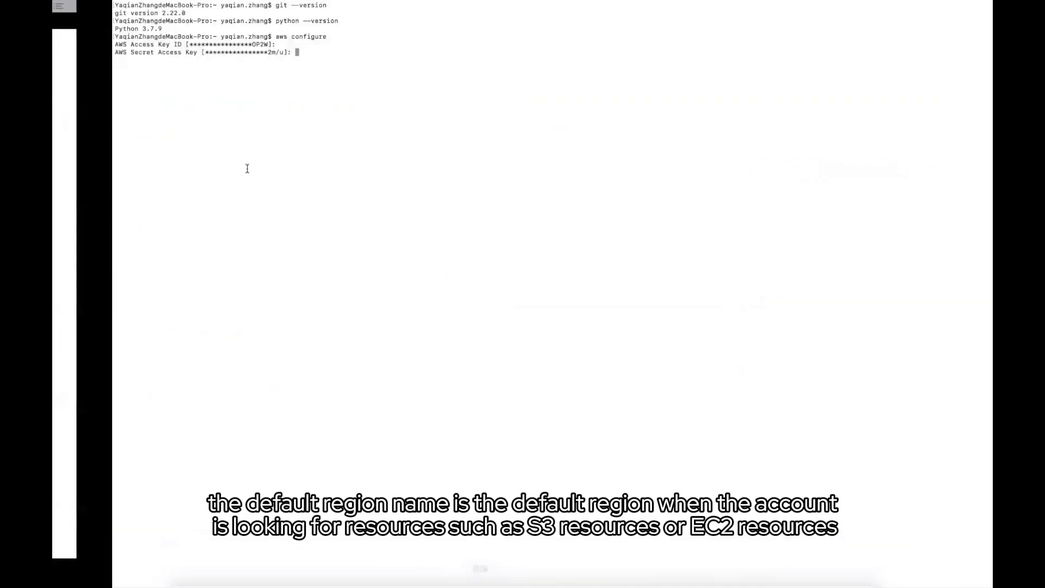
{"action": "key", "text": "Return"}
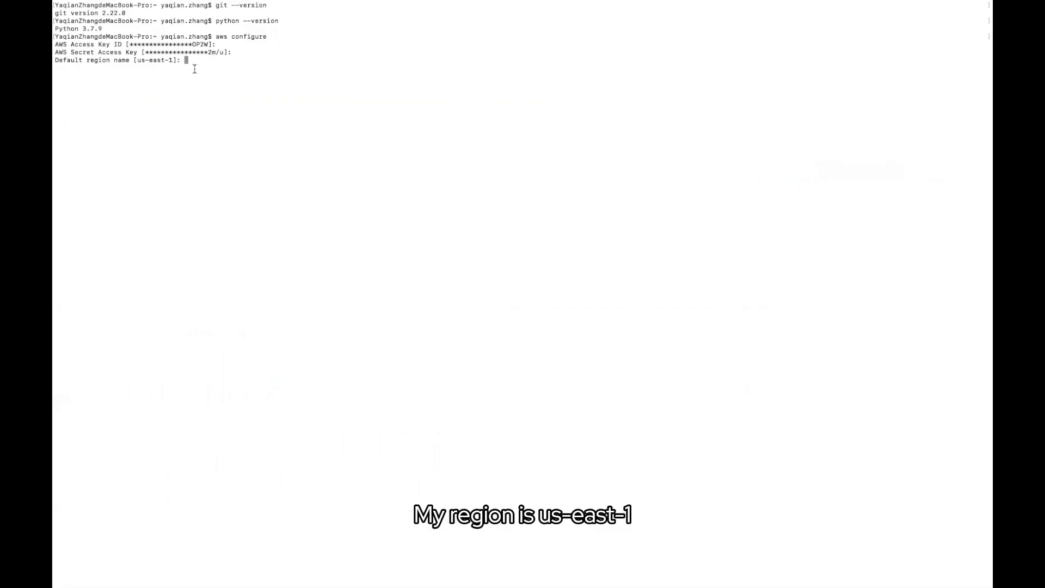
{"action": "key", "text": "Return"}
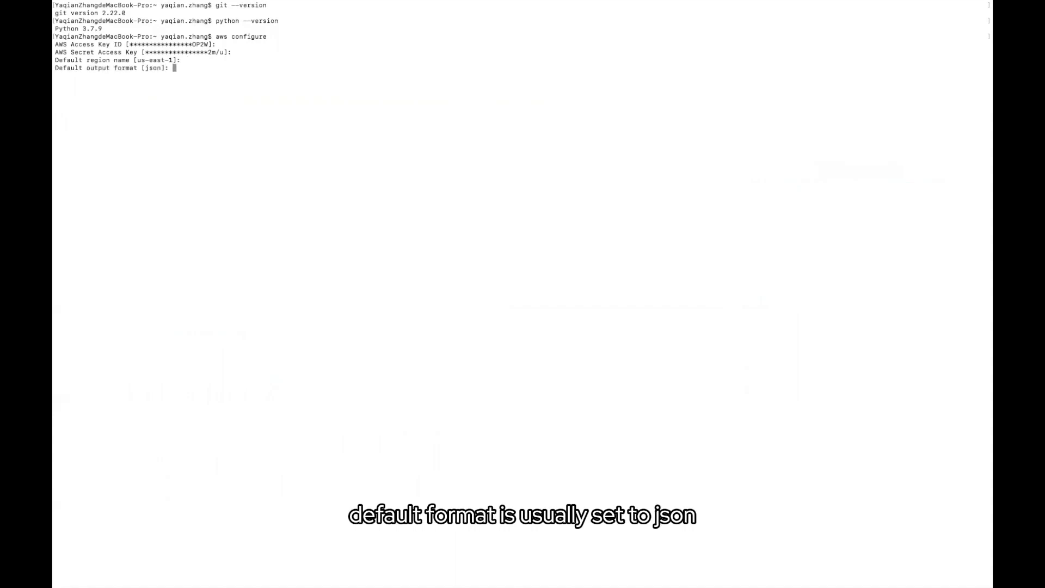
{"action": "key", "text": "Return"}
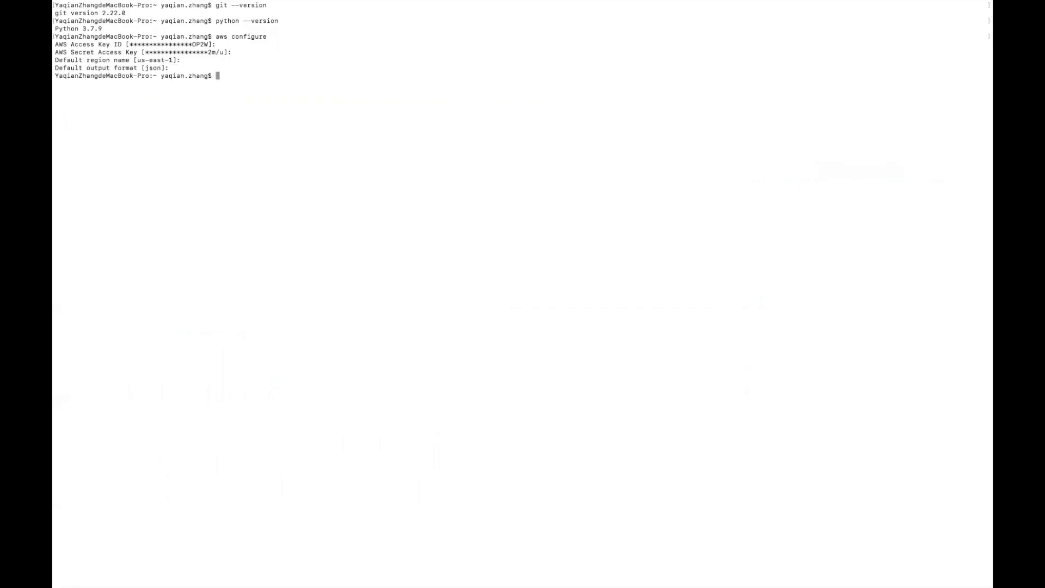
{"action": "mouse_move", "coordinate": [277, 577]}
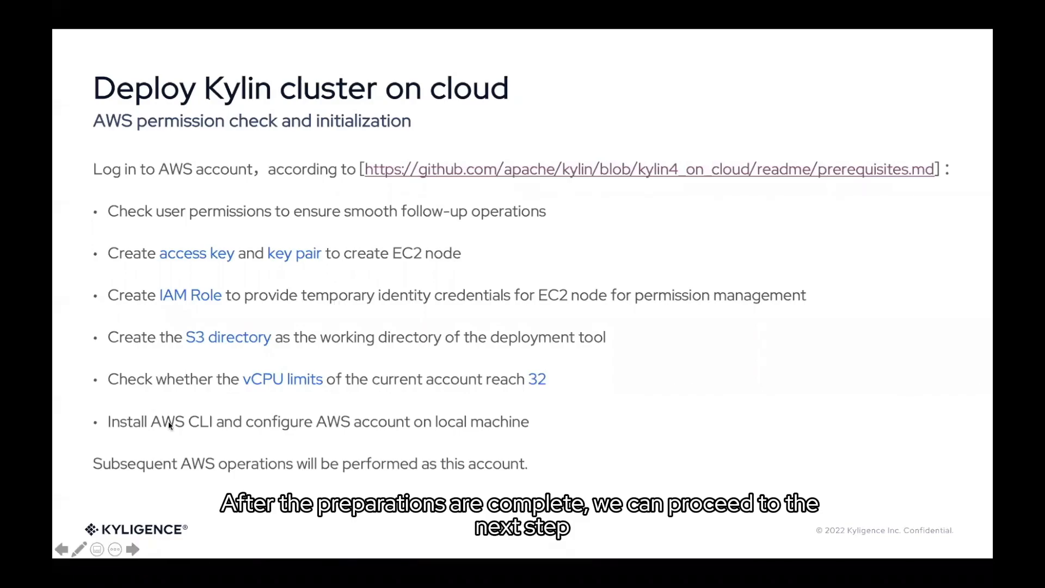
Advance the slide show to the 'Initialize python virtual environment' slide
{"action": "left_click", "coordinate": [132, 550]}
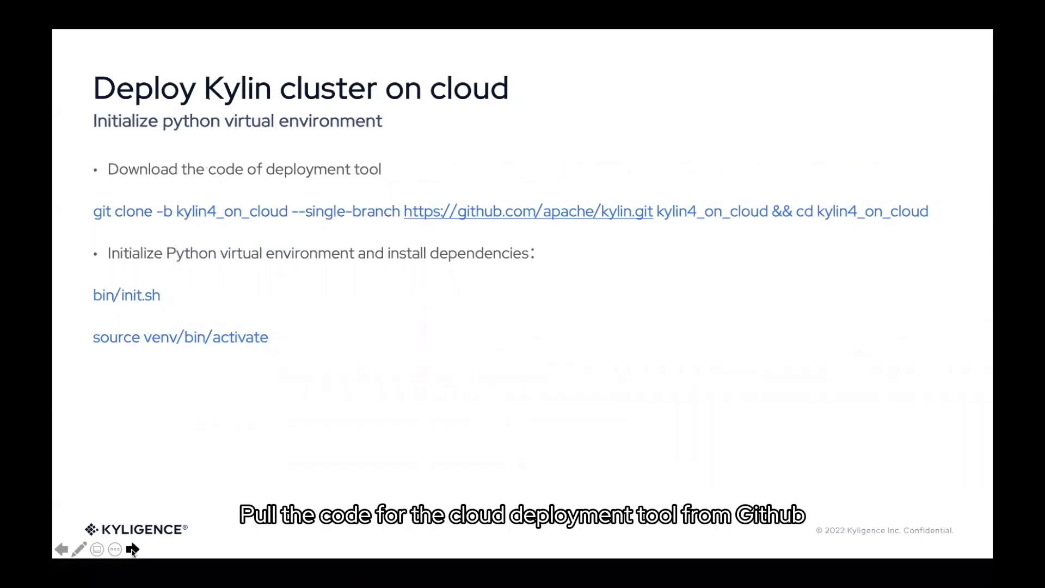
{"action": "mouse_move", "coordinate": [292, 569]}
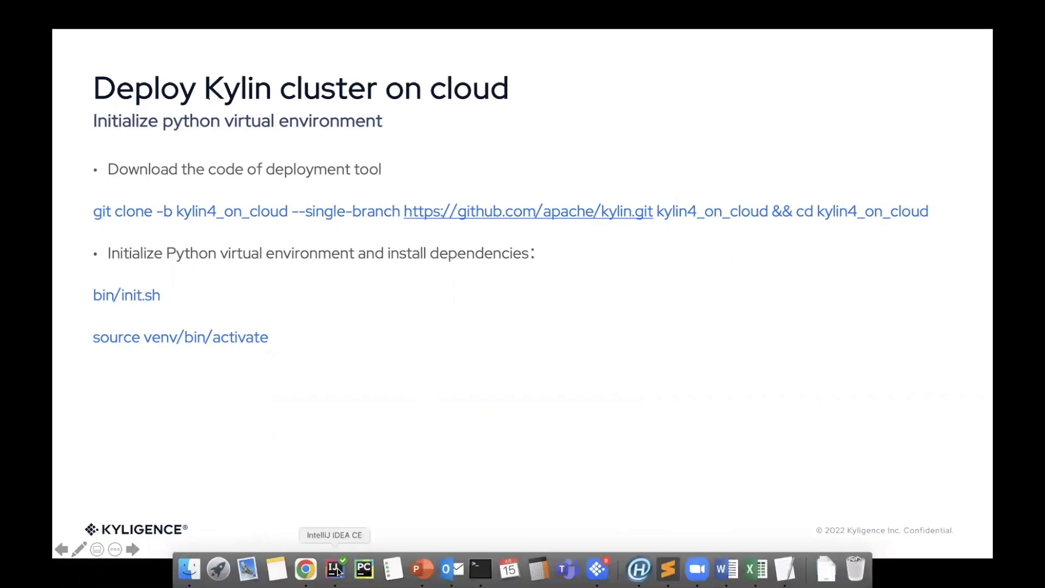
Clone the kylin4_on_cloud branch and open IdeaProjects/kylin4_on_cloud as a project with its file tree expanded
{"action": "left_click", "coordinate": [334, 569]}
{"action": "key", "text": "Return"}
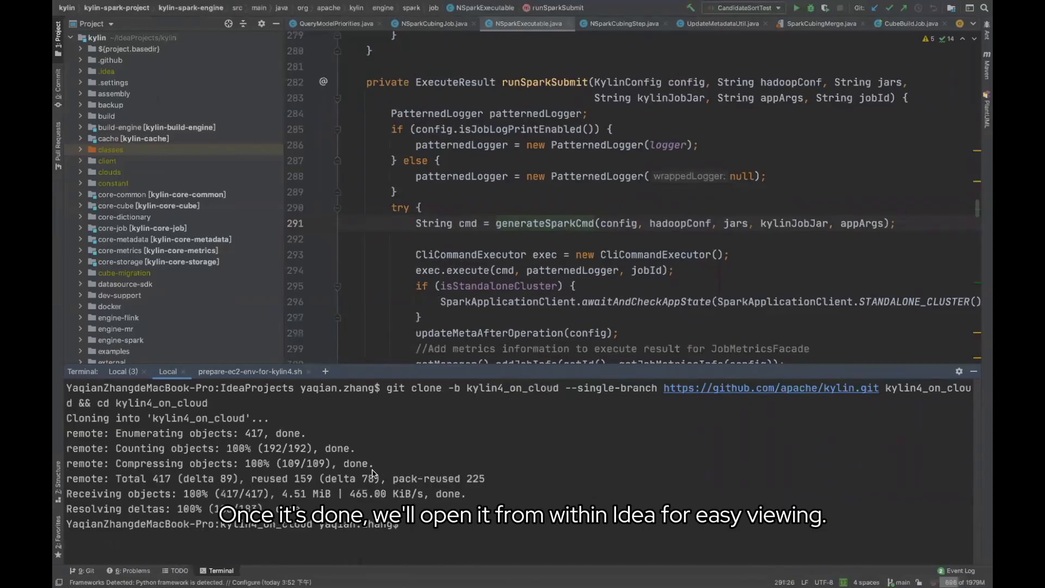
{"action": "left_click", "coordinate": [145, 7]}
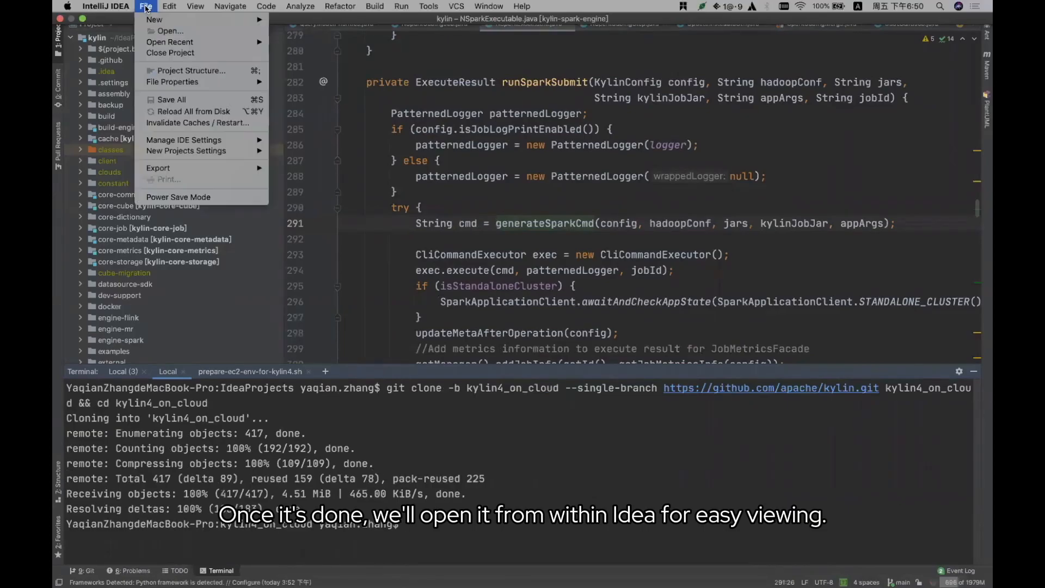
{"action": "mouse_move", "coordinate": [171, 44]}
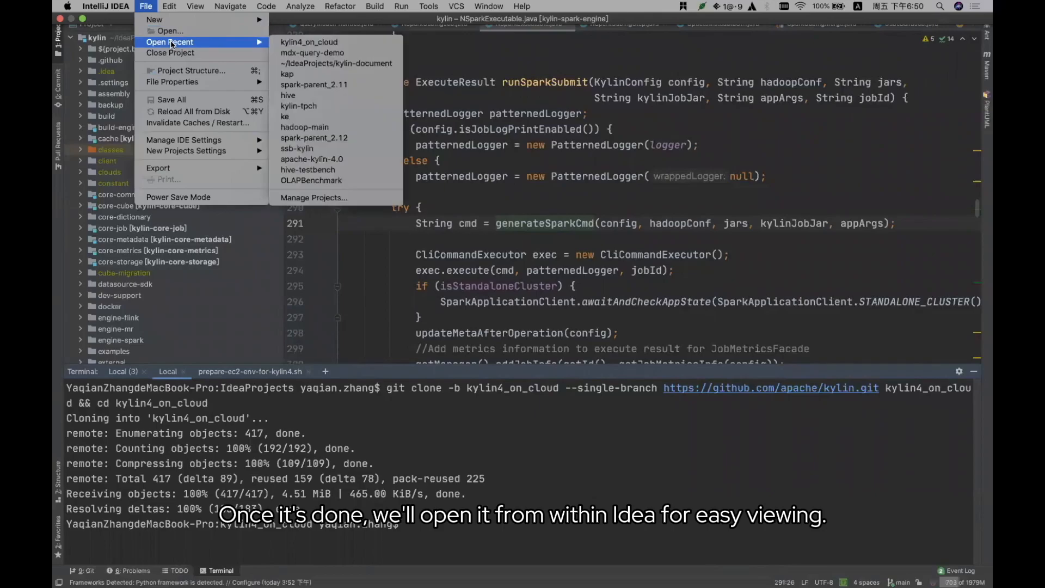
{"action": "left_click", "coordinate": [207, 32]}
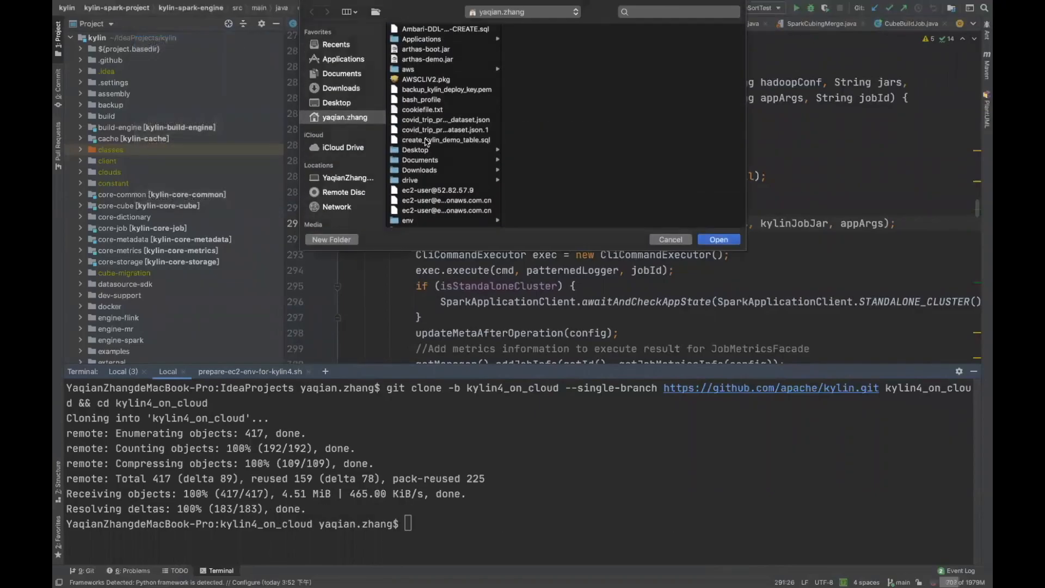
{"action": "scroll", "coordinate": [426, 142], "scroll_direction": "down", "scroll_amount": 5}
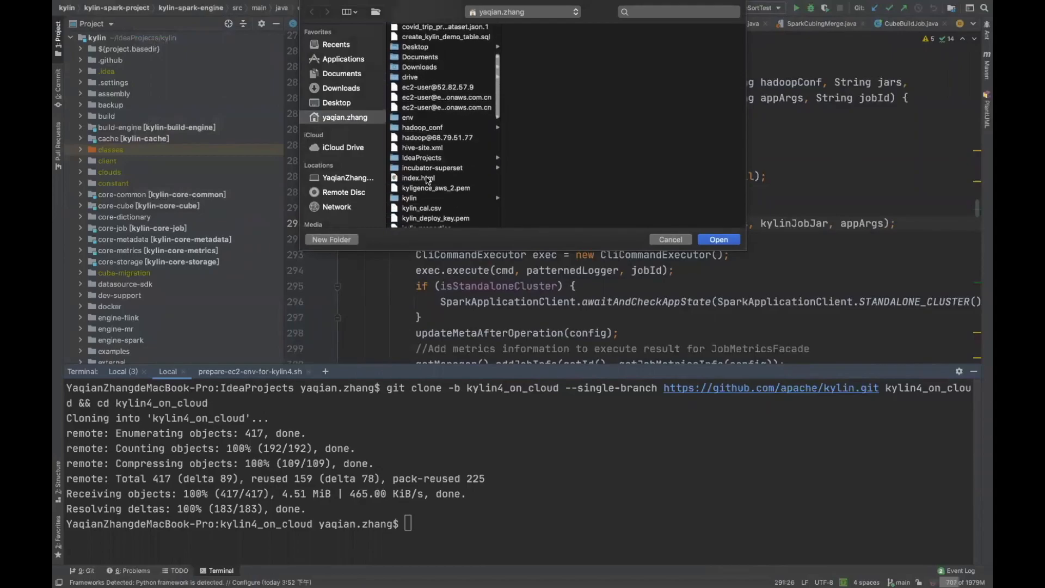
{"action": "left_click", "coordinate": [429, 158]}
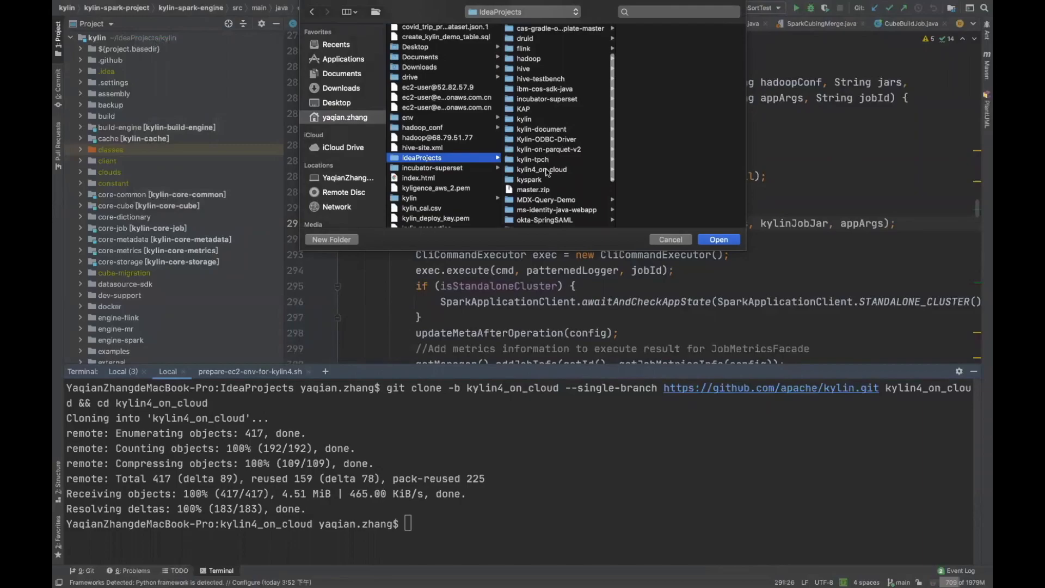
{"action": "scroll", "coordinate": [546, 185], "scroll_direction": "down", "scroll_amount": 1}
{"action": "left_click", "coordinate": [547, 164]}
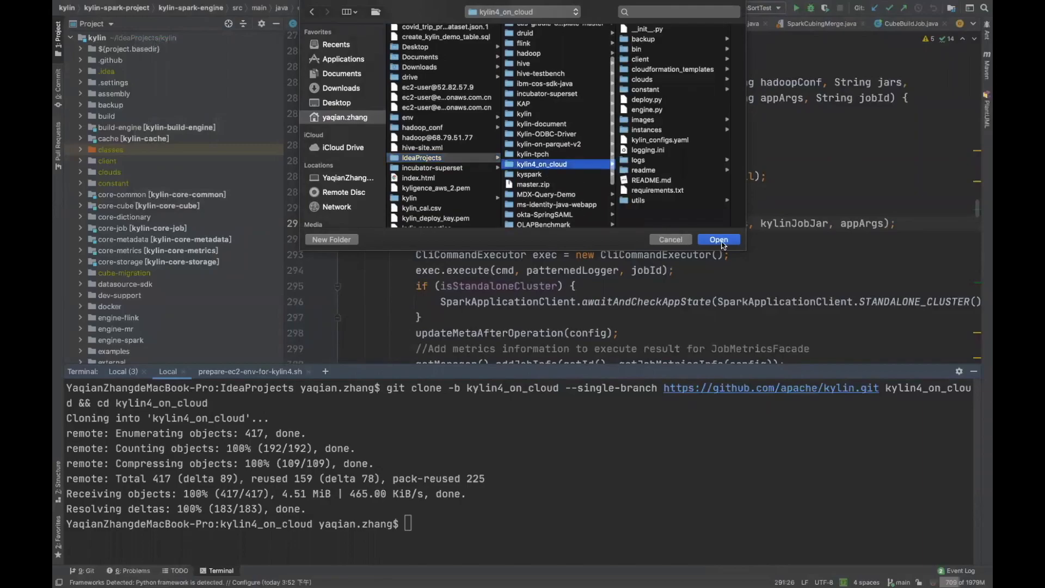
{"action": "left_click", "coordinate": [721, 243]}
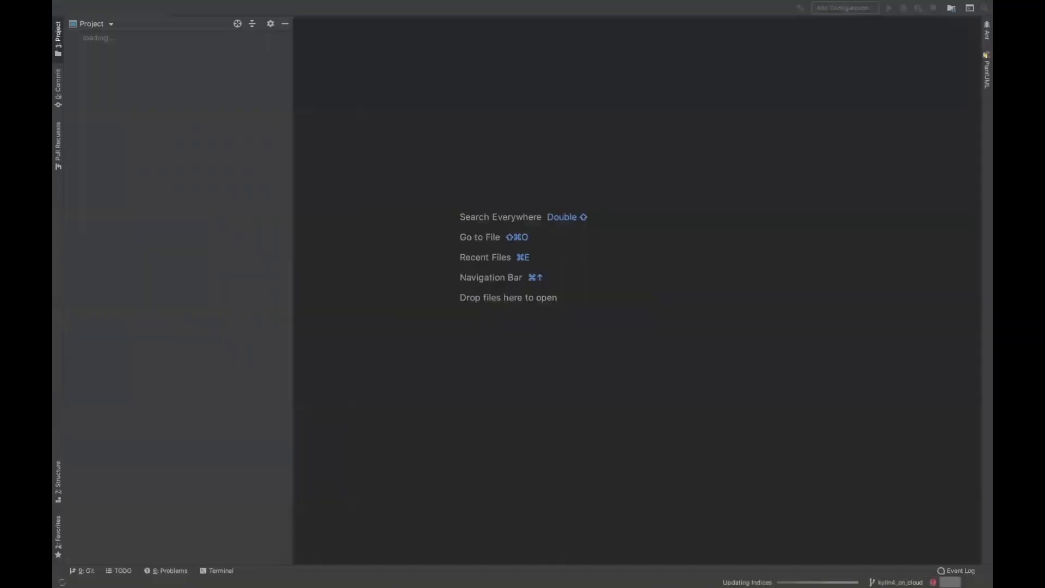
{"action": "mouse_move", "coordinate": [247, 569]}
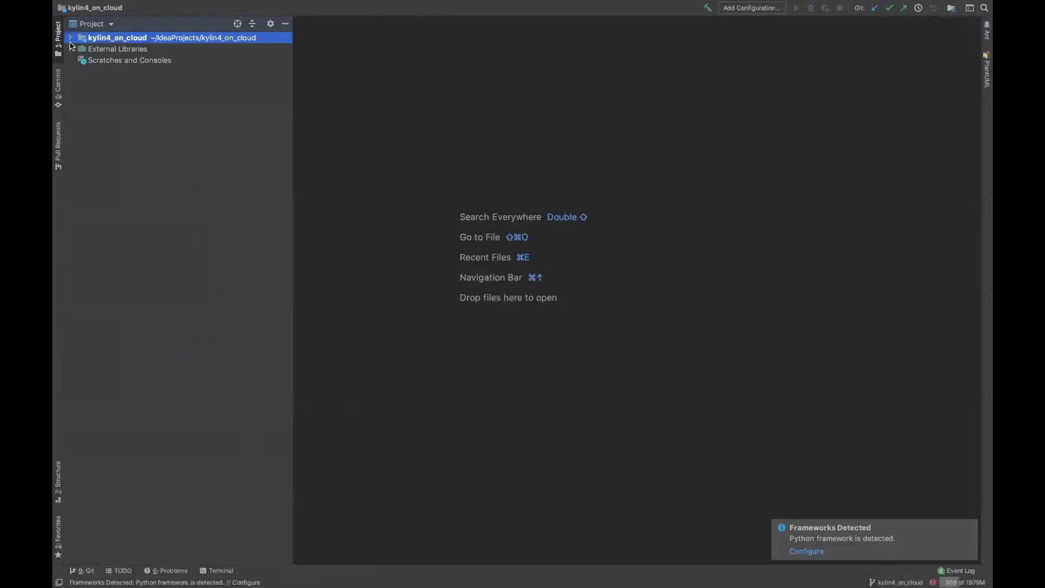
{"action": "left_click", "coordinate": [70, 38]}
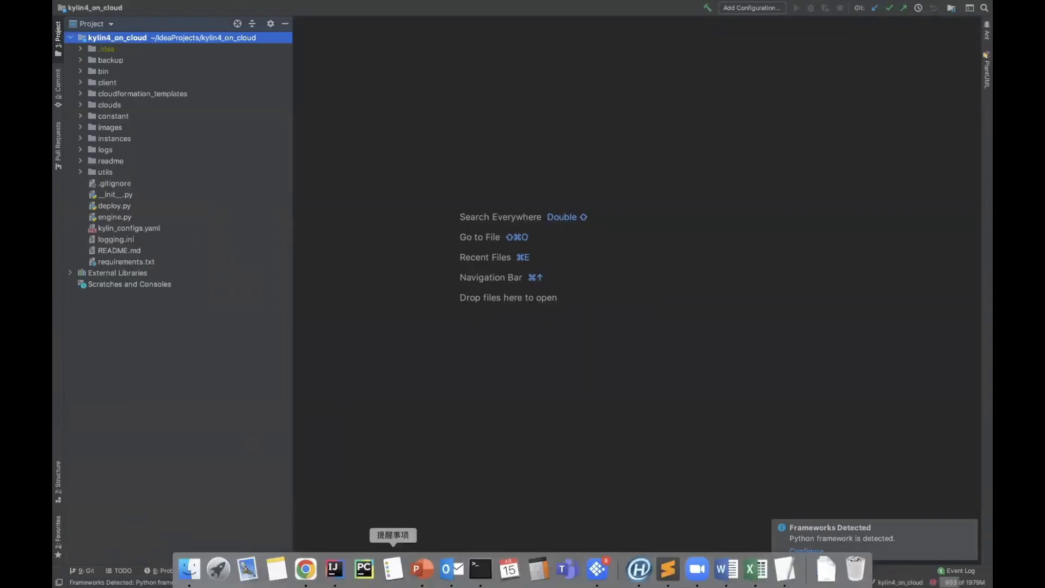
{"action": "left_click", "coordinate": [423, 569]}
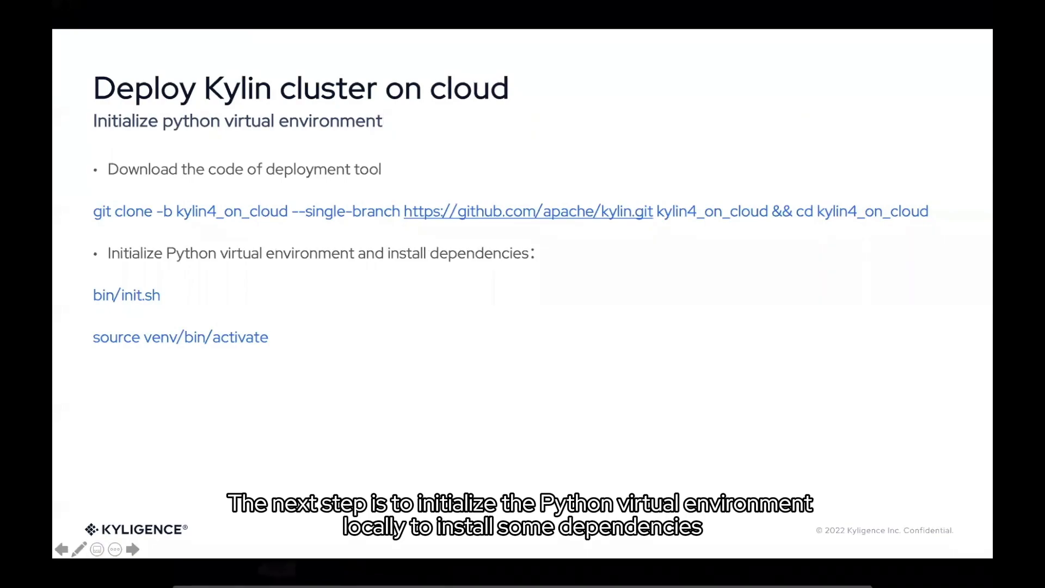
{"action": "mouse_move", "coordinate": [335, 569]}
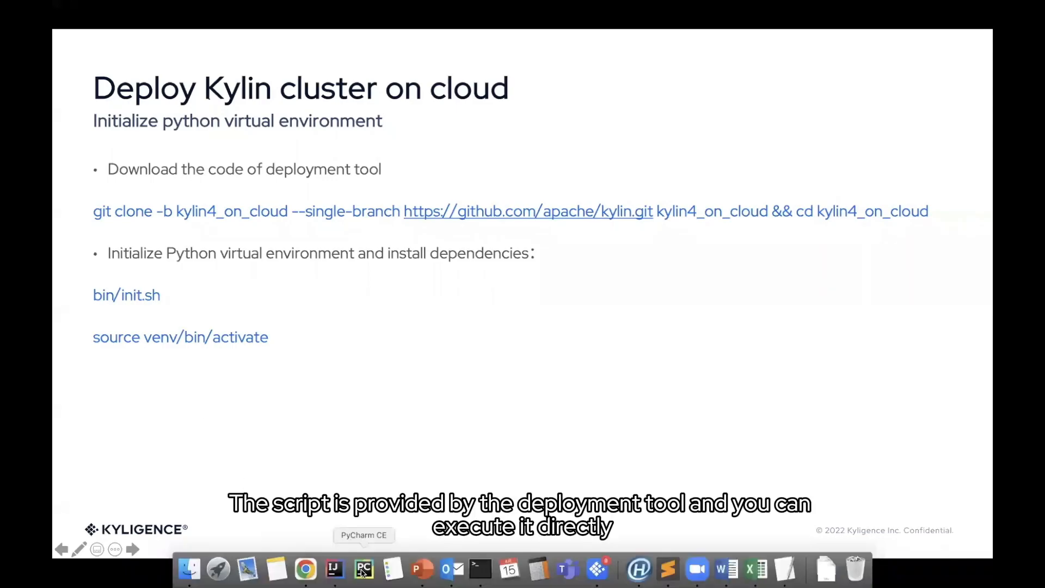
{"action": "left_click", "coordinate": [336, 569]}
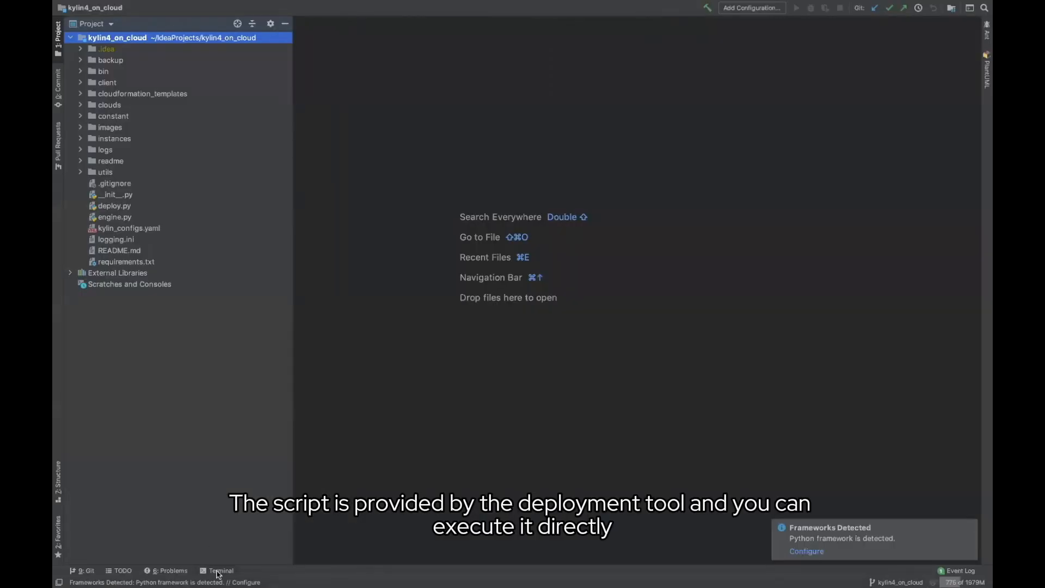
Run bin/init.sh in the IDE terminal, then run source venv/bin/activate
{"action": "left_click", "coordinate": [219, 570]}
{"action": "type", "text": "bin/init.sh"}
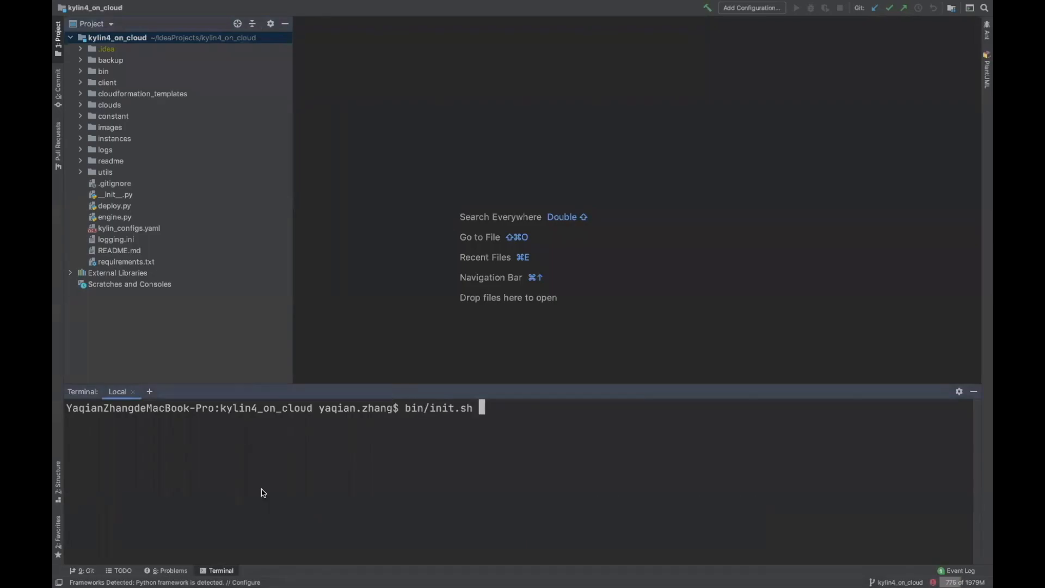
{"action": "key", "text": "Return"}
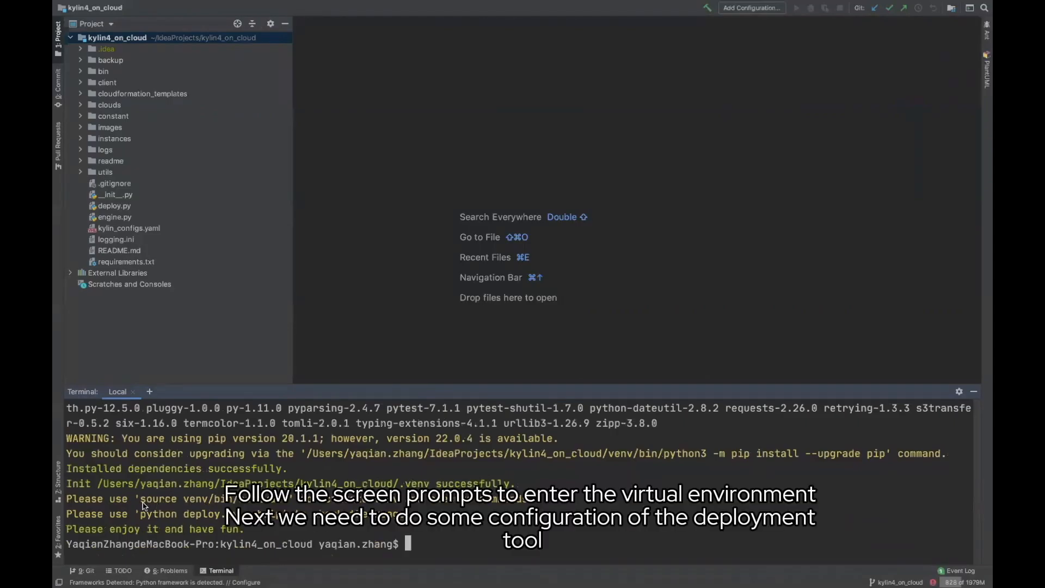
{"action": "left_click_drag", "start_coordinate": [140, 499], "coordinate": [288, 502]}
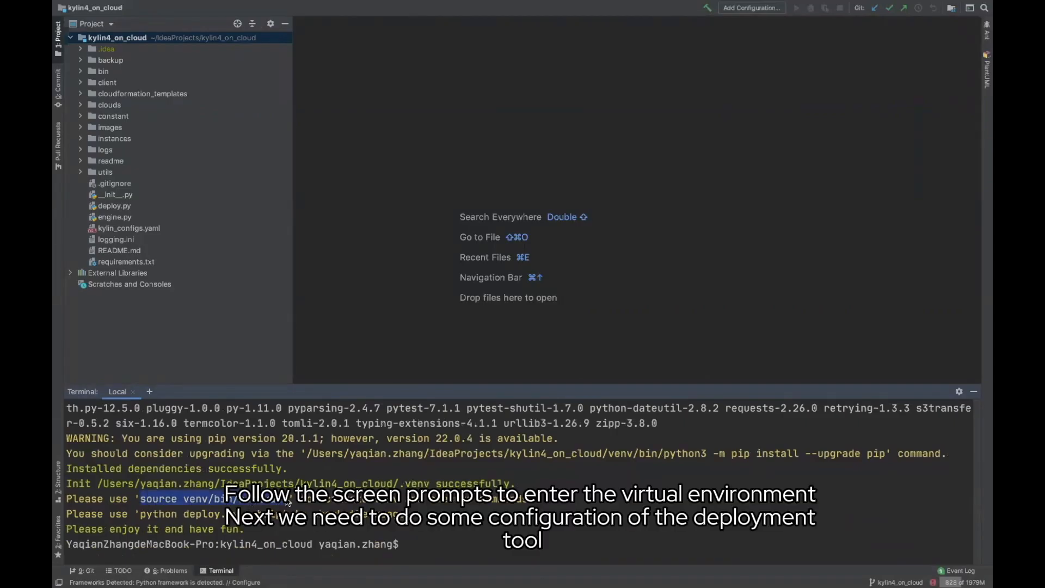
{"action": "type", "text": "source venv/bin/activate"}
{"action": "key", "text": "Return"}
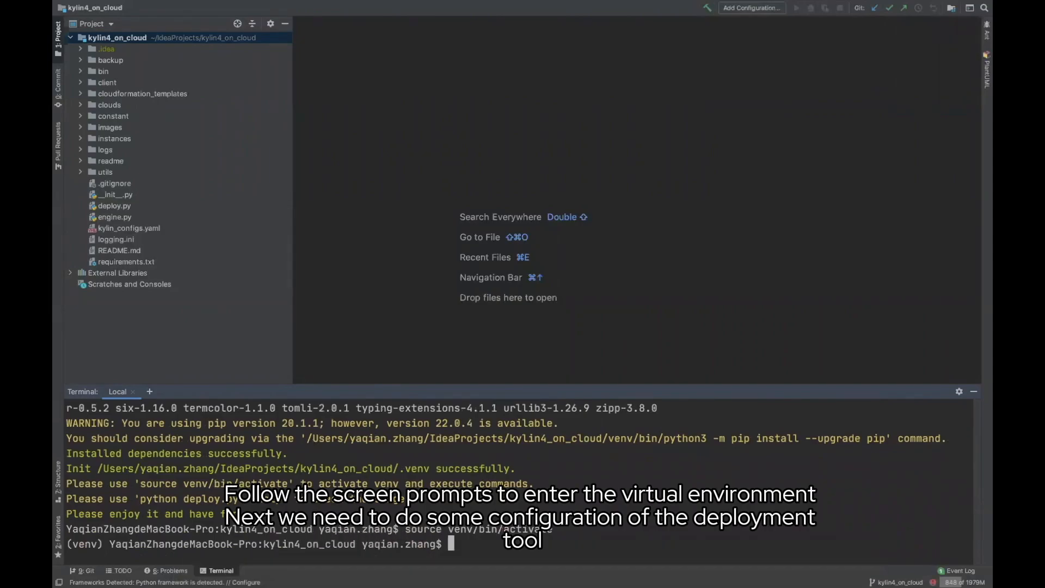
Advance the presentation to the kylin_configs.yaml configuration slide, then return to IntelliJ IDEA
{"action": "left_click", "coordinate": [419, 568]}
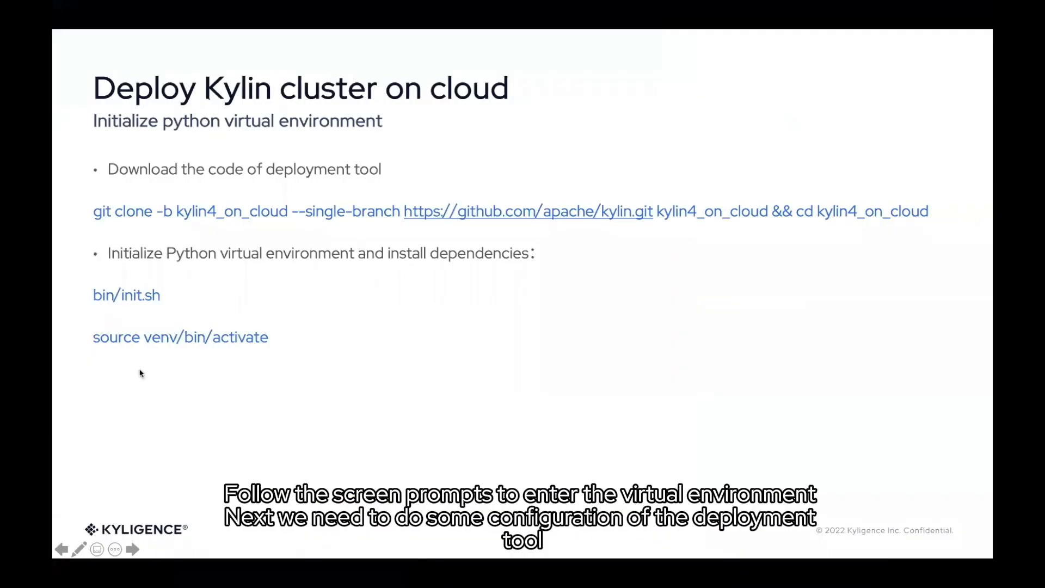
{"action": "left_click", "coordinate": [134, 548]}
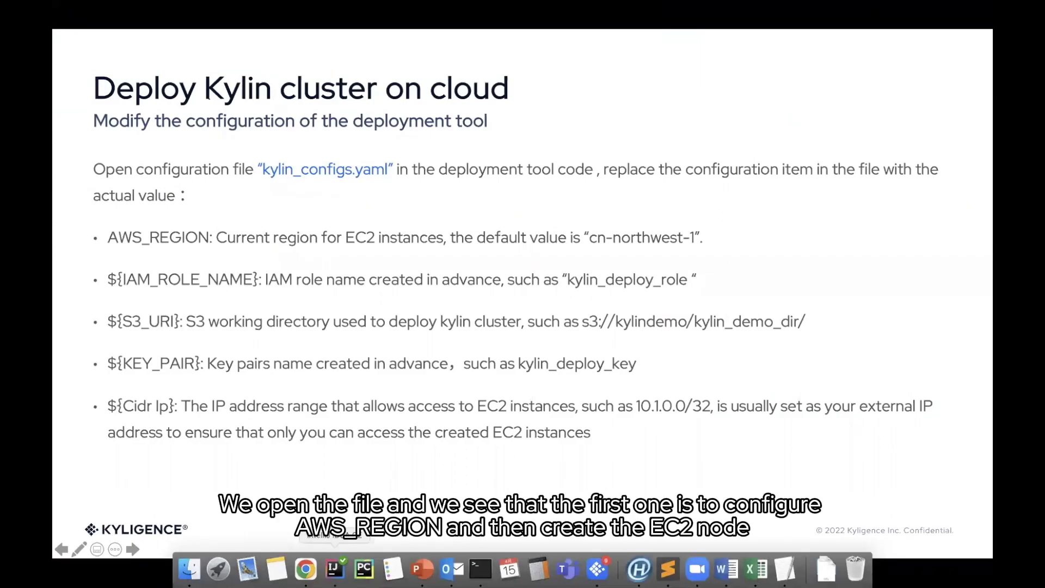
{"action": "left_click", "coordinate": [334, 569]}
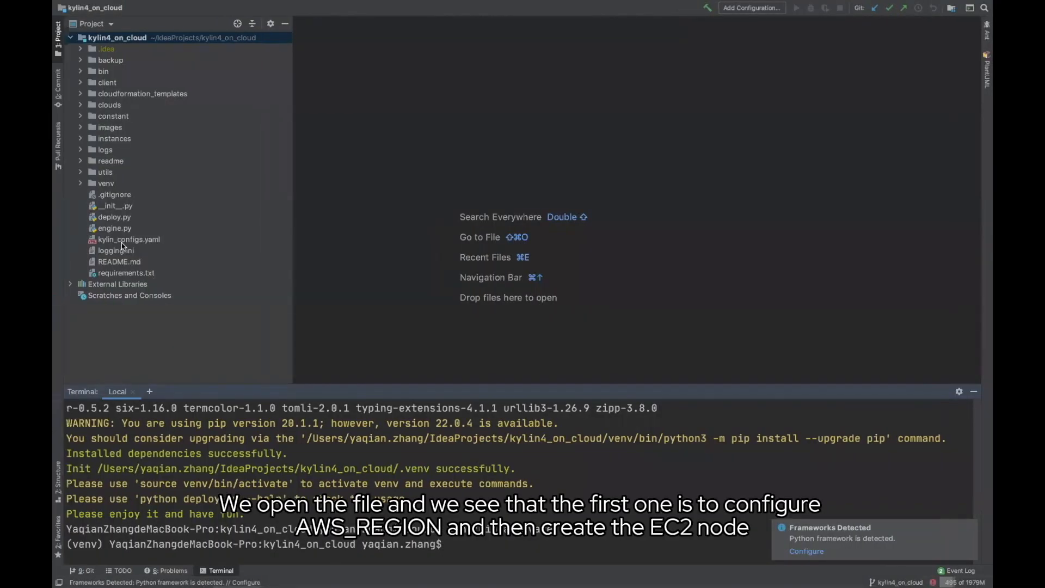
Open kylin_configs.yaml and set AWS_REGION to us-east-1 and IAMRole to kylin_demo_role
{"action": "double_click", "coordinate": [122, 241]}
{"action": "scroll", "coordinate": [387, 208], "scroll_direction": "down", "scroll_amount": 5}
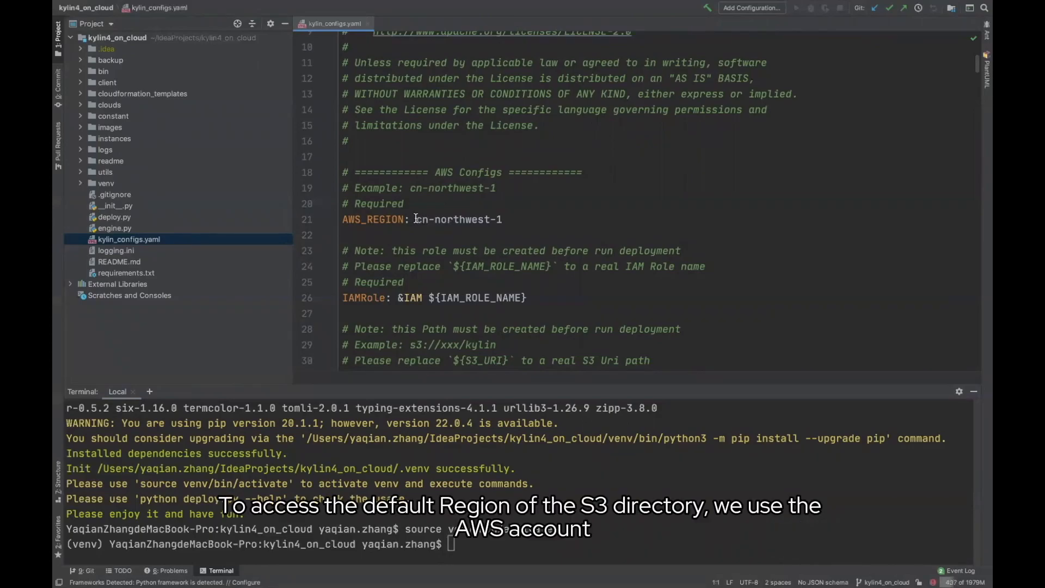
{"action": "left_click_drag", "start_coordinate": [417, 220], "coordinate": [503, 219]}
{"action": "key", "text": "BackSpace"}
{"action": "type", "text": "us"}
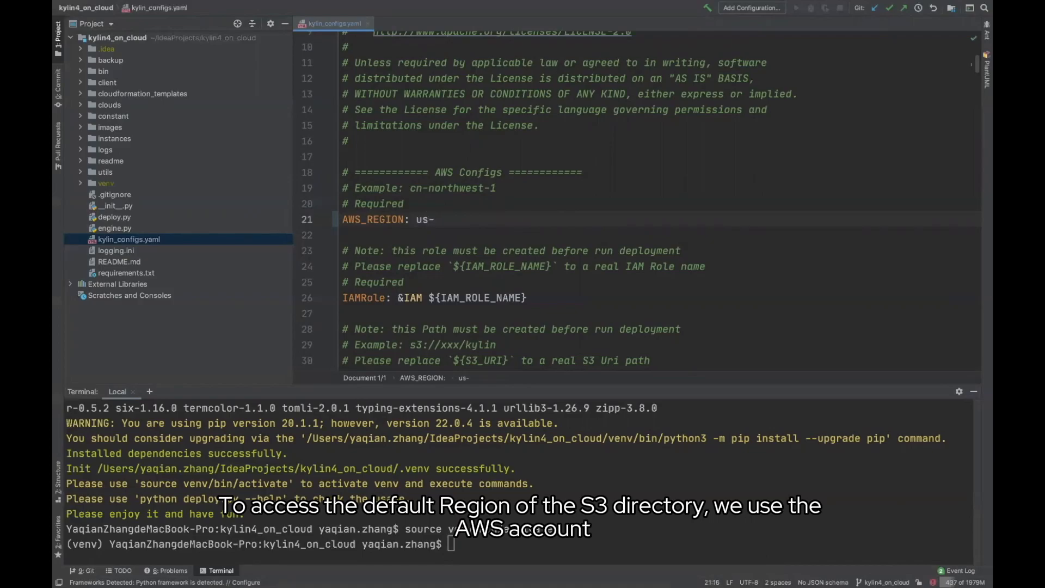
{"action": "type", "text": "-ea"}
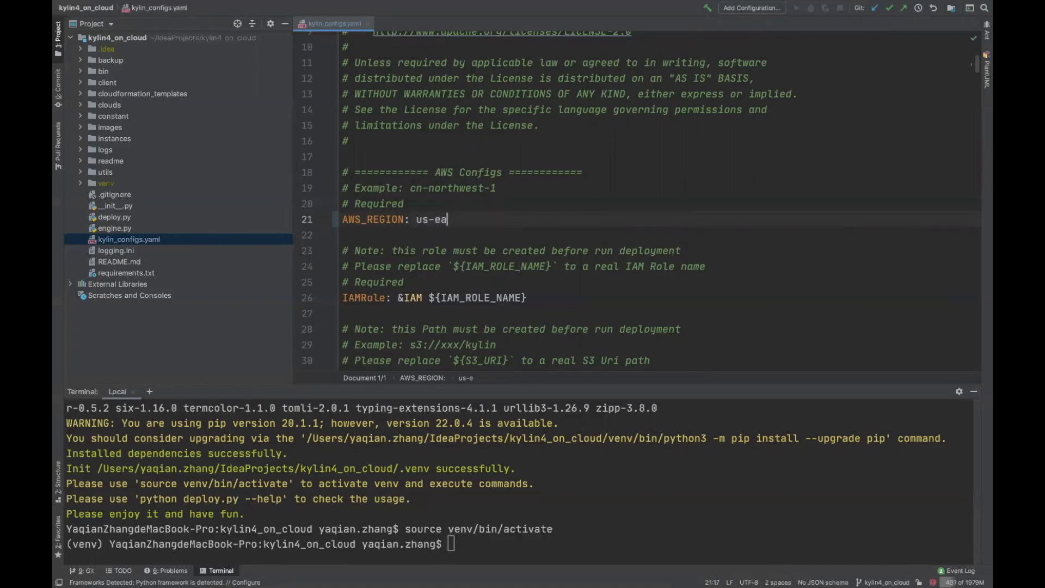
{"action": "type", "text": "st-1"}
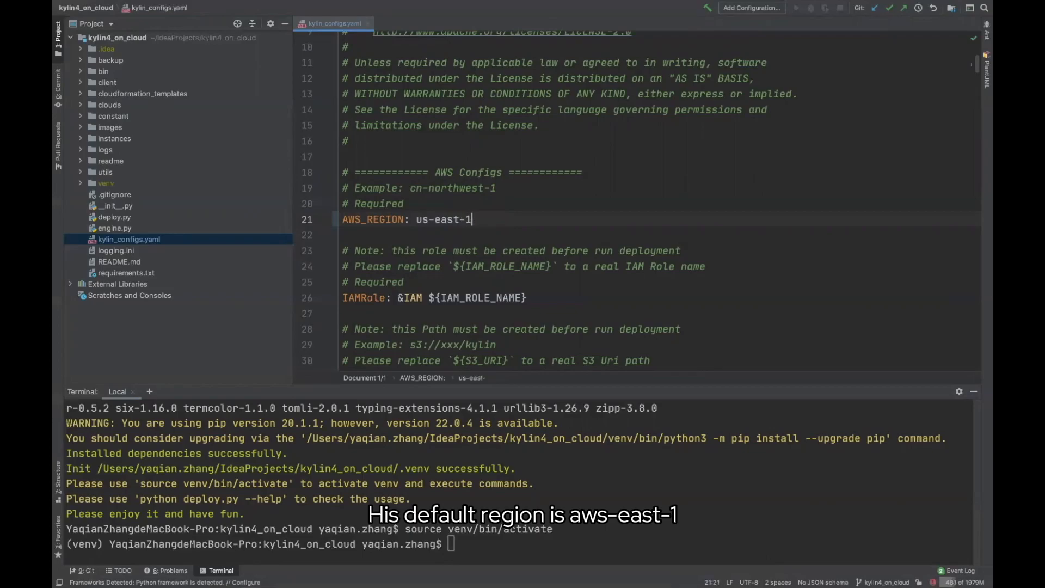
{"action": "scroll", "coordinate": [439, 253], "scroll_direction": "down", "scroll_amount": 2}
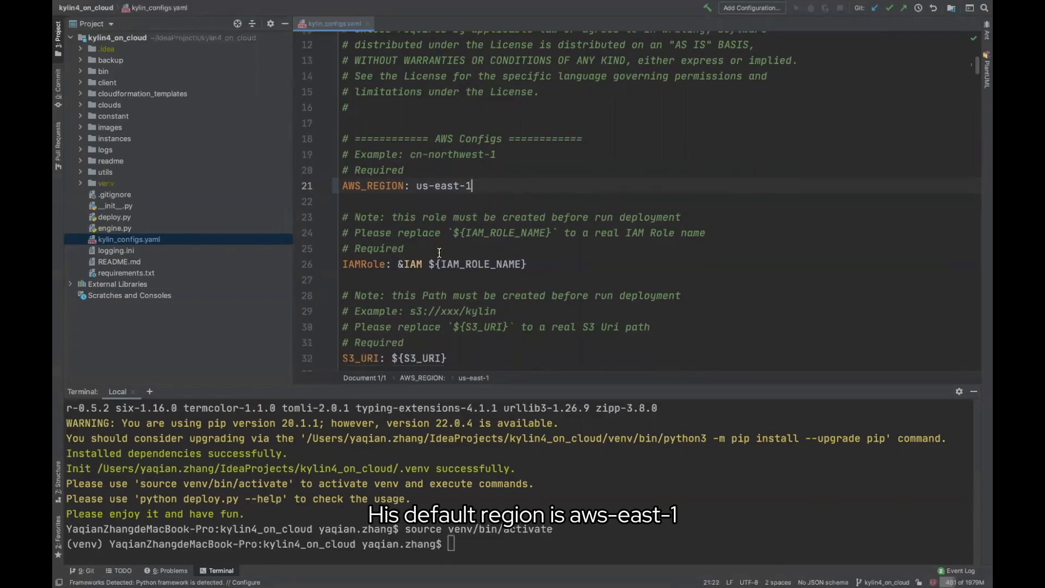
{"action": "scroll", "coordinate": [455, 264], "scroll_direction": "down", "scroll_amount": 2}
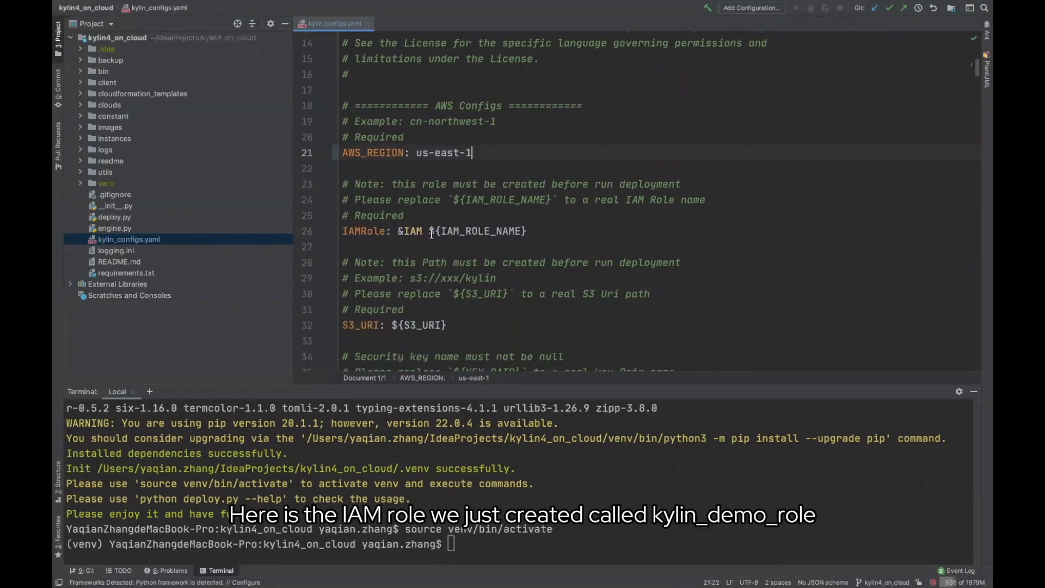
{"action": "left_click_drag", "start_coordinate": [428, 231], "coordinate": [531, 230]}
{"action": "type", "text": "kylin_"}
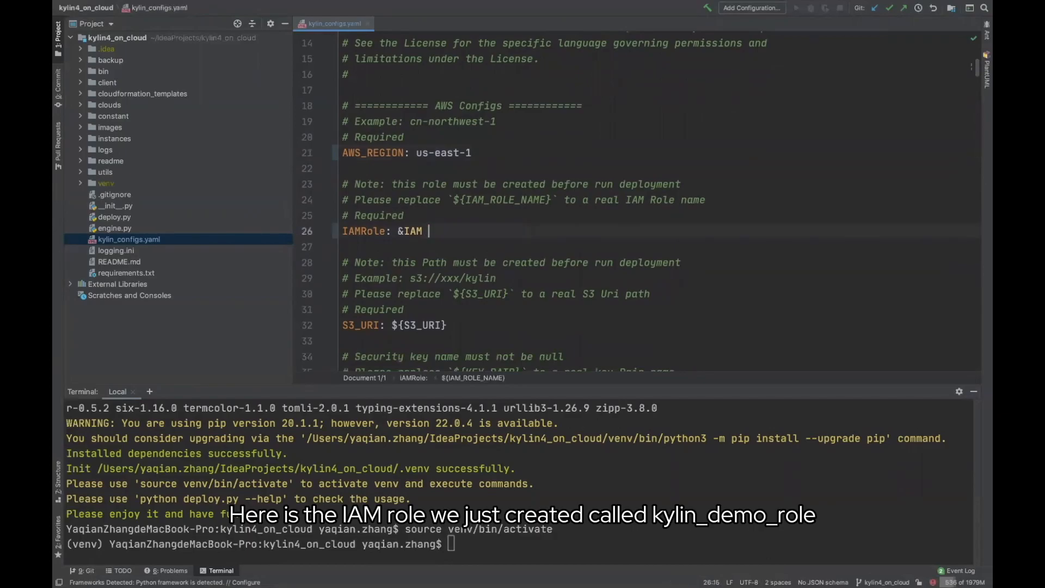
{"action": "type", "text": "demo_"}
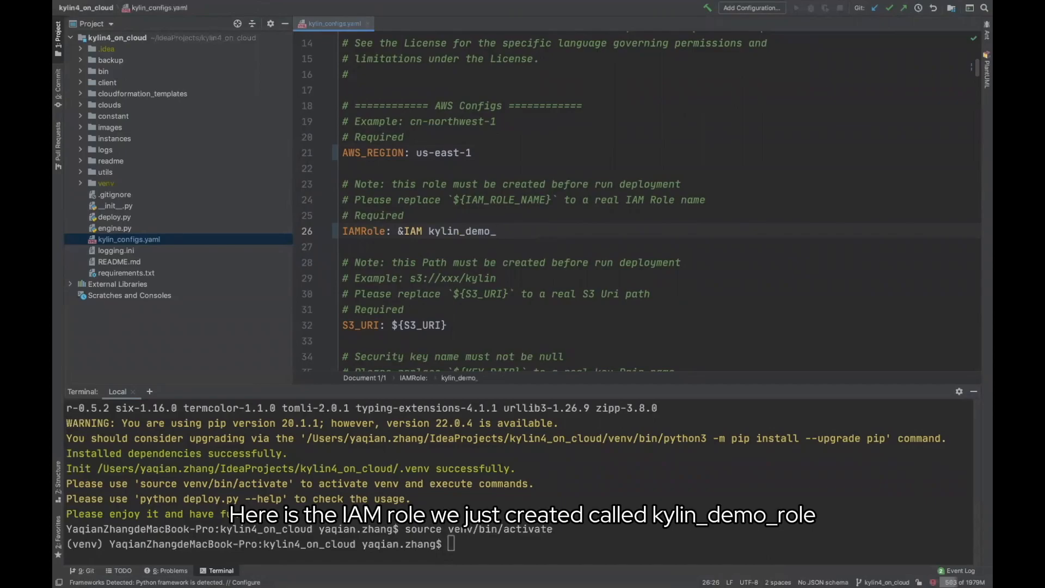
{"action": "type", "text": "role"}
Clear the ${S3_URI} placeholder and copy the kylin_demo_working folder's S3 URI from the S3 console
{"action": "scroll", "coordinate": [388, 272], "scroll_direction": "down", "scroll_amount": 3}
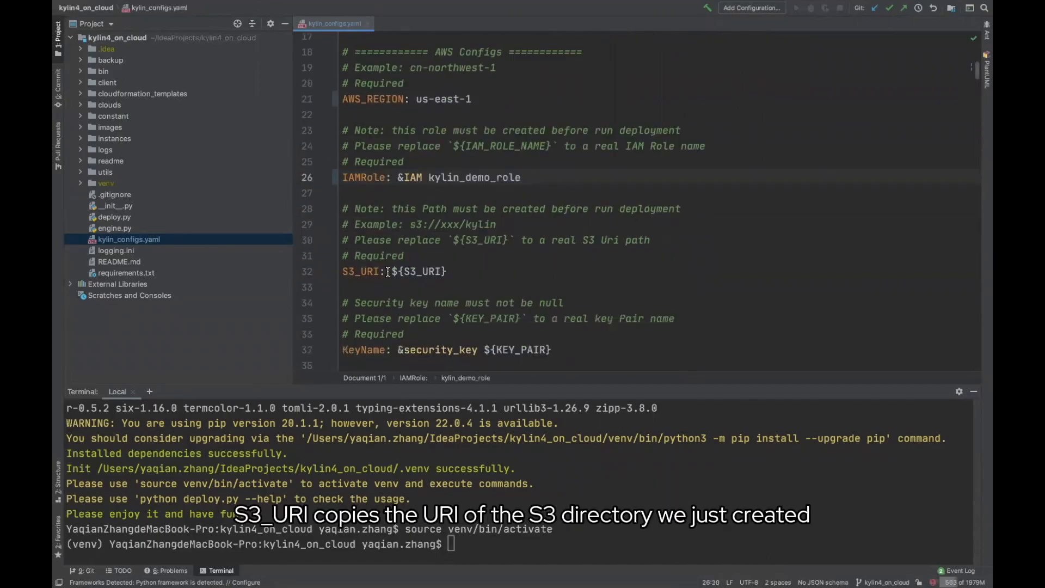
{"action": "left_click_drag", "start_coordinate": [388, 271], "coordinate": [447, 272]}
{"action": "key", "text": "BackSpace"}
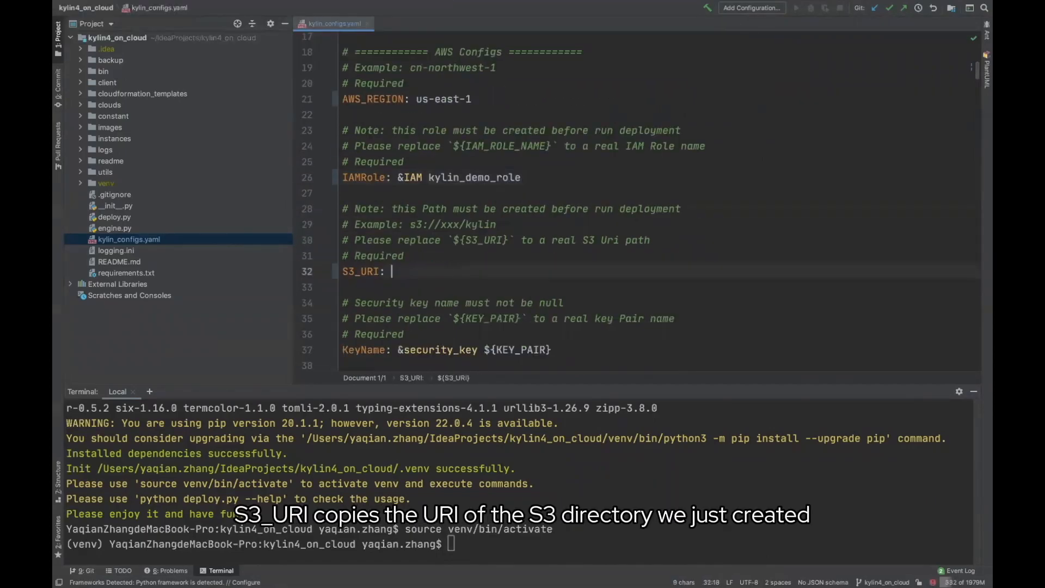
{"action": "left_click", "coordinate": [275, 569]}
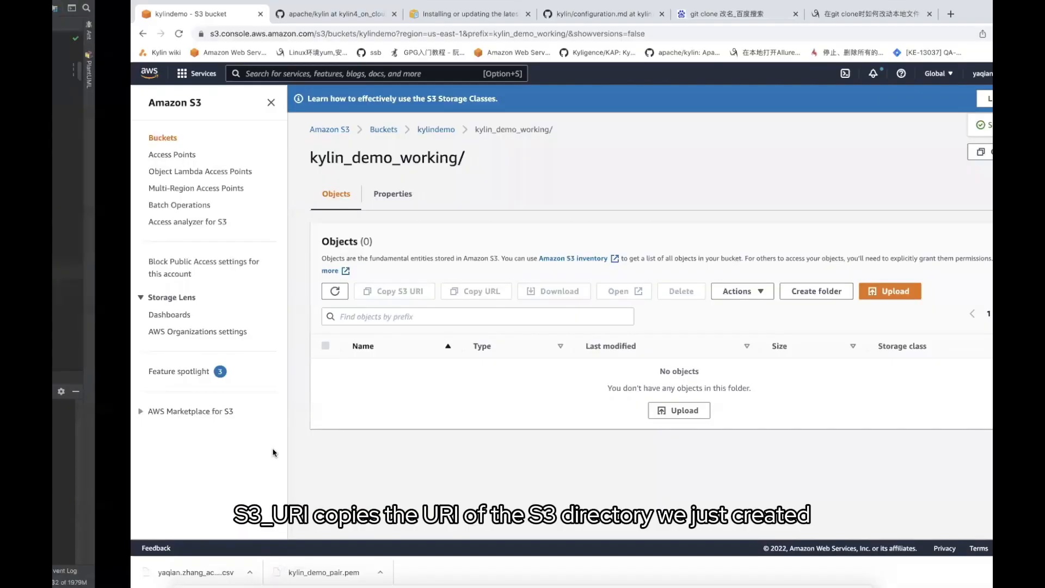
{"action": "left_click", "coordinate": [929, 152]}
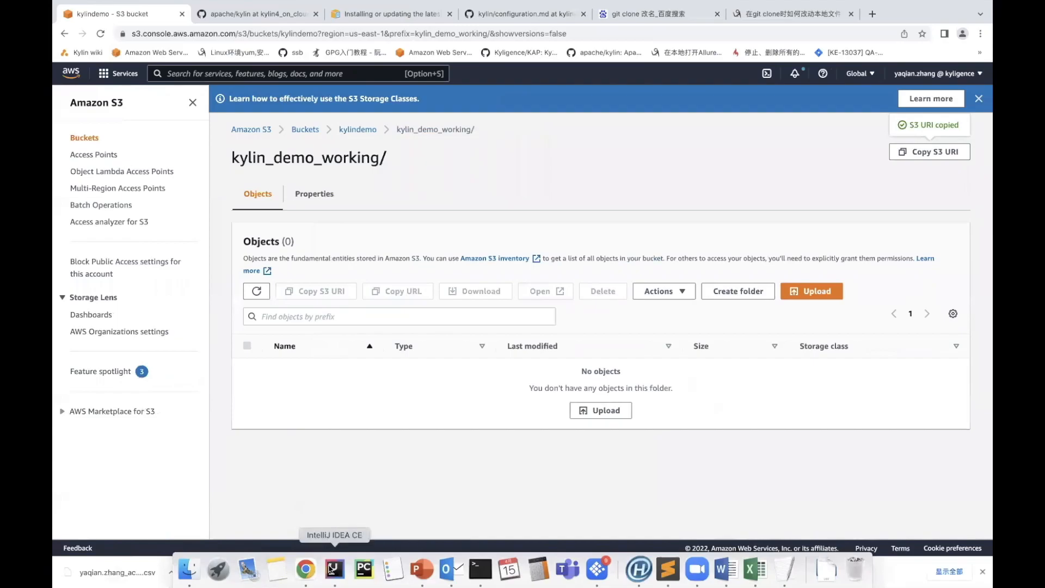
{"action": "left_click", "coordinate": [331, 569]}
Paste the copied S3 URI as S3_URI and set KeyName to kylin_demo_pair
{"action": "key", "text": "super+v"}
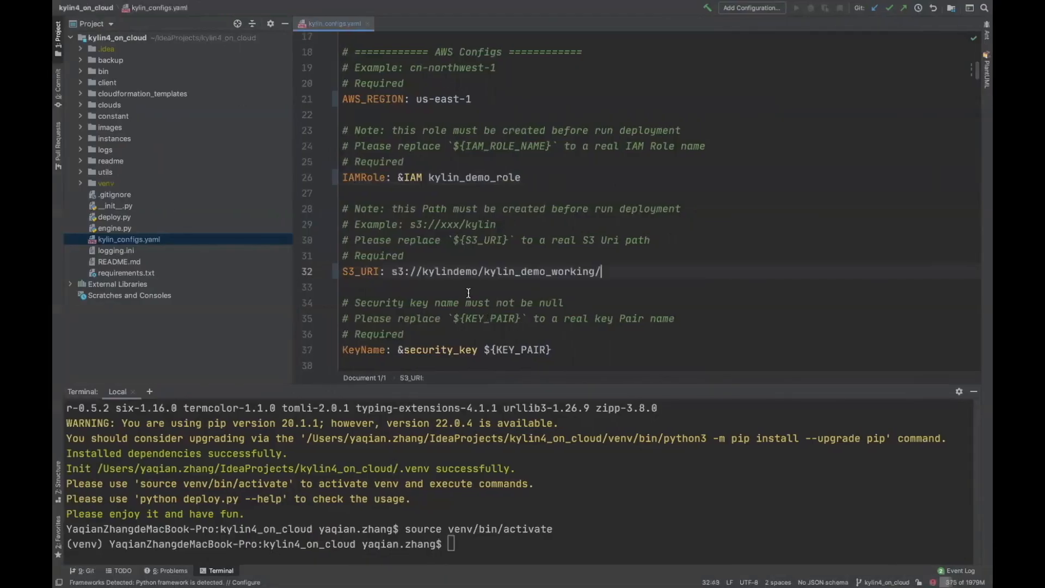
{"action": "scroll", "coordinate": [468, 293], "scroll_direction": "down", "scroll_amount": 4}
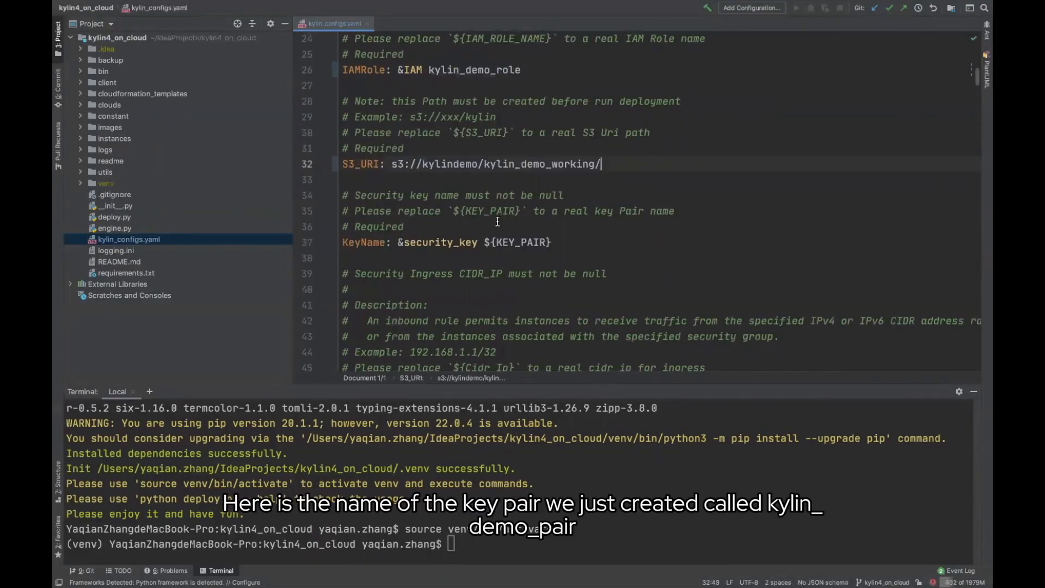
{"action": "left_click_drag", "start_coordinate": [484, 242], "coordinate": [565, 243]}
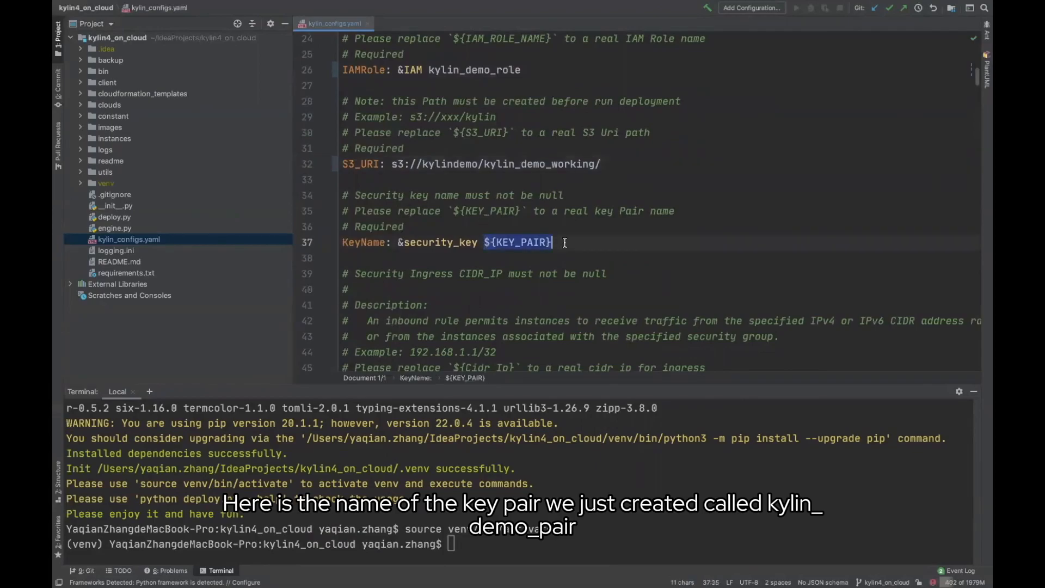
{"action": "key", "text": "BackSpace"}
{"action": "type", "text": "kylin"}
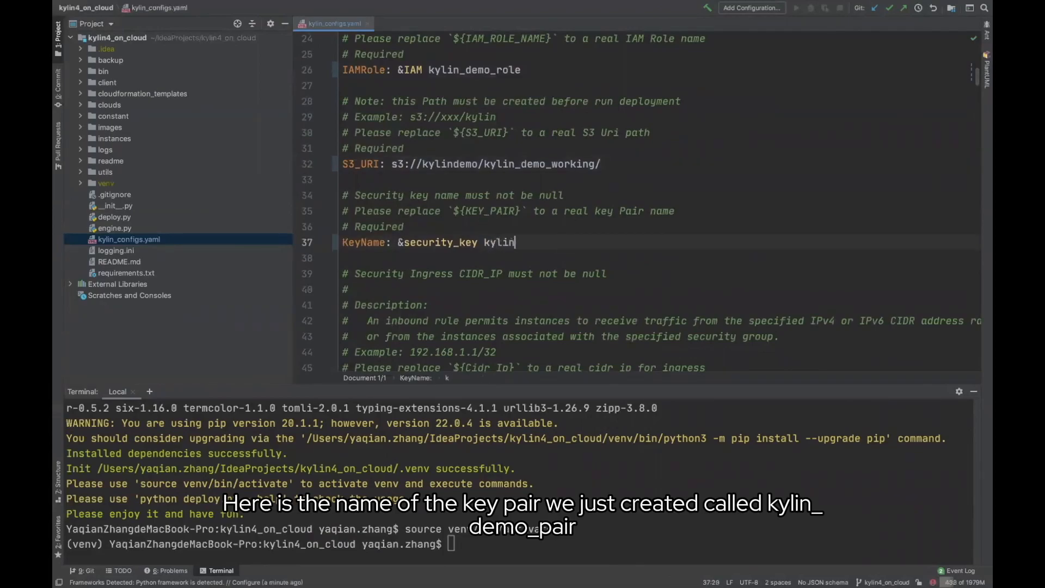
{"action": "type", "text": "_demo_pair"}
Set CIDR_IP to 192.168.1.1/32, copying the example range from the file
{"action": "scroll", "coordinate": [530, 254], "scroll_direction": "down", "scroll_amount": 5}
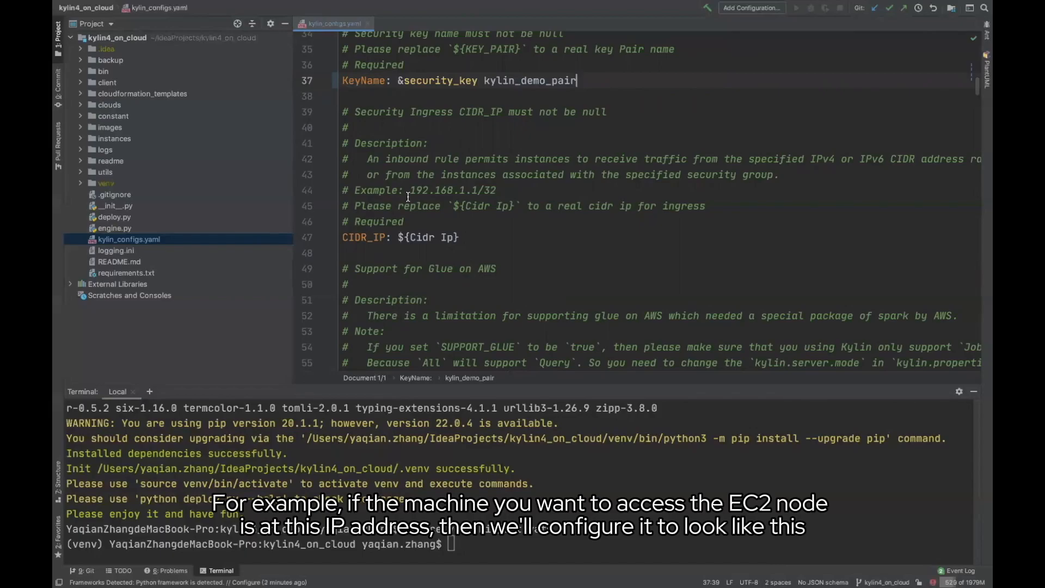
{"action": "left_click_drag", "start_coordinate": [408, 191], "coordinate": [500, 190]}
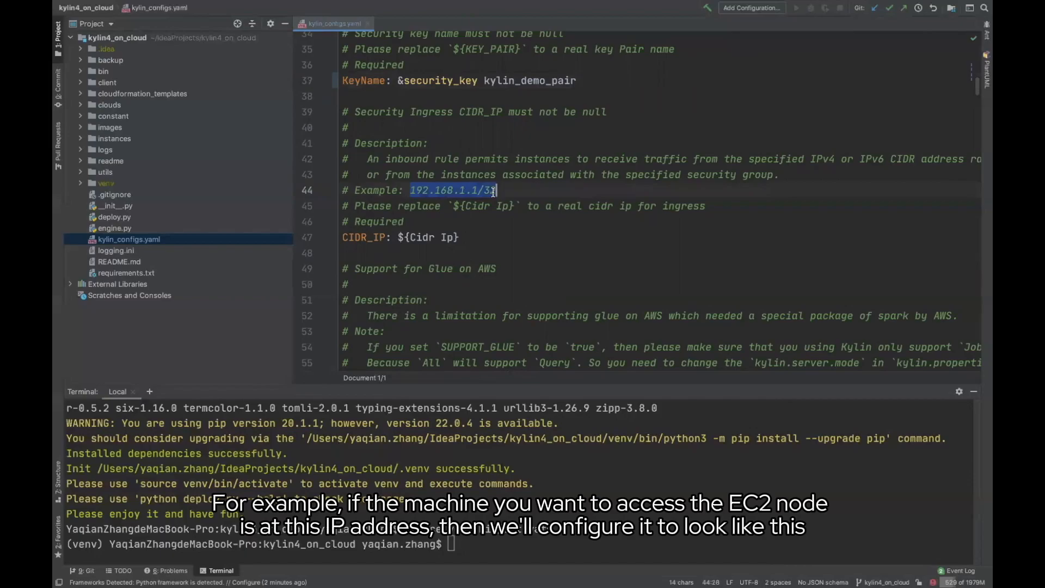
{"action": "left_click_drag", "start_coordinate": [397, 238], "coordinate": [459, 238]}
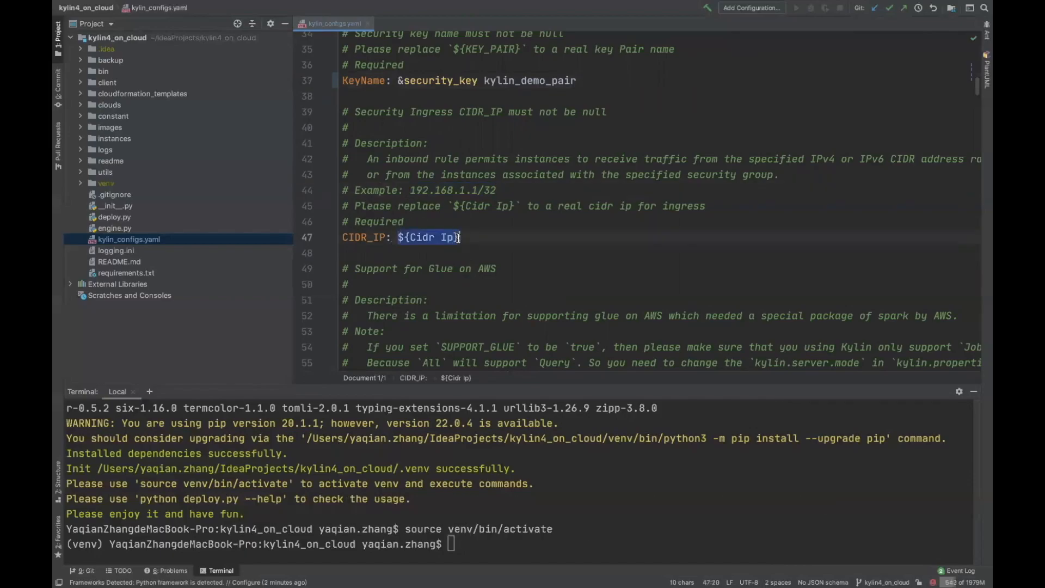
{"action": "key", "text": "BackSpace"}
{"action": "key", "text": "super+v"}
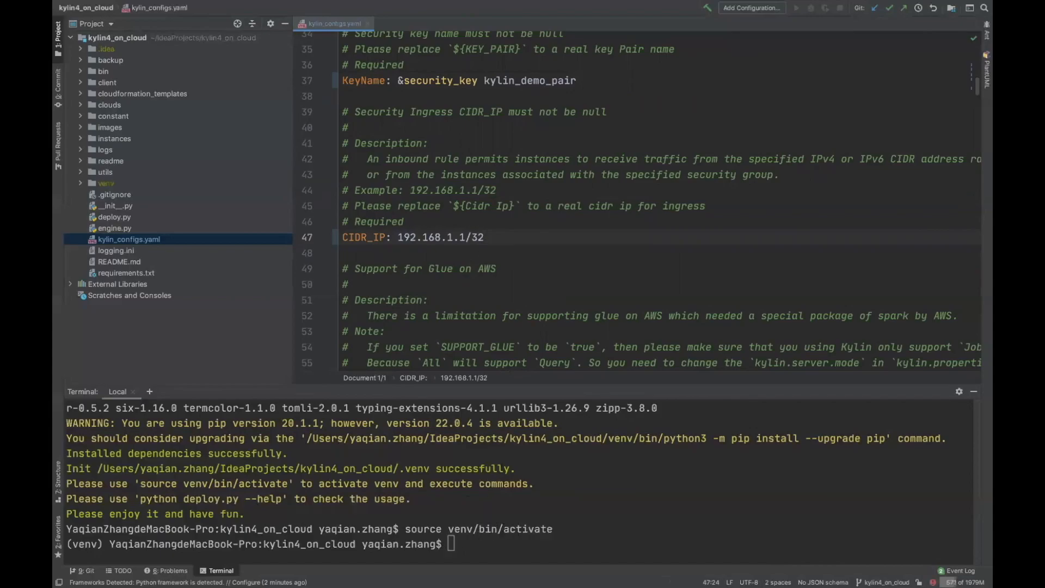
Advance the presentation to the Deploy Kylin Job Cluster slide, then return to the kylin4_on_cloud project
{"action": "mouse_move", "coordinate": [479, 586]}
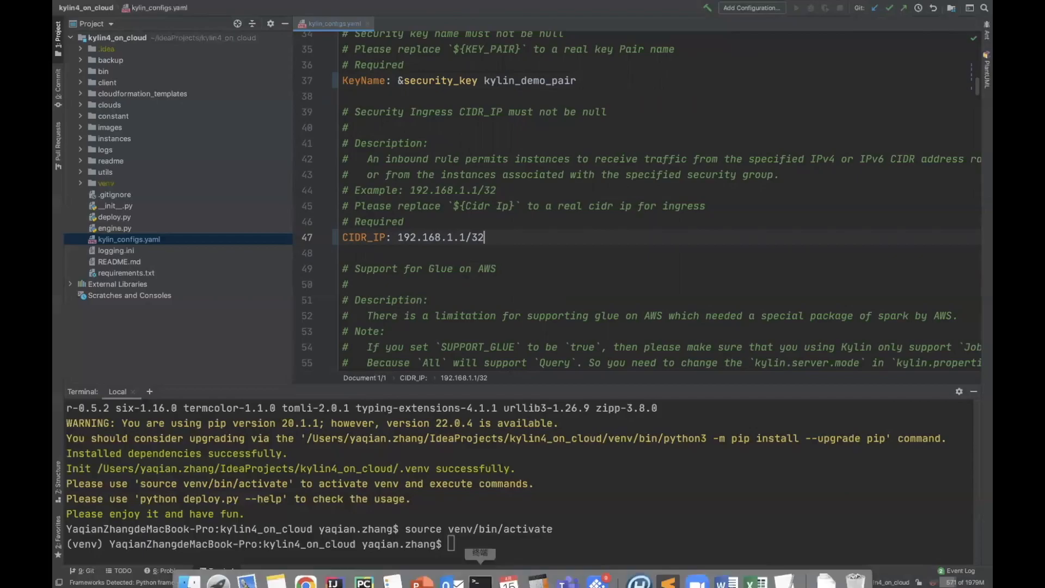
{"action": "left_click", "coordinate": [422, 569]}
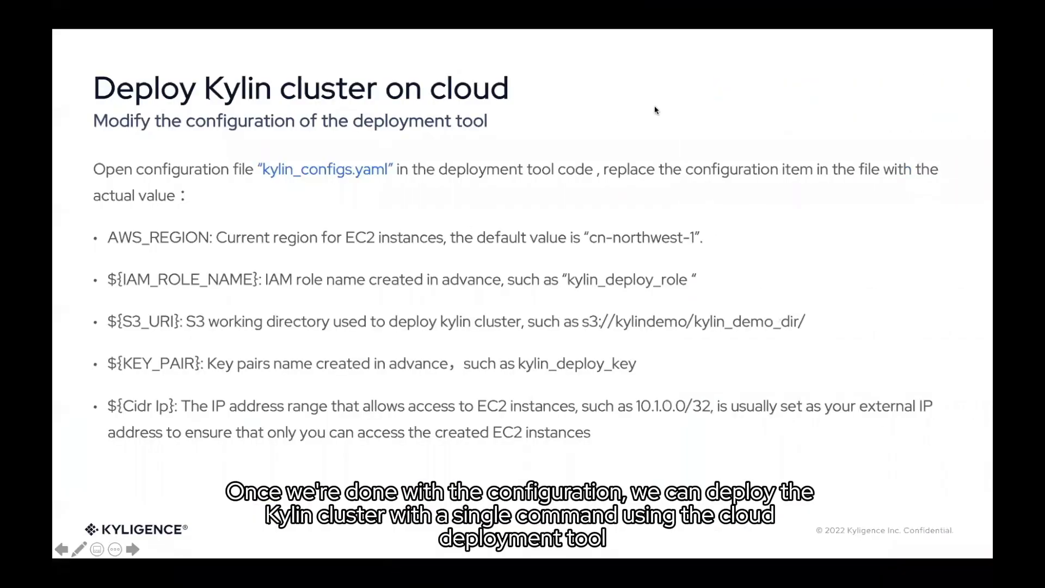
{"action": "key", "text": "Right"}
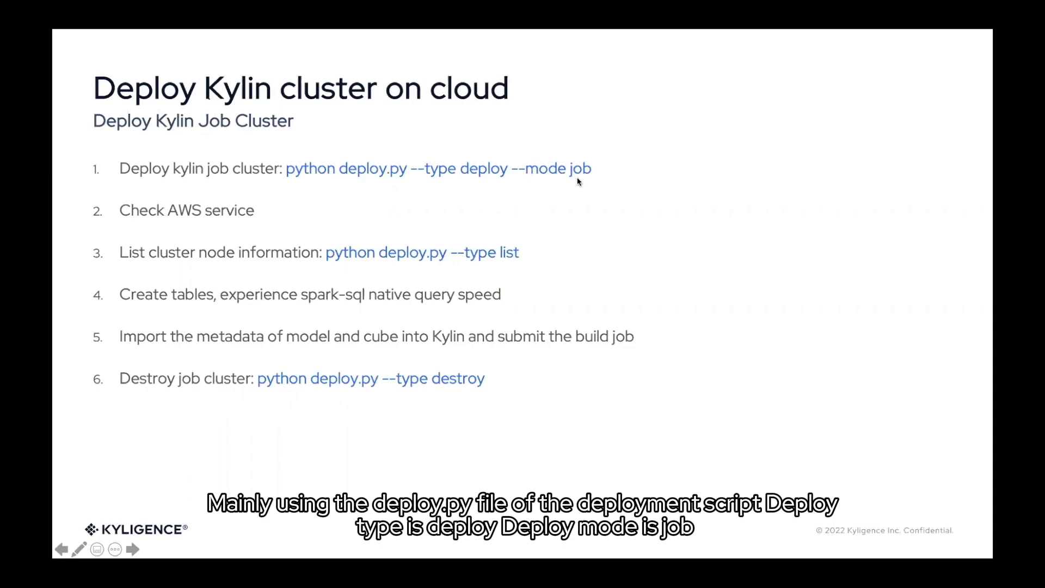
{"action": "mouse_move", "coordinate": [321, 586]}
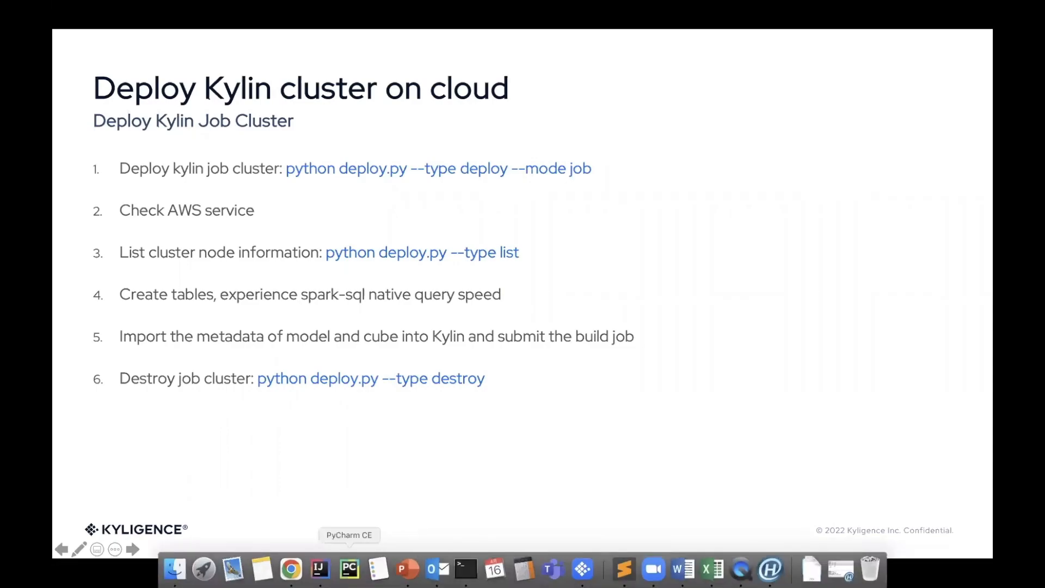
{"action": "left_click", "coordinate": [349, 568]}
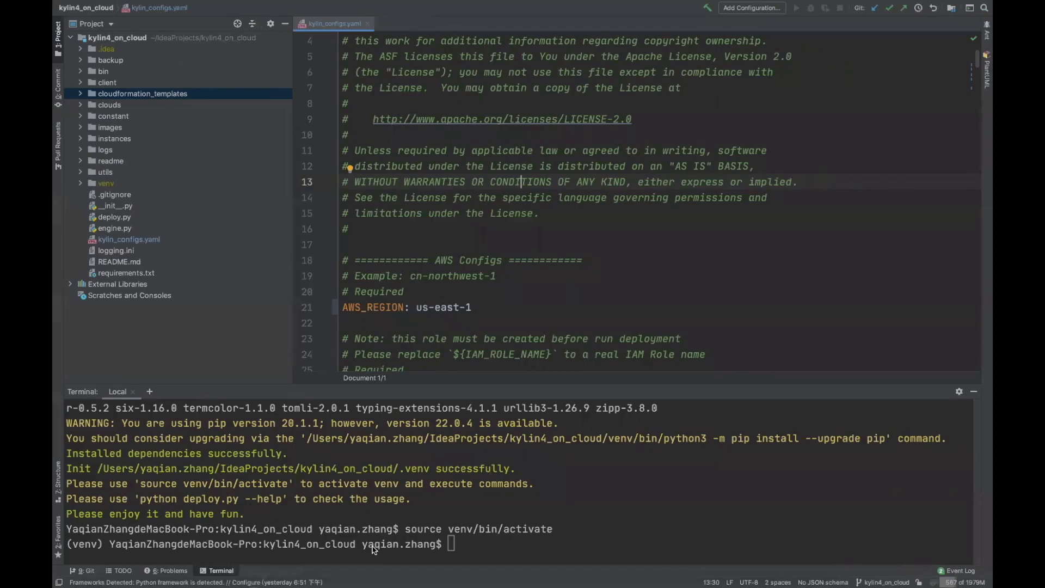
Run python deploy.py --type deploy --mode job in the PyCharm terminal
{"action": "left_click", "coordinate": [452, 545]}
{"action": "type", "text": "python d"}
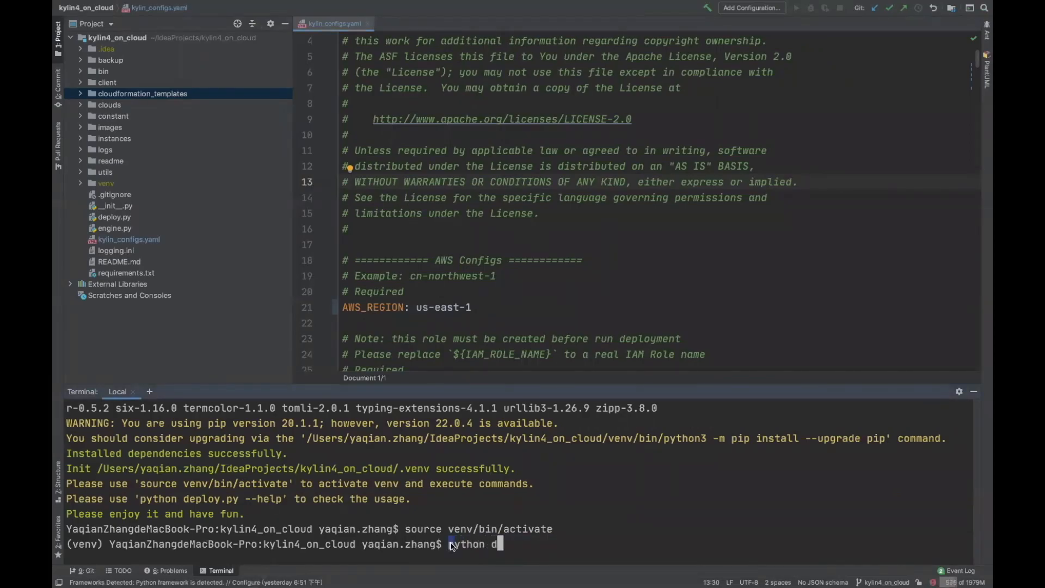
{"action": "type", "text": "eplo"}
{"action": "key", "text": "Tab"}
{"action": "type", "text": "--type de"}
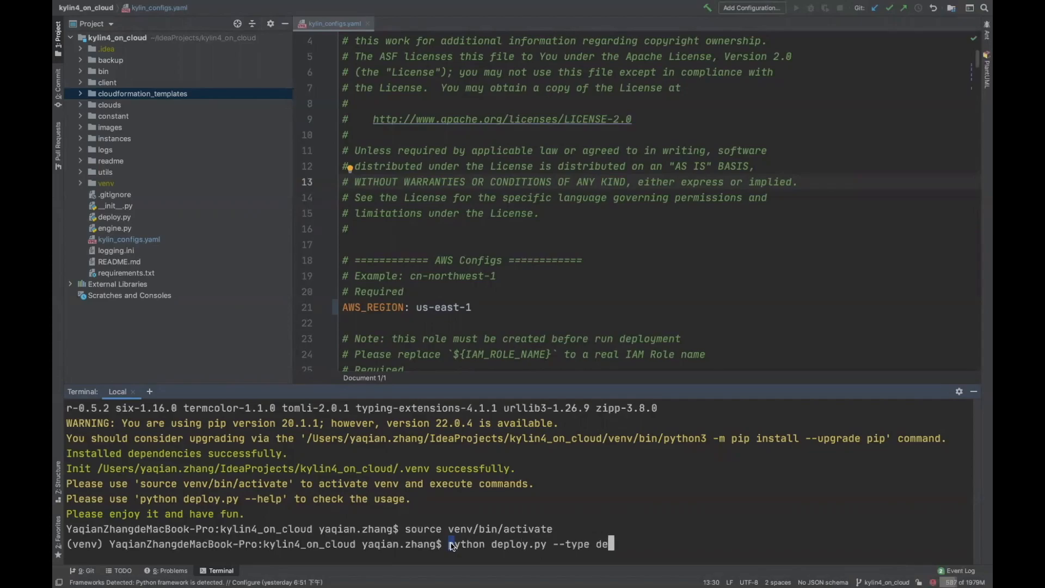
{"action": "type", "text": "ploy --mode job"}
{"action": "key", "text": "Return"}
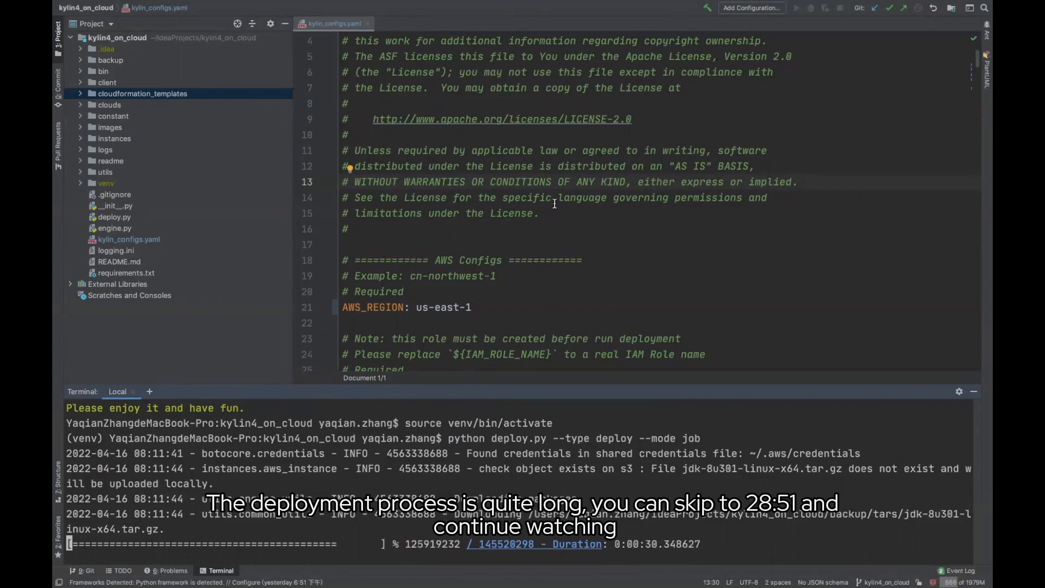
Scroll through the deploy.py terminal output while the Kylin packages upload to S3
{"action": "scroll", "coordinate": [474, 328], "scroll_direction": "down", "scroll_amount": 5}
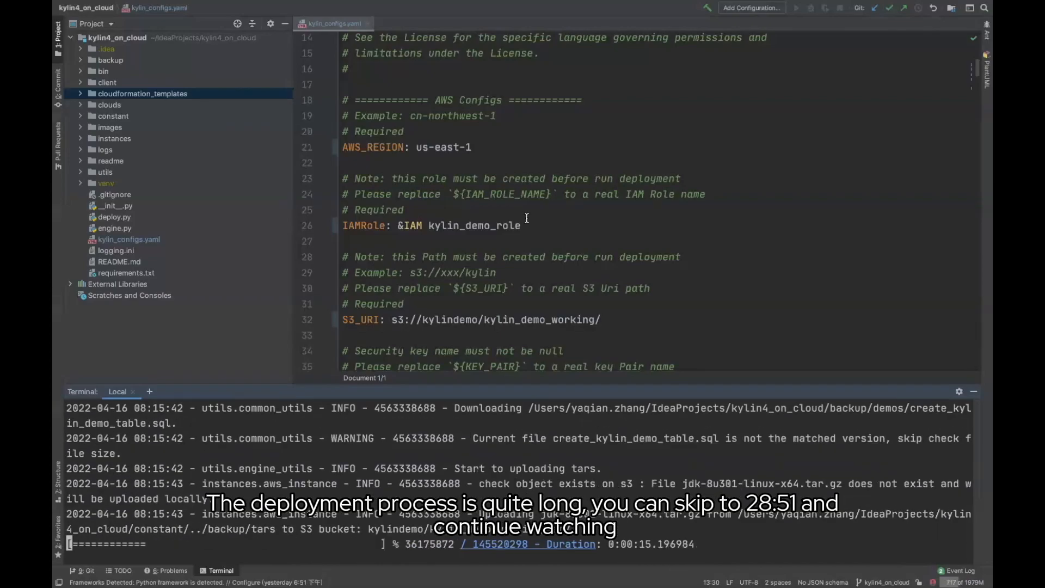
{"action": "scroll", "coordinate": [527, 218], "scroll_direction": "up", "scroll_amount": 1}
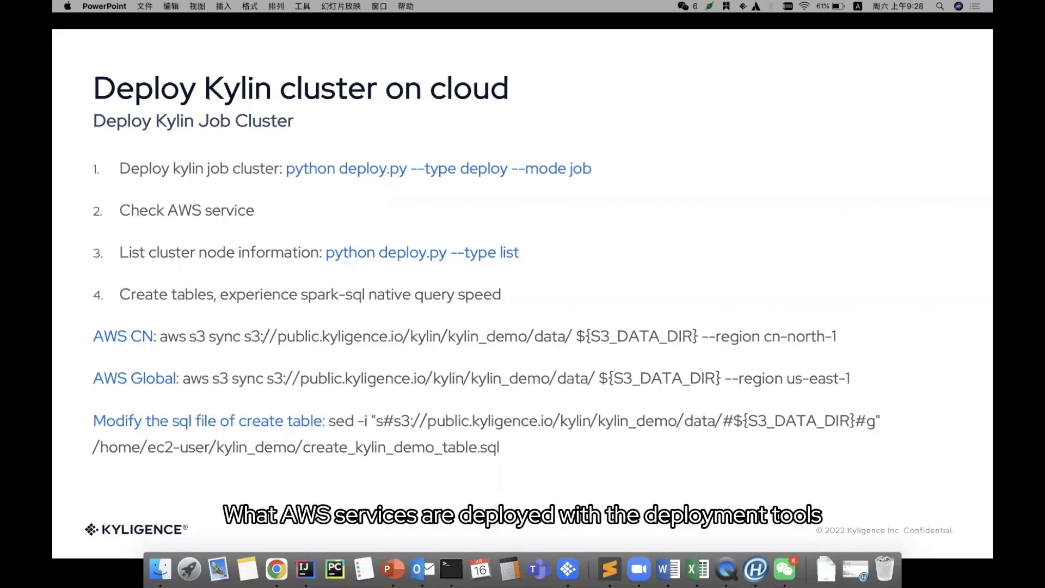
In the AWS console, search for and open the CloudFormation service
{"action": "left_click", "coordinate": [272, 570]}
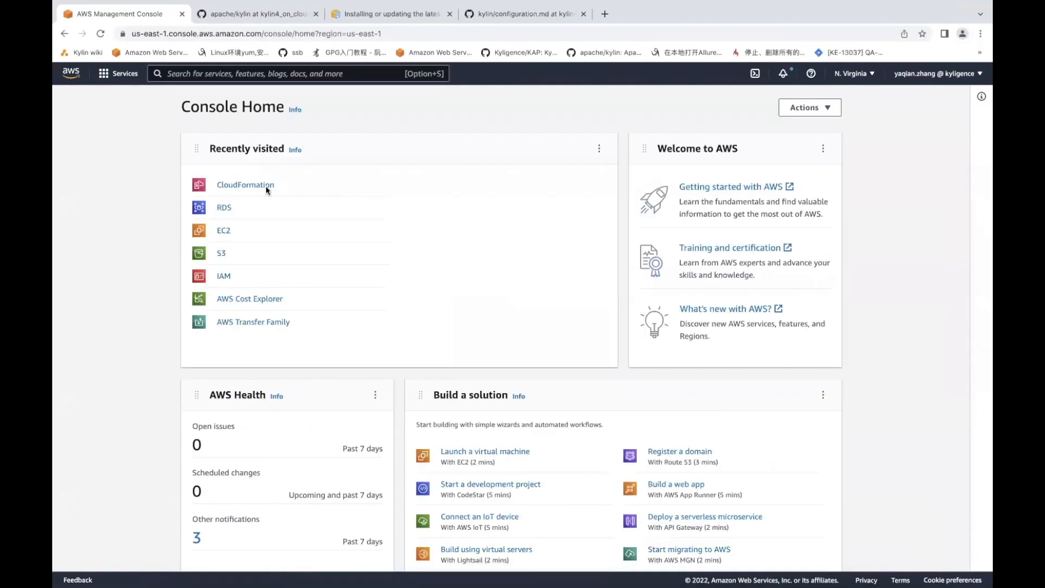
{"action": "left_click", "coordinate": [205, 74]}
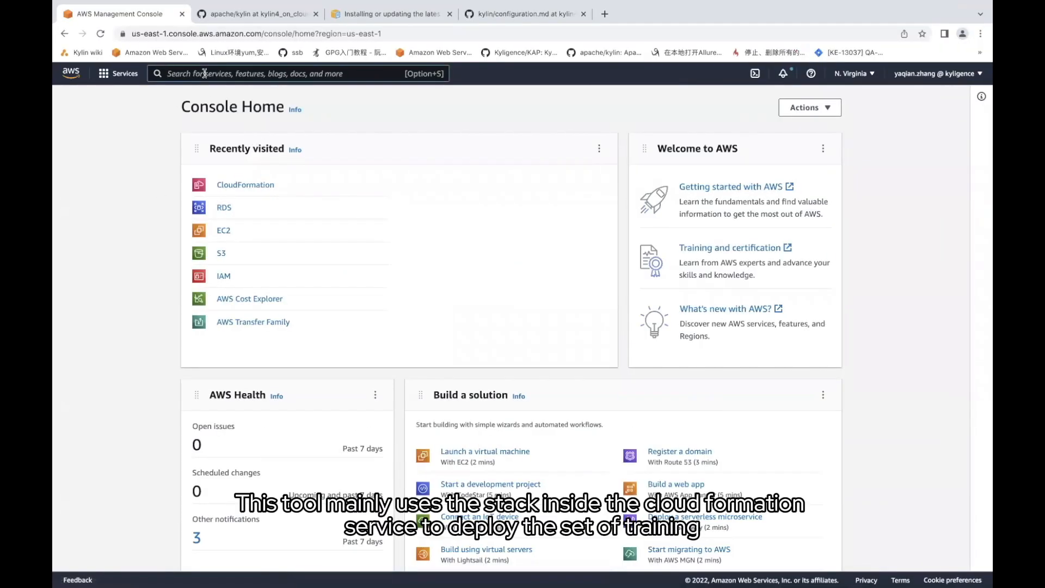
{"action": "type", "text": "cloud"}
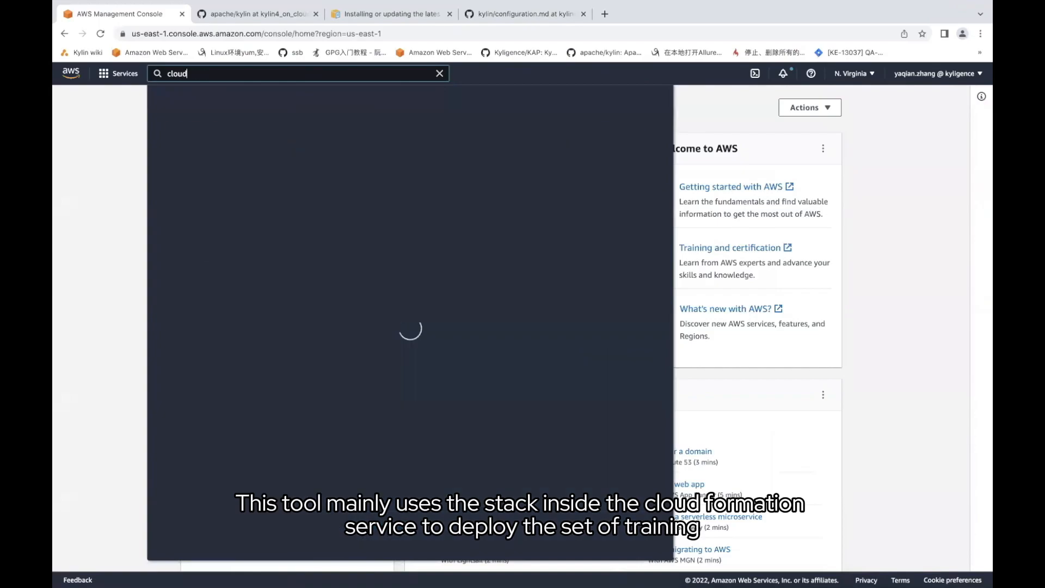
{"action": "type", "text": "fora"}
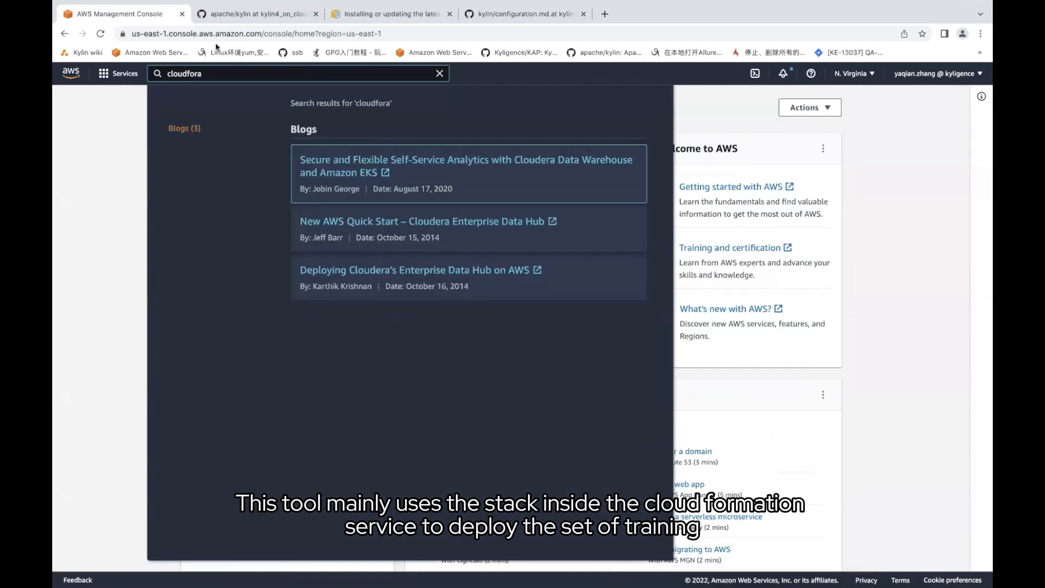
{"action": "key", "text": "BackSpace"}
{"action": "key", "text": "BackSpace"}
{"action": "type", "text": "rmation"}
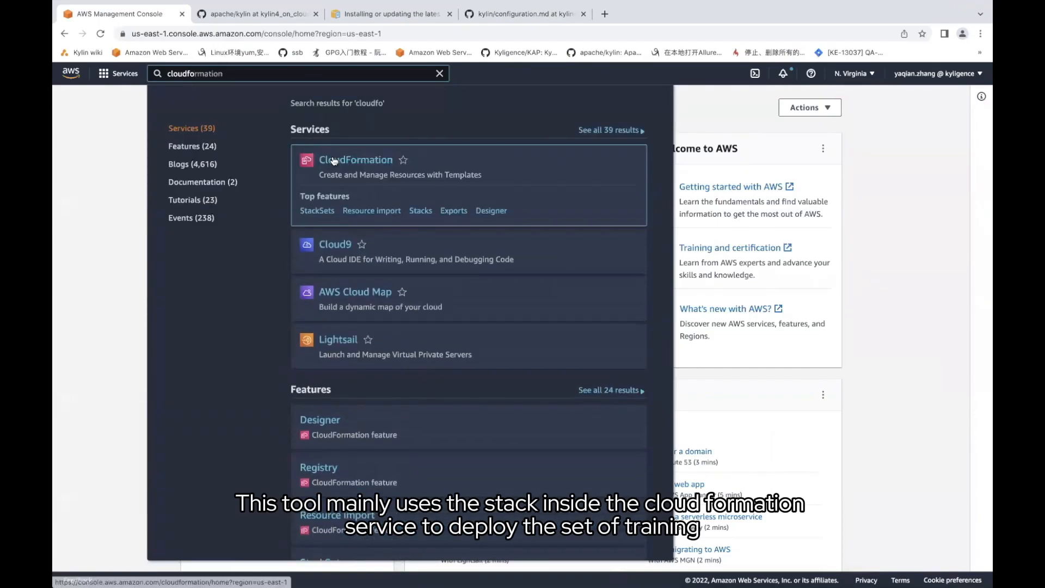
{"action": "left_click", "coordinate": [334, 161]}
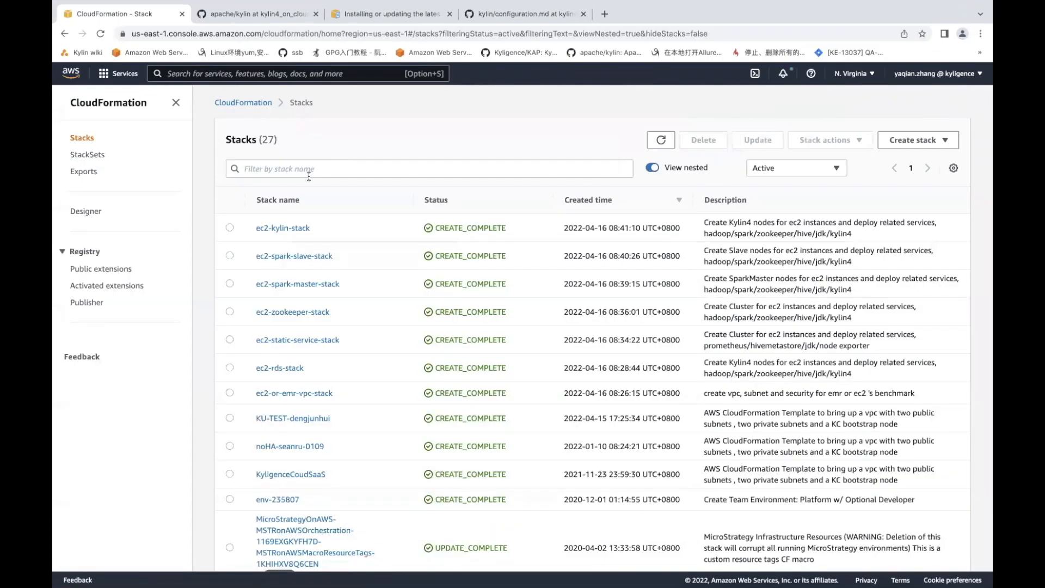
Filter the stacks by 'ec2-' to confirm all seven are CREATE_COMPLETE, then return to the IDE
{"action": "left_click", "coordinate": [251, 168]}
{"action": "type", "text": "ec2-"}
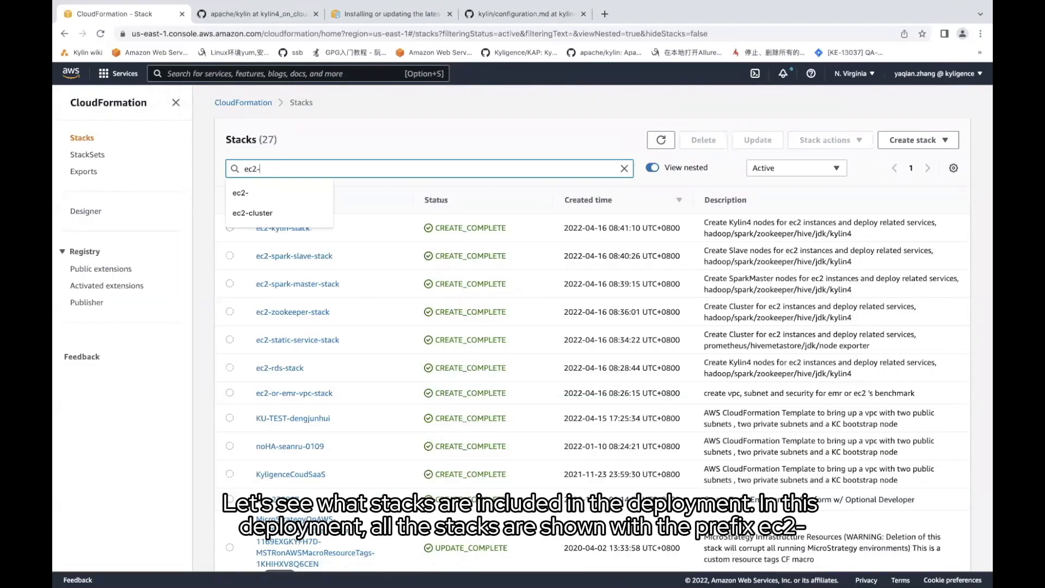
{"action": "key", "text": "Return"}
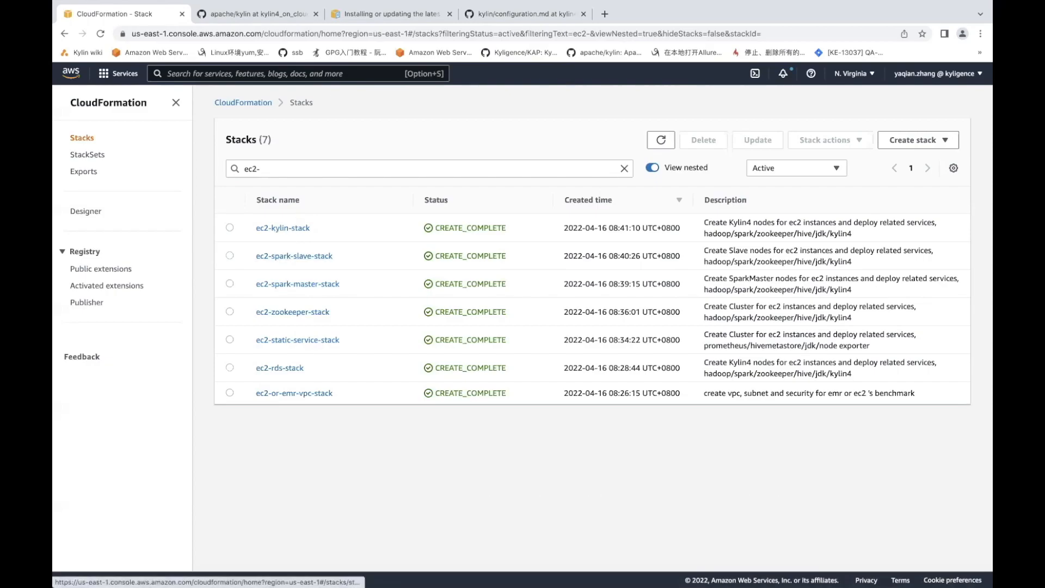
{"action": "left_click", "coordinate": [305, 569]}
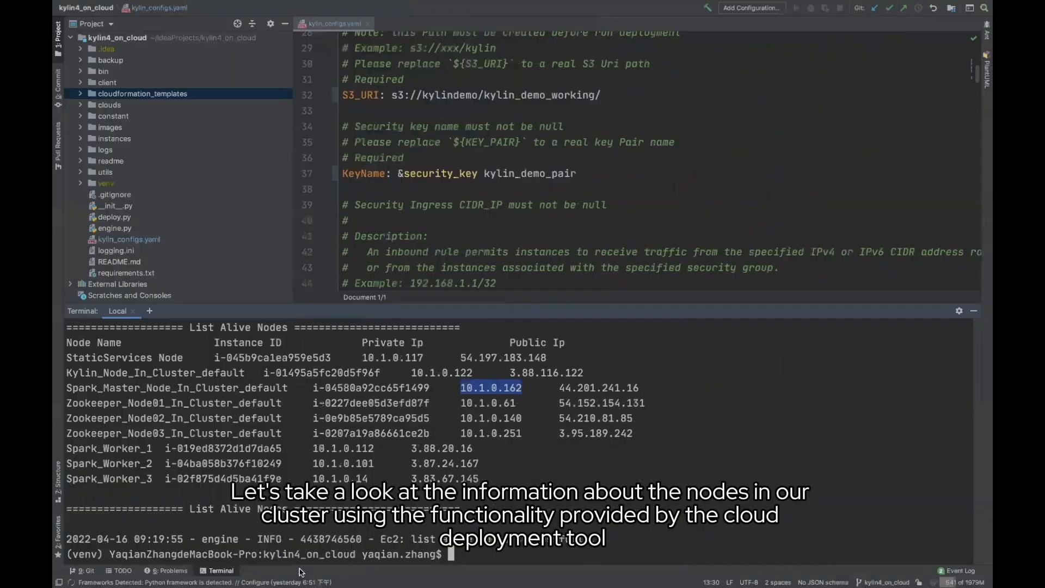
Run 'python deploy.py --type list' and select the Kylin node's public IP 3.88.116.122
{"action": "left_click", "coordinate": [458, 555]}
{"action": "key", "text": "Return"}
{"action": "key", "text": "Return"}
{"action": "key", "text": "Return"}
{"action": "key", "text": "Return"}
{"action": "key", "text": "Return"}
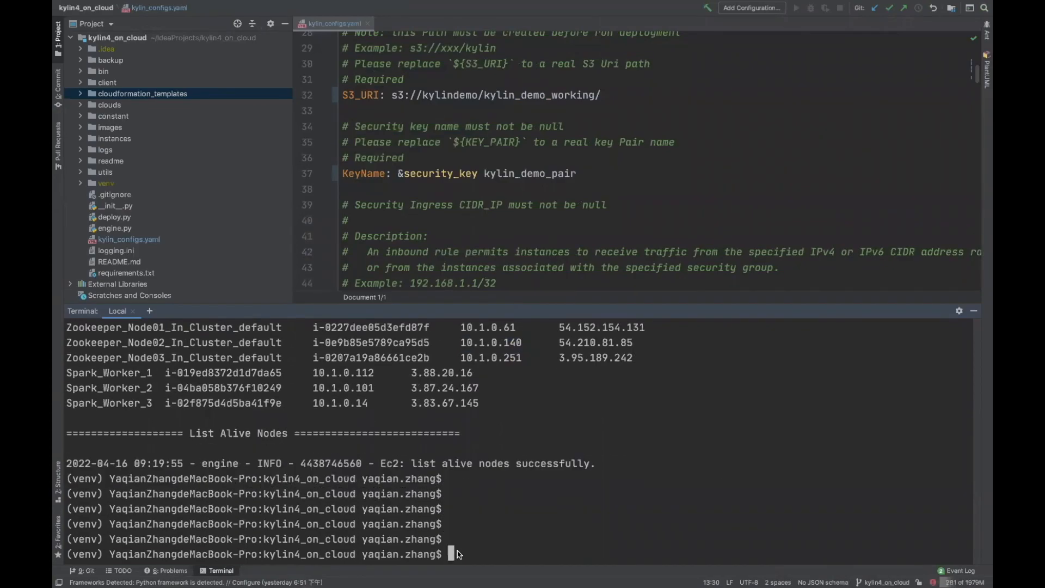
{"action": "type", "text": "python "}
{"action": "type", "text": "-"}
{"action": "key", "text": "BackSpace"}
{"action": "key", "text": "BackSpace"}
{"action": "type", "text": "de"}
{"action": "key", "text": "BackSpace"}
{"action": "key", "text": "BackSpace"}
{"action": "type", "text": "deploy.py --ty"}
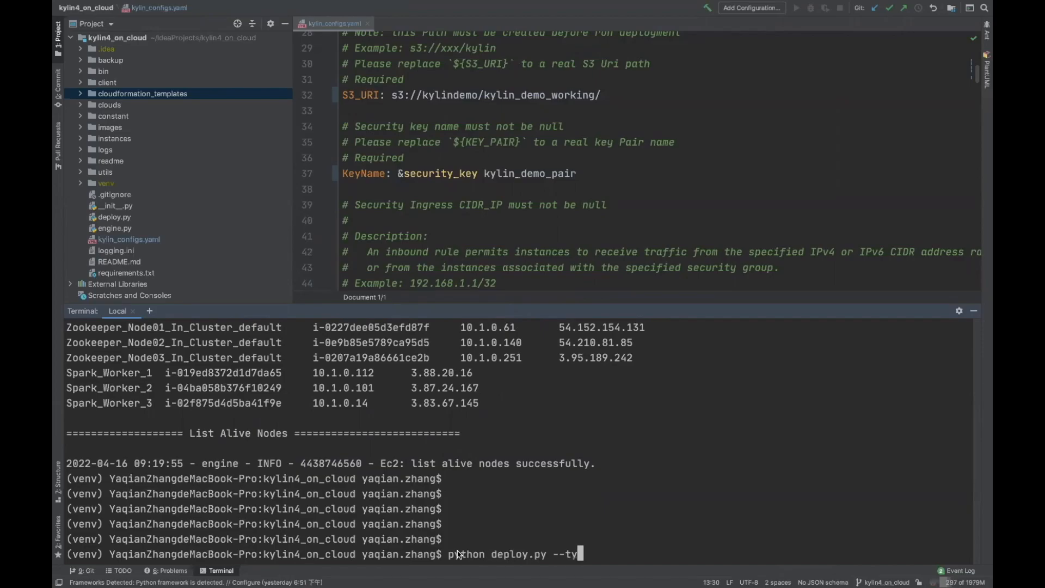
{"action": "type", "text": "pe list"}
{"action": "key", "text": "Return"}
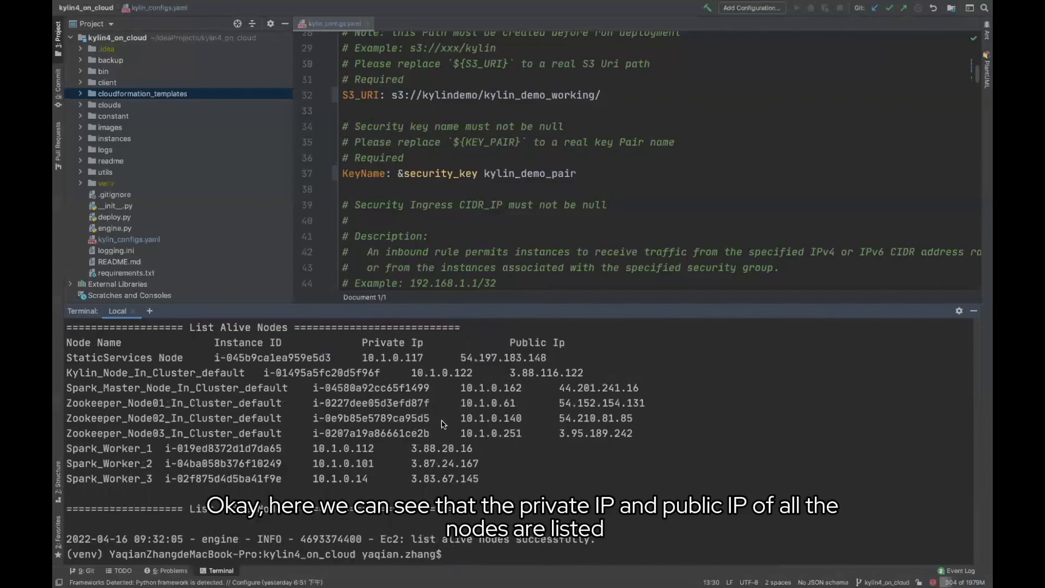
{"action": "scroll", "coordinate": [444, 418], "scroll_direction": "up", "scroll_amount": 3}
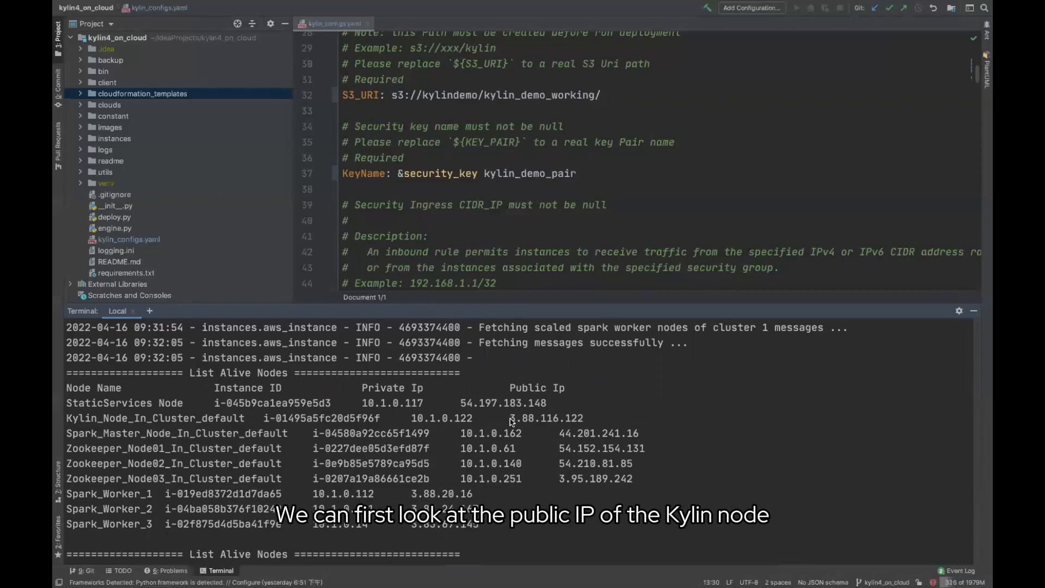
{"action": "left_click_drag", "start_coordinate": [511, 418], "coordinate": [583, 422]}
{"action": "key", "text": "super+c"}
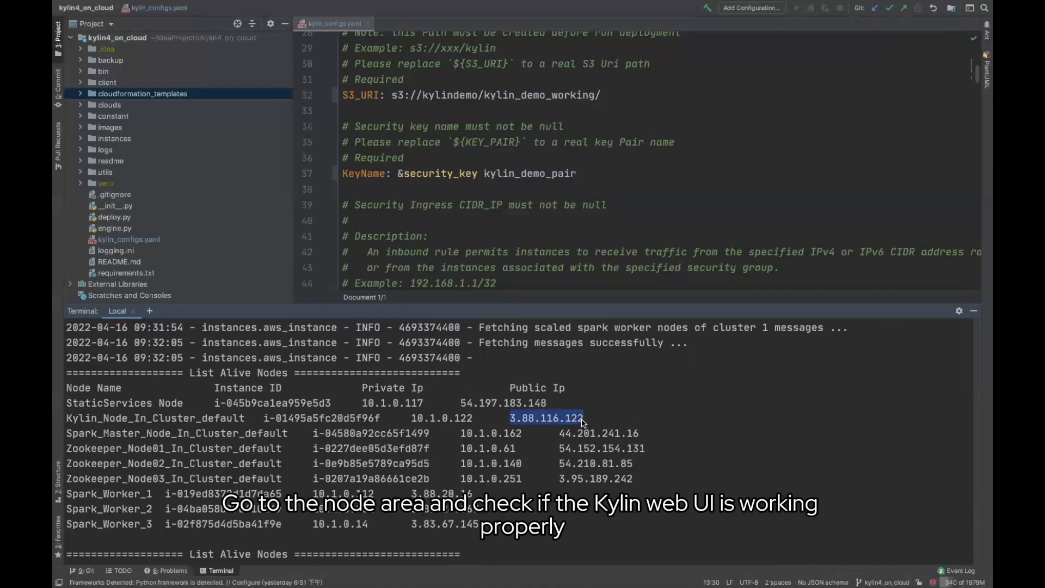
Load 3.88.116.122:7070/kylin/ in a new Chrome tab
{"action": "mouse_move", "coordinate": [218, 569]}
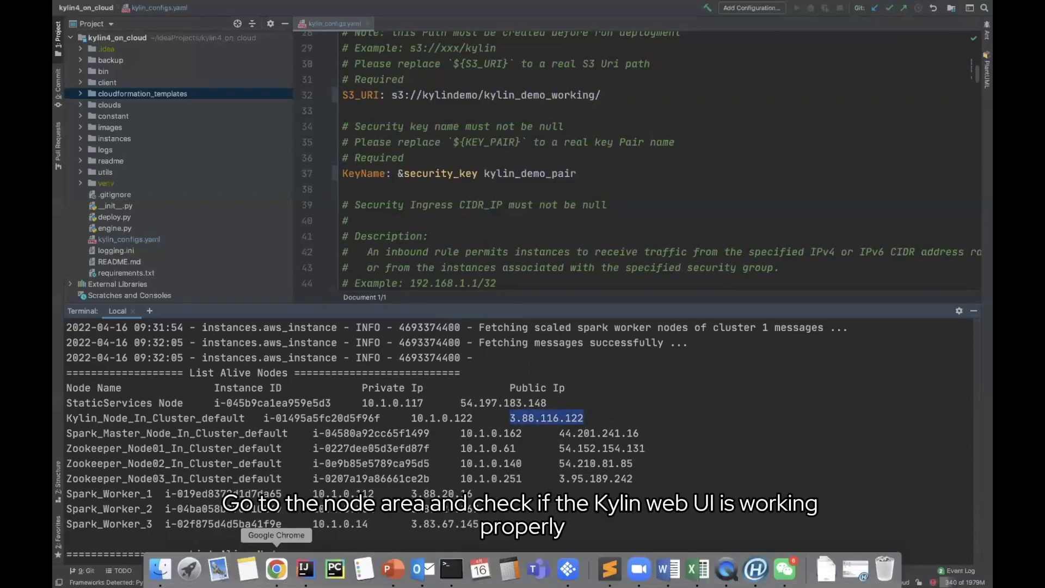
{"action": "left_click", "coordinate": [277, 569]}
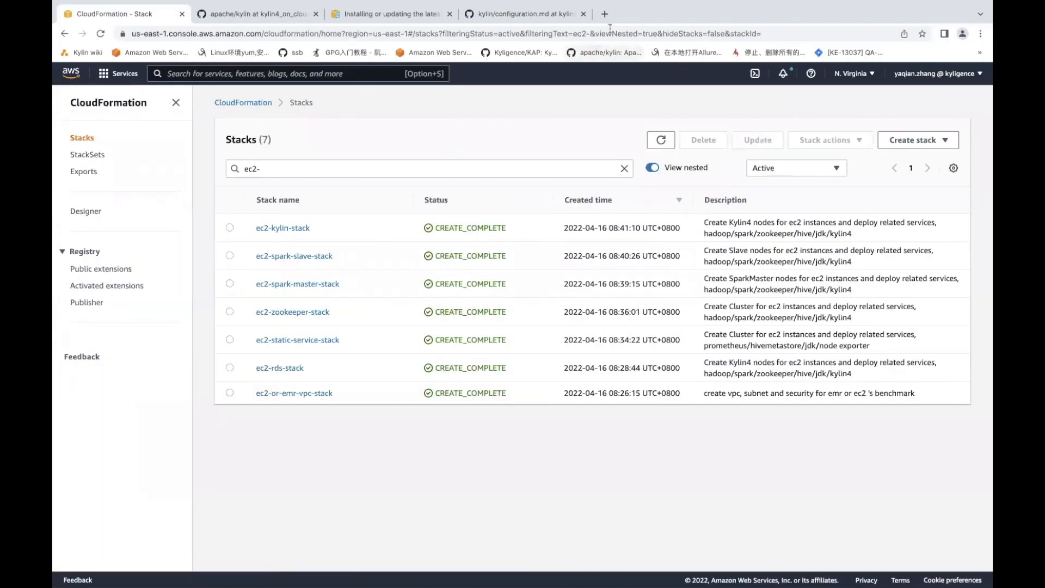
{"action": "left_click", "coordinate": [604, 13]}
{"action": "key", "text": "super+v"}
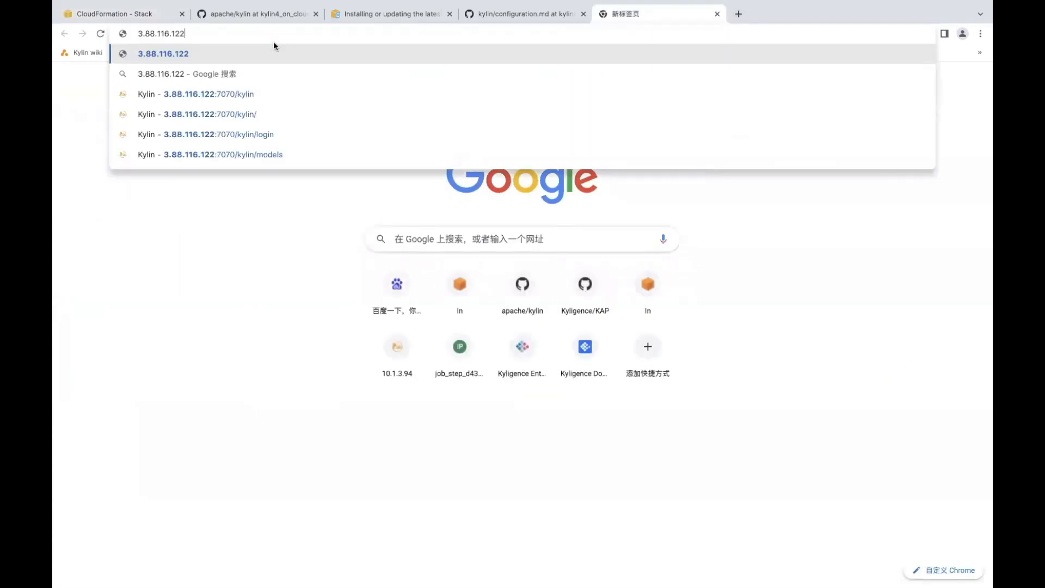
{"action": "type", "text": ":7070/kylin/"}
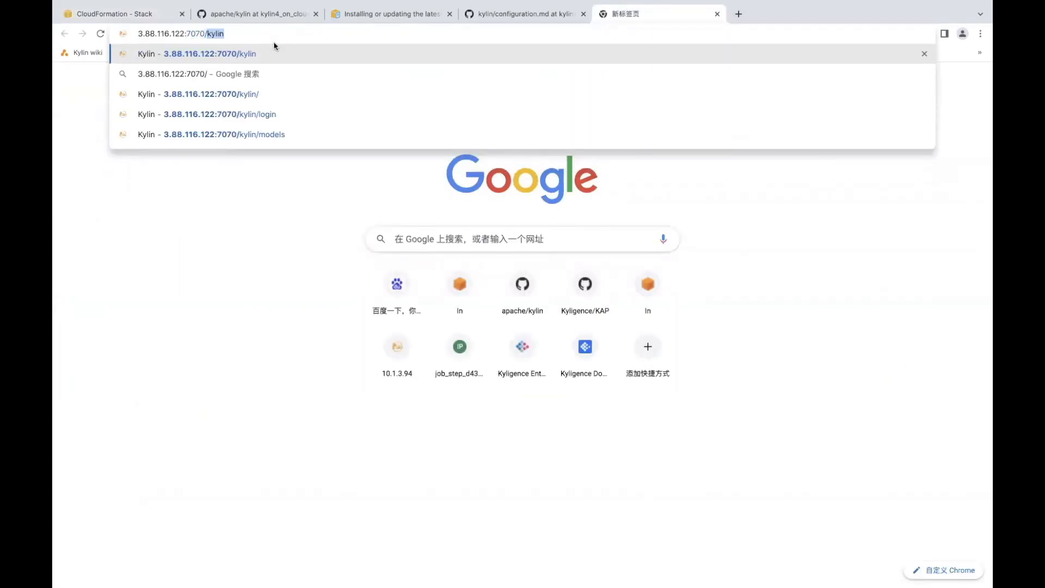
{"action": "key", "text": "Return"}
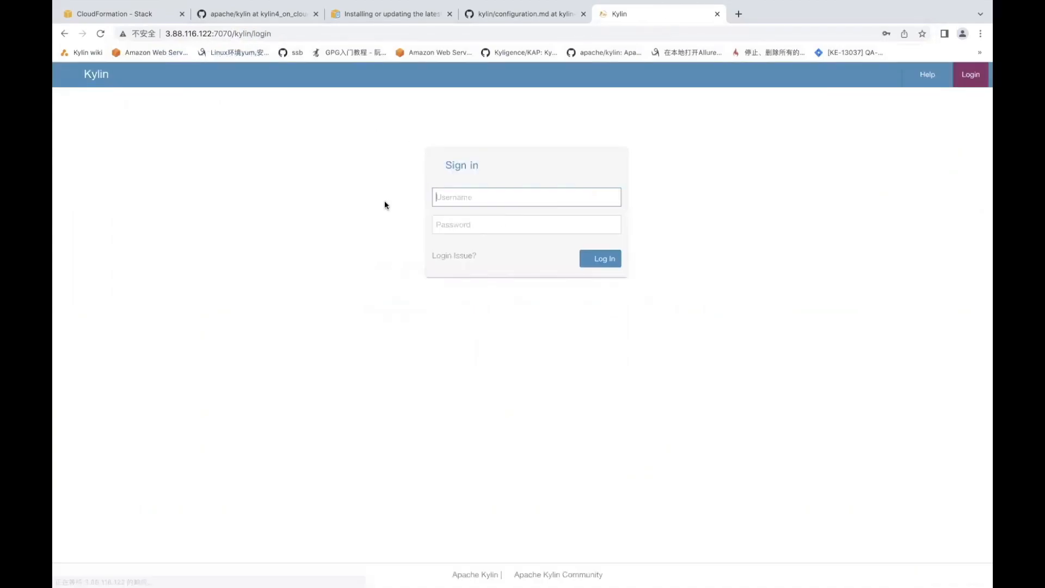
Sign in to Kylin with the default admin username and password
{"action": "left_click", "coordinate": [445, 195]}
{"action": "type", "text": "ADMIN"}
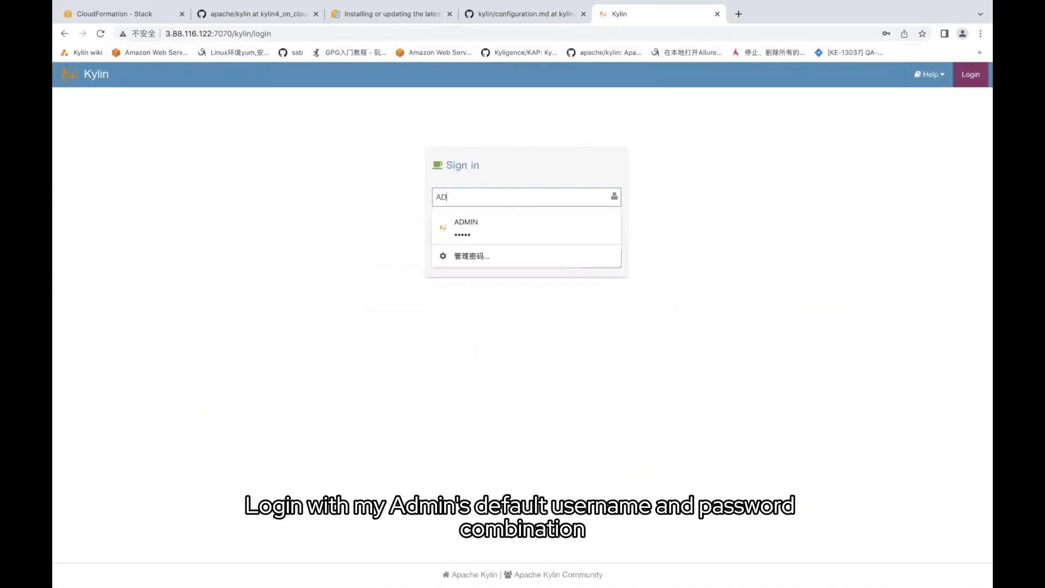
{"action": "left_click", "coordinate": [460, 347]}
{"action": "left_click", "coordinate": [452, 228]}
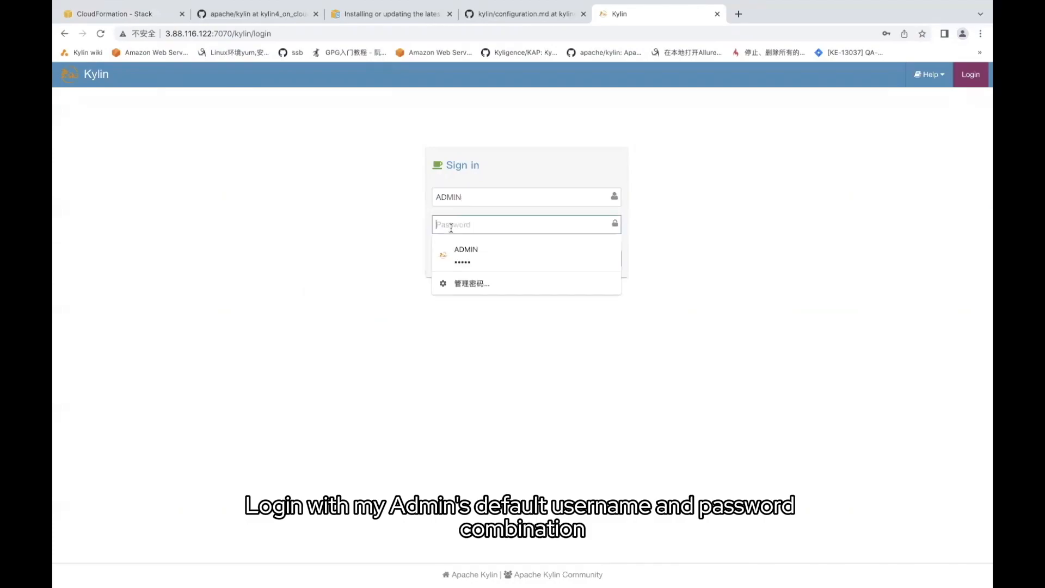
{"action": "type", "text": "KYLIN"}
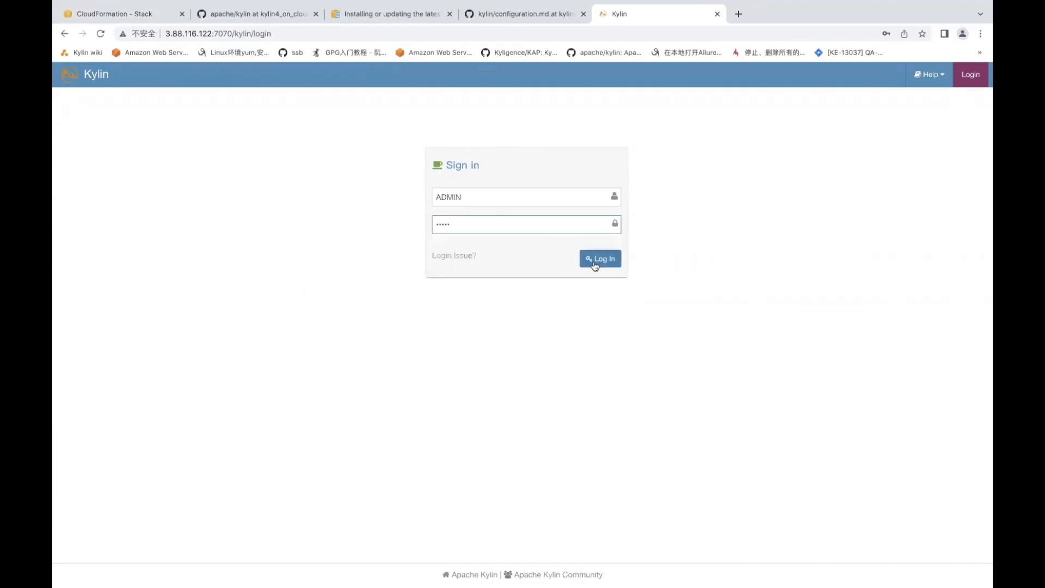
{"action": "left_click", "coordinate": [596, 260]}
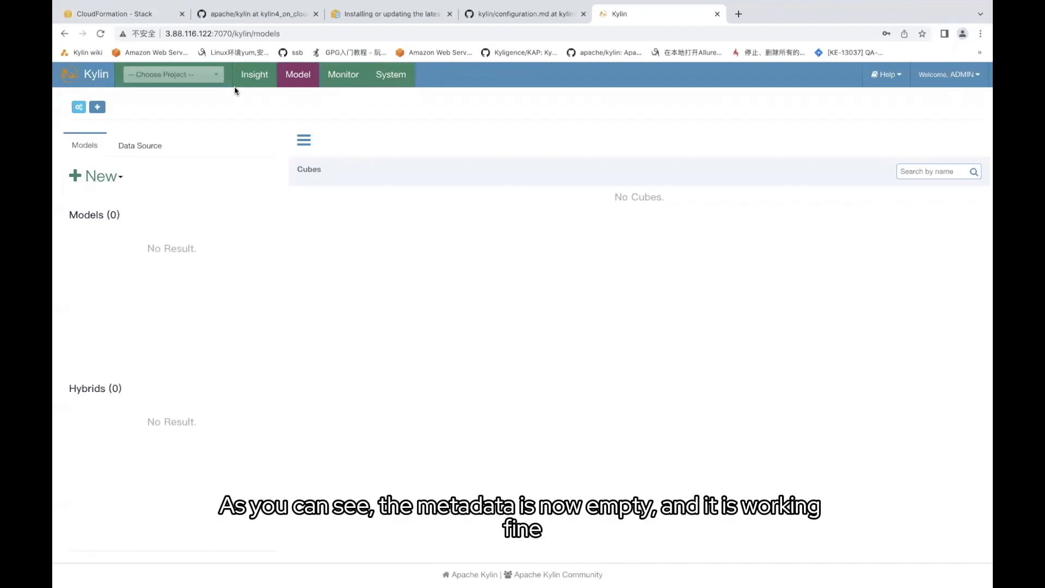
Check the Insight, Model, Monitor and System instance pages, then return to PowerPoint
{"action": "left_click", "coordinate": [251, 75]}
{"action": "left_click", "coordinate": [288, 76]}
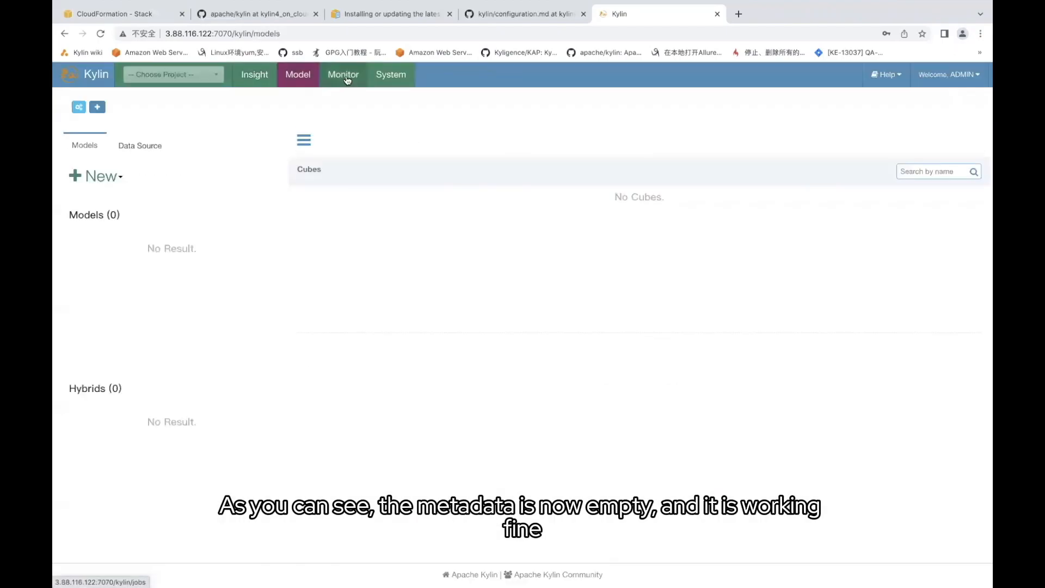
{"action": "left_click", "coordinate": [343, 74]}
{"action": "left_click", "coordinate": [391, 74]}
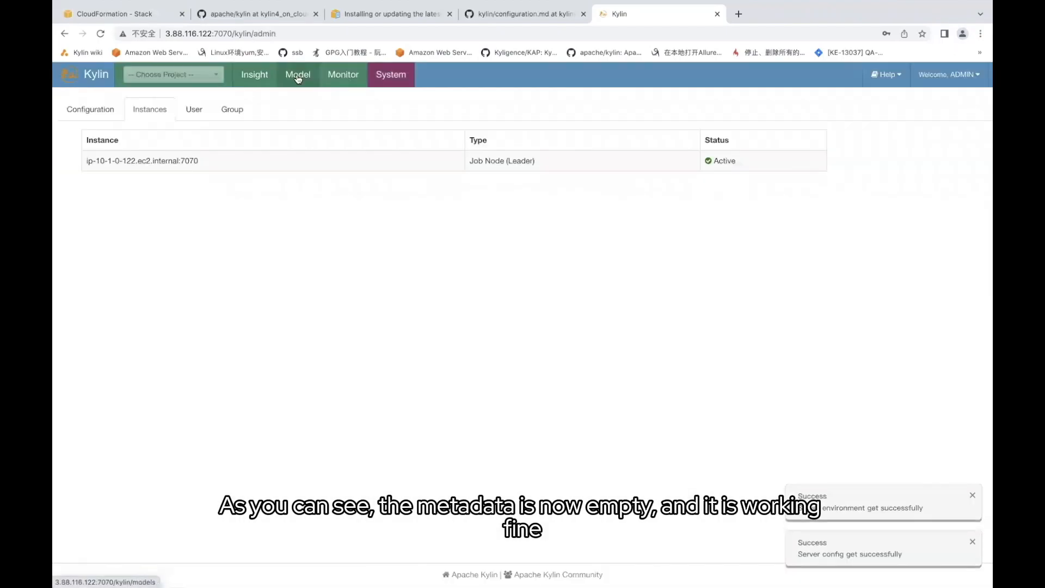
{"action": "left_click", "coordinate": [263, 74]}
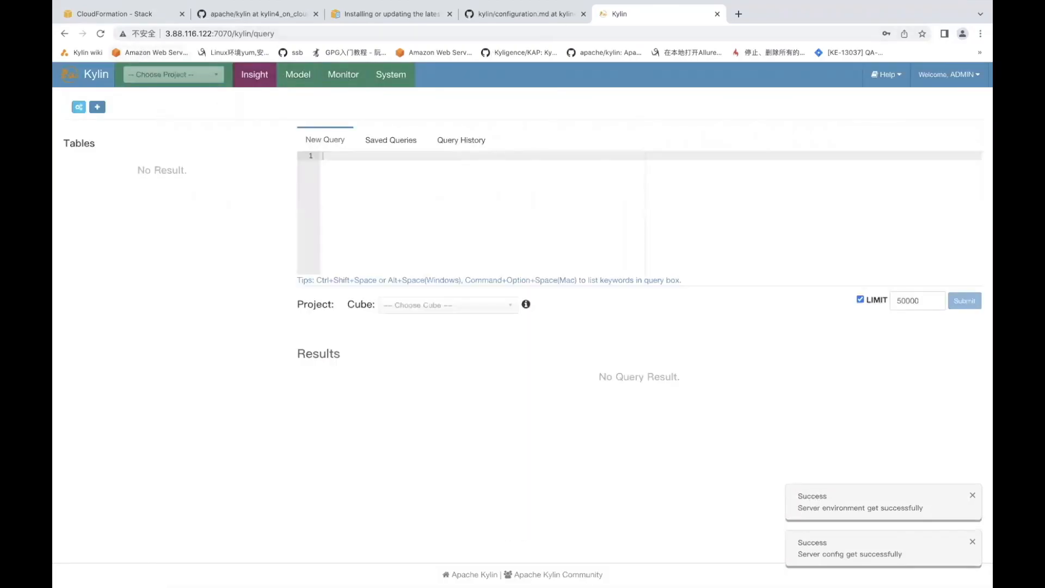
{"action": "left_click", "coordinate": [397, 570]}
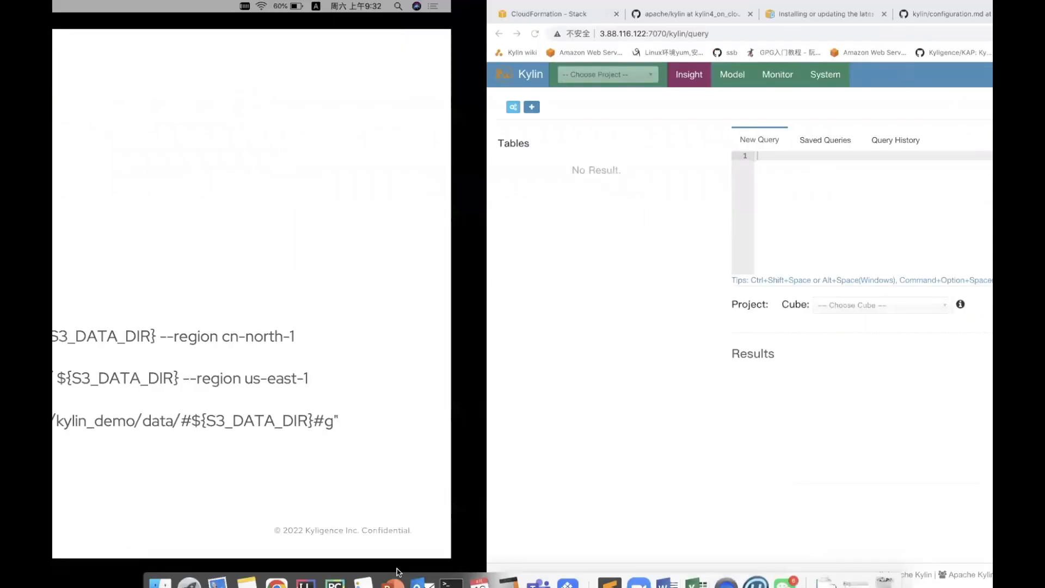
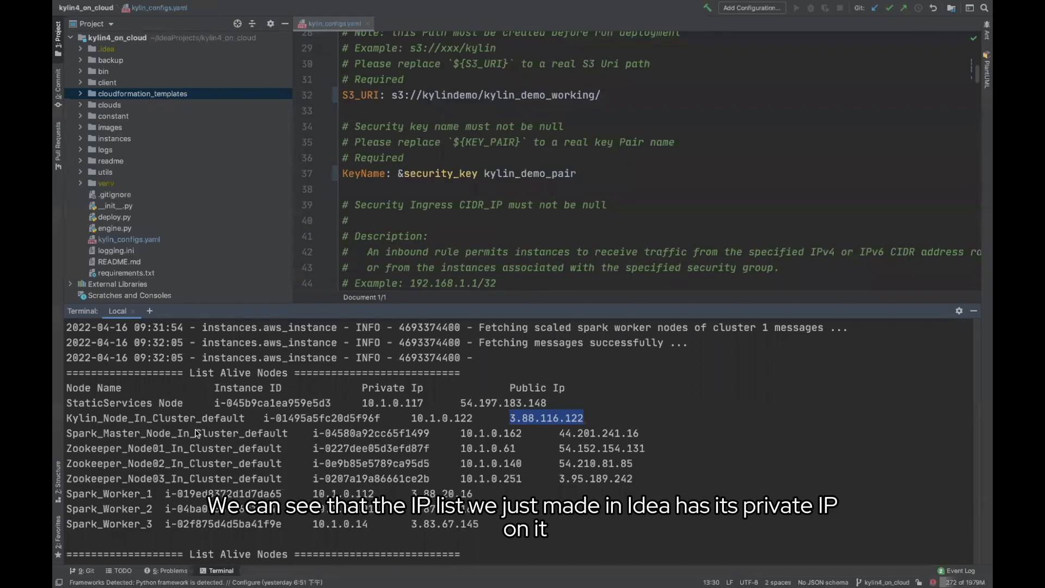
Copy the Spark master's private IP 10.1.0.162 and return to the vim config window
{"action": "left_click_drag", "start_coordinate": [462, 436], "coordinate": [522, 435]}
{"action": "key", "text": "super+c"}
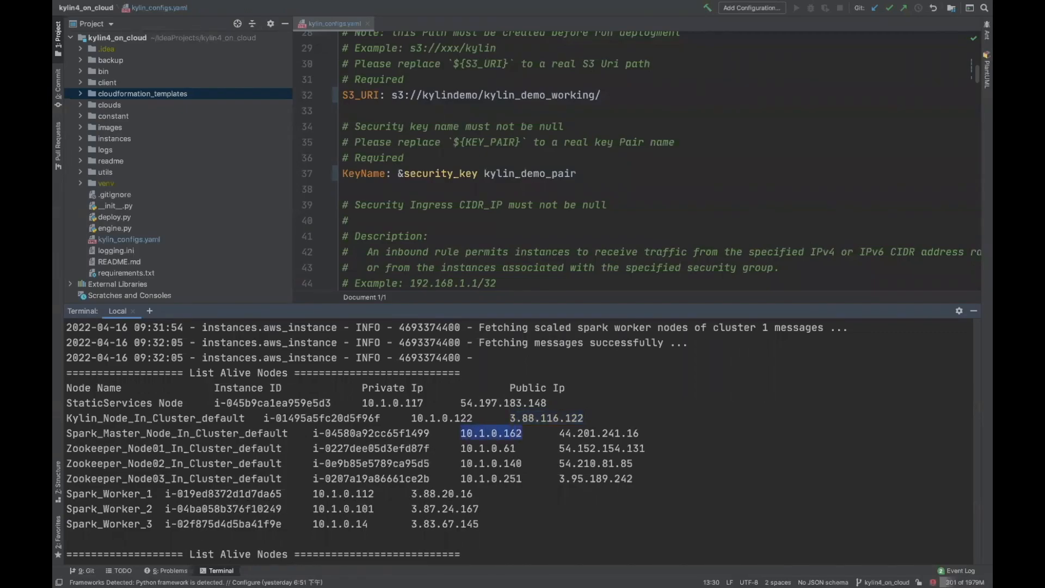
{"action": "left_click", "coordinate": [455, 575]}
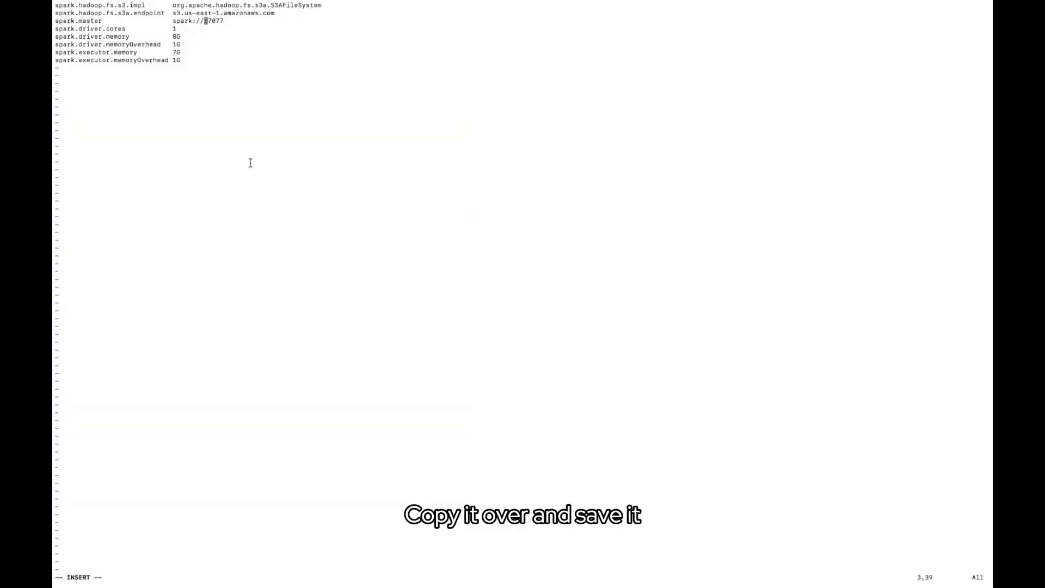
Paste the IP so spark.master reads spark://10.1.0.162:7077, then save and quit vim
{"action": "key", "text": "super+v"}
{"action": "key", "text": "Escape"}
{"action": "type", "text": ":wq"}
{"action": "key", "text": "Return"}
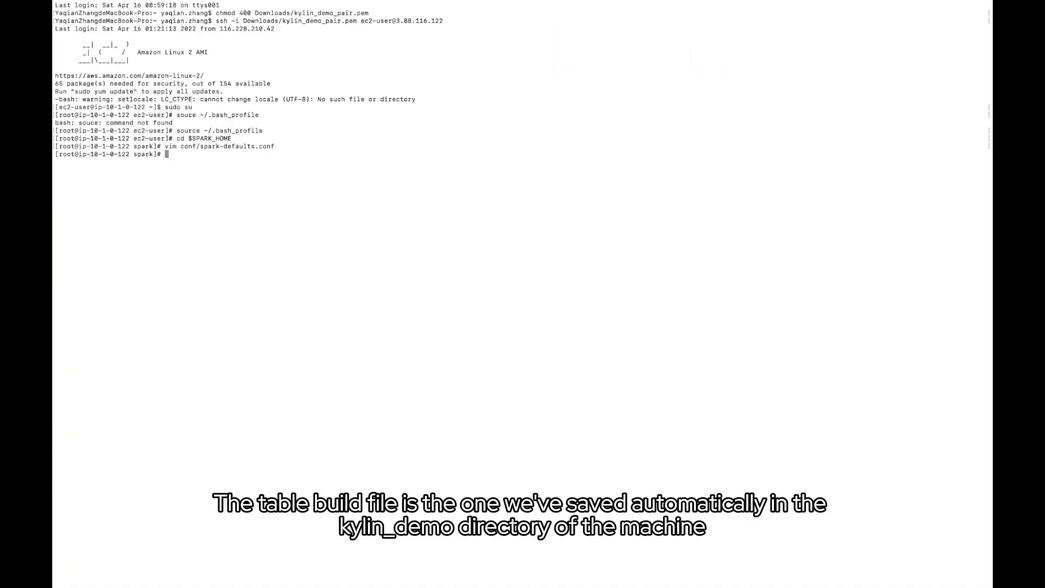
List ../../kylin_demo/ and run create_kylin_demo_table.sql with bin/spark-sql -f
{"action": "type", "text": "ls ../../kylin_demo/"}
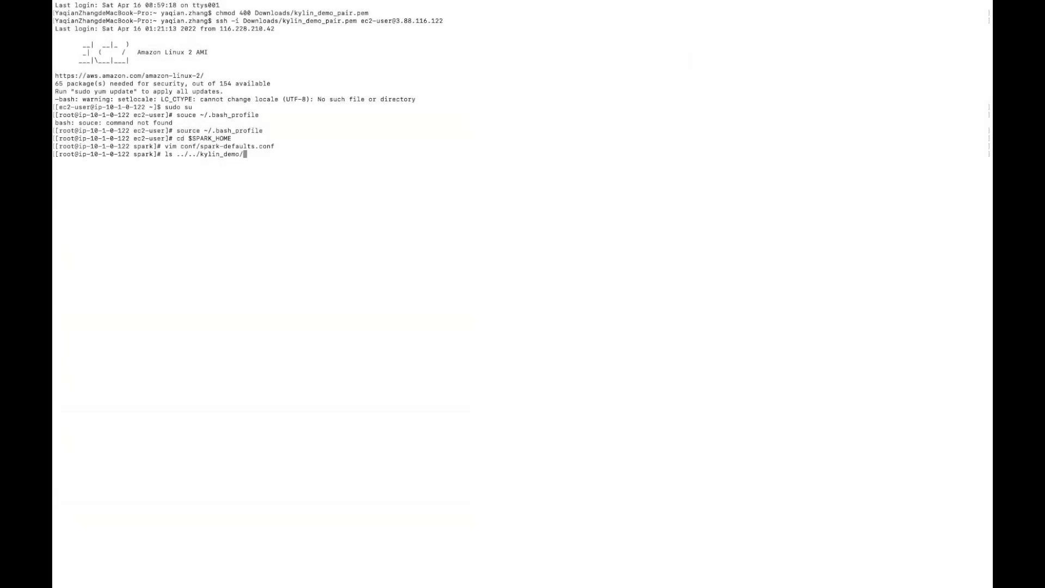
{"action": "key", "text": "Return"}
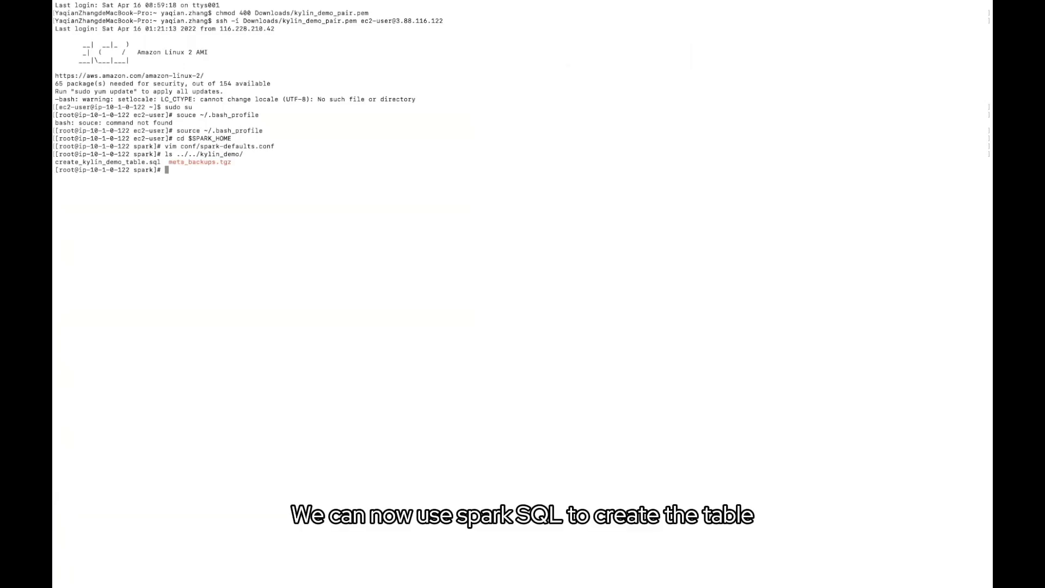
{"action": "type", "text": "bin/sp"}
{"action": "key", "text": "Tab"}
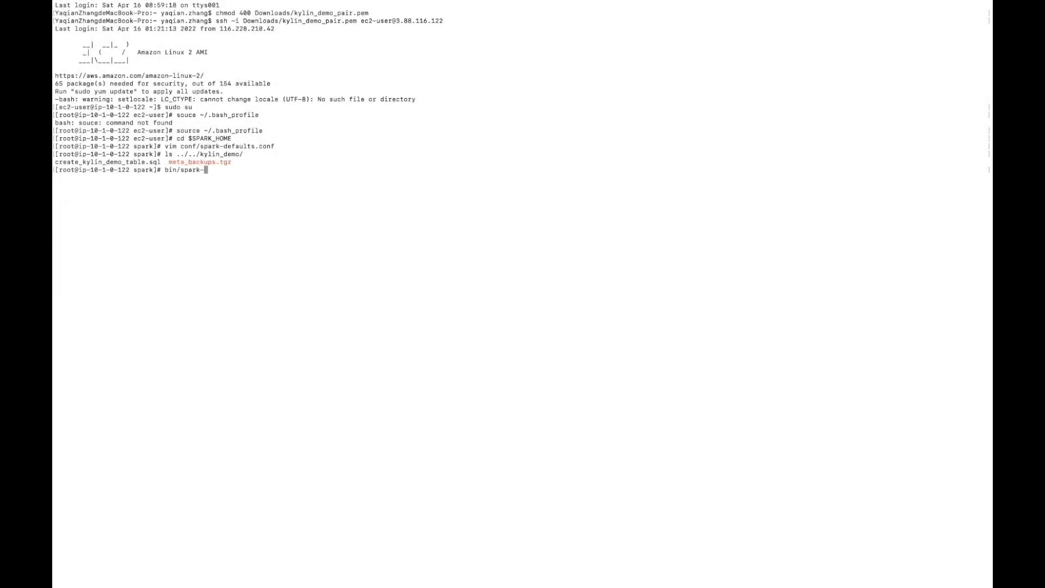
{"action": "type", "text": "sql -f ../../ky"}
{"action": "key", "text": "Tab"}
{"action": "type", "text": "_demo/cre"}
{"action": "key", "text": "Tab"}
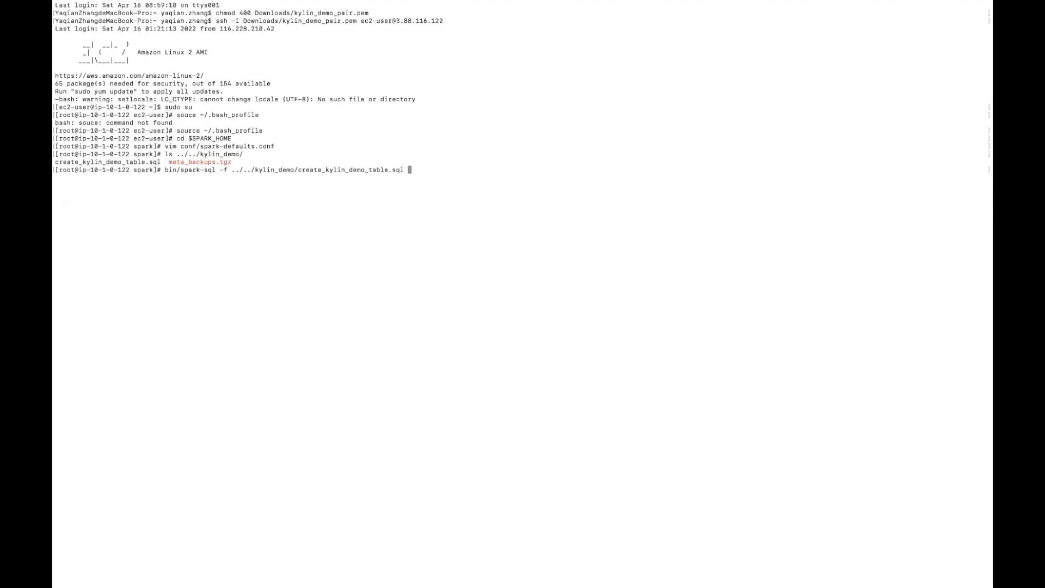
{"action": "key", "text": "Return"}
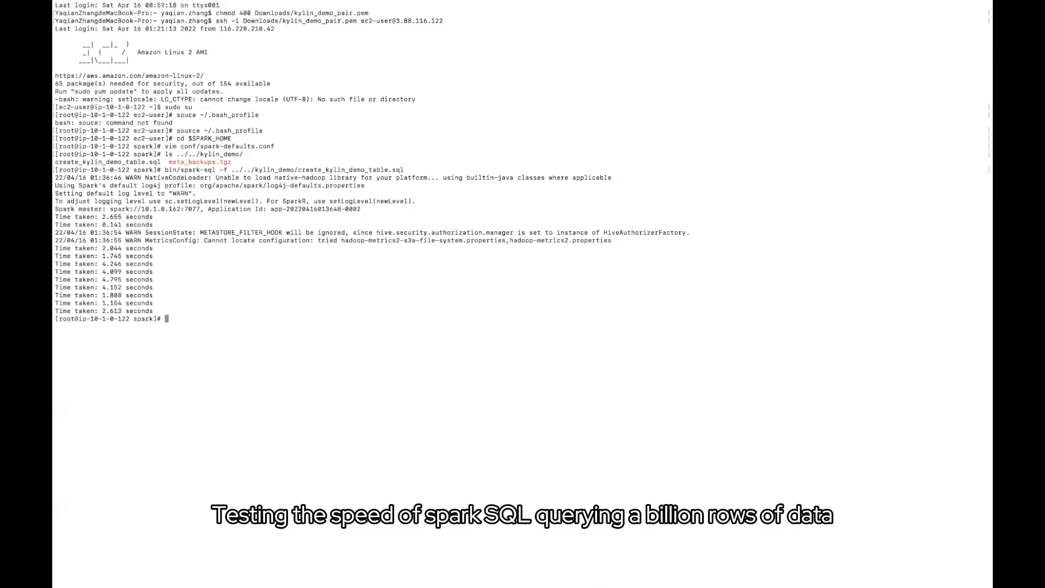
Review driver and executor settings in conf/spark-defaults.conf, then launch an interactive bin/spark-sql shell
{"action": "type", "text": "vim con"}
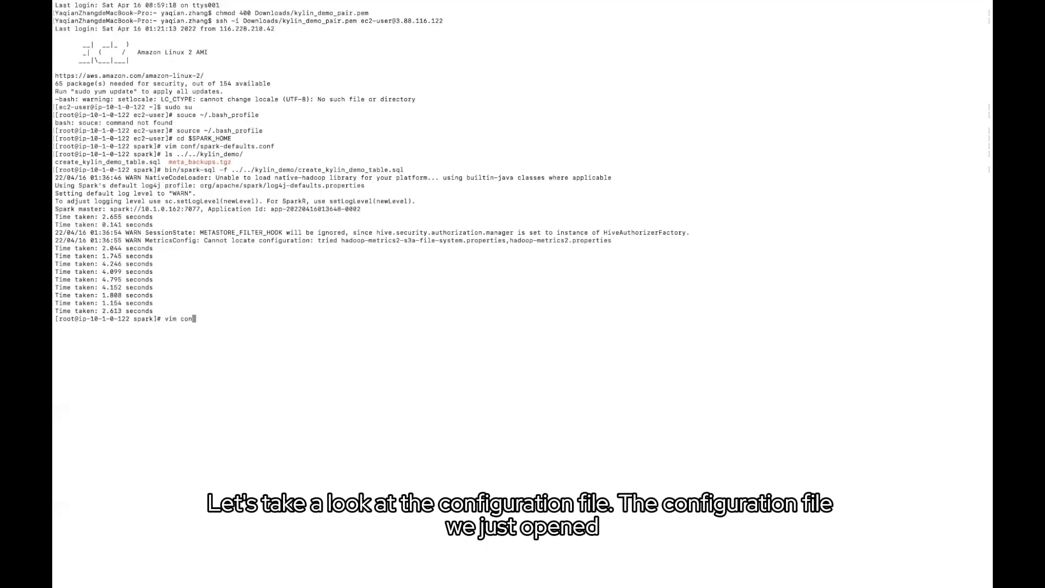
{"action": "key", "text": "Tab"}
{"action": "type", "text": "s"}
{"action": "key", "text": "Tab"}
{"action": "key", "text": "Return"}
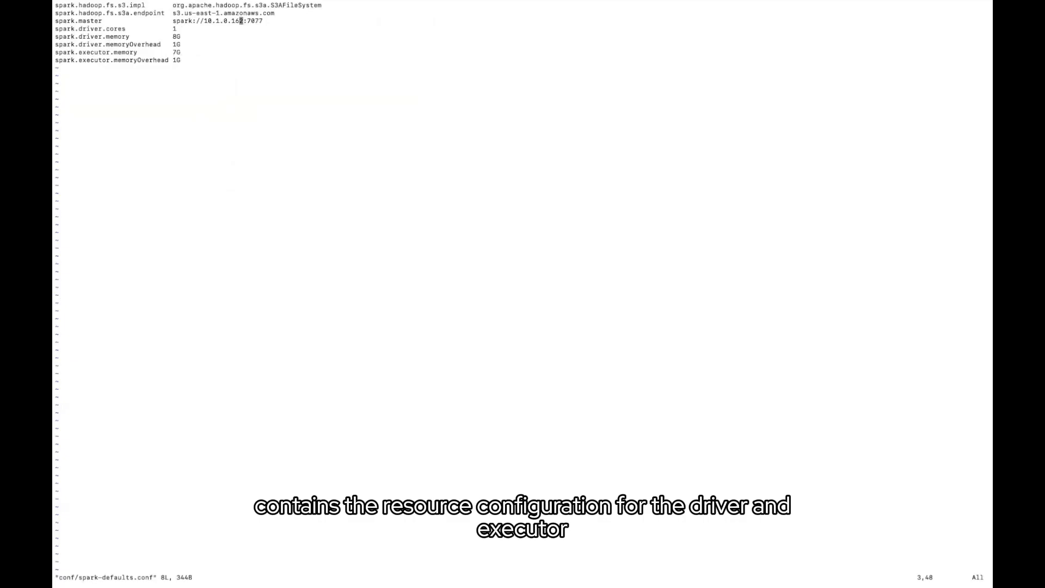
{"action": "type", "text": ":wq"}
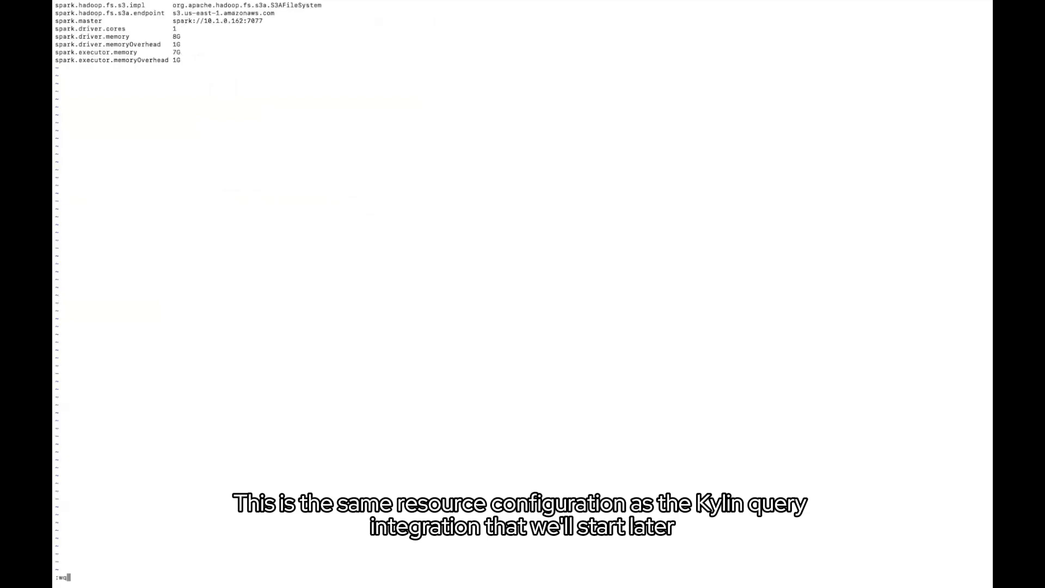
{"action": "key", "text": "Return"}
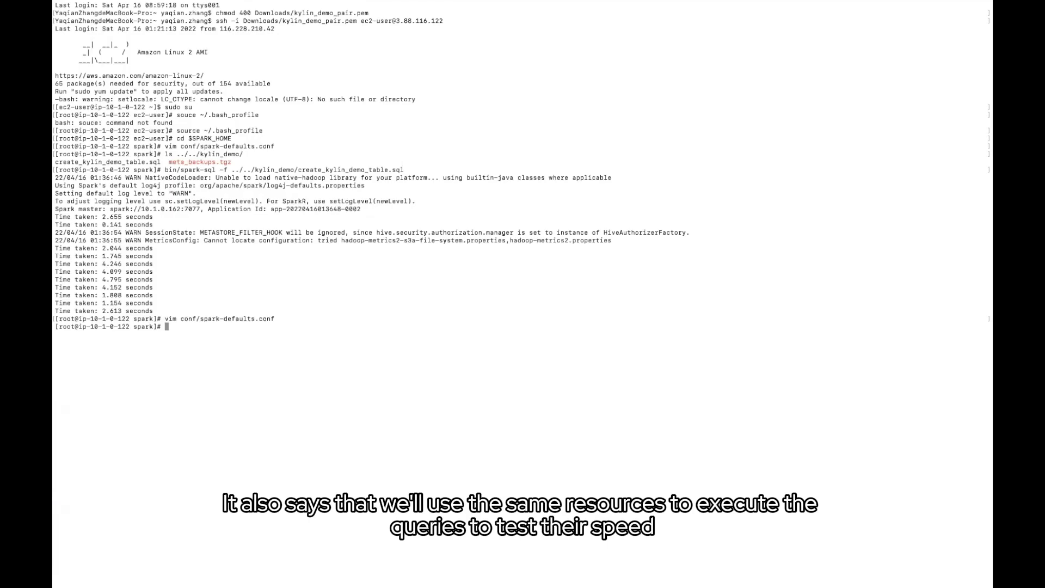
{"action": "type", "text": "bin/spark-sql"}
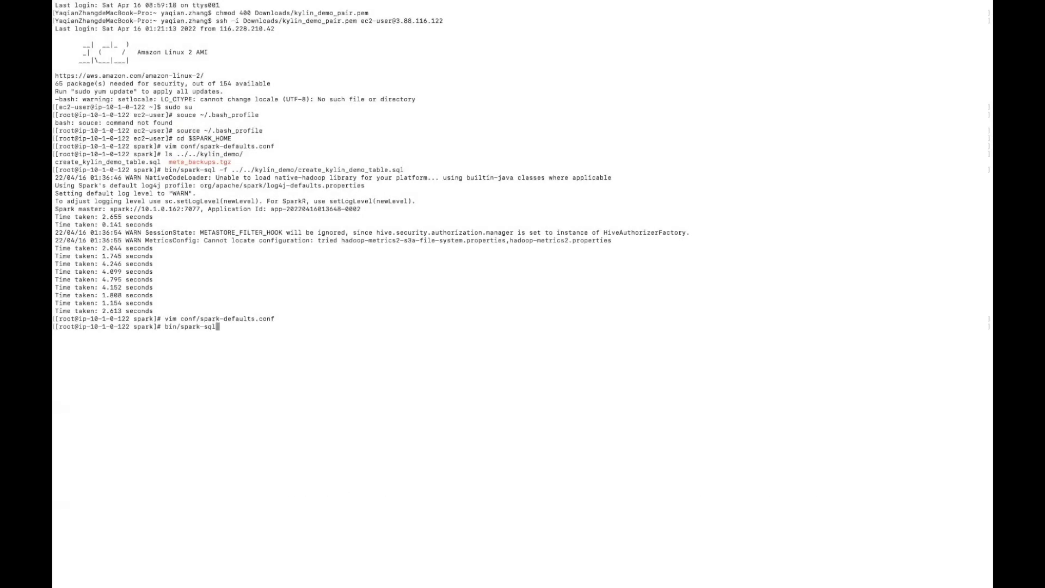
{"action": "key", "text": "Return"}
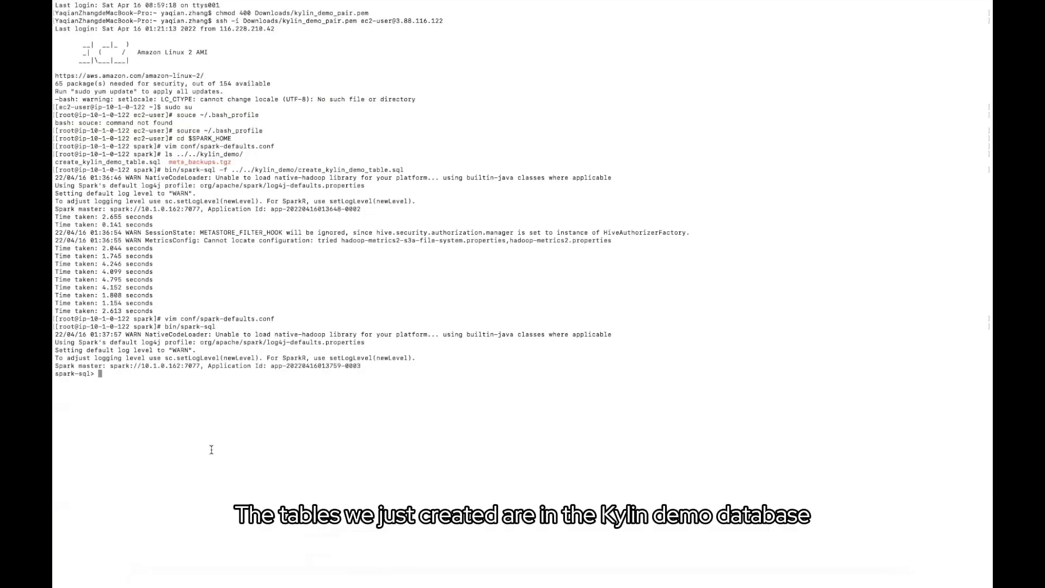
Run 'use kylin_demo;' and 'show tables;' to list the five demo tables, then bring up Sublime Text
{"action": "type", "text": "use kylin_demo;"}
{"action": "key", "text": "Return"}
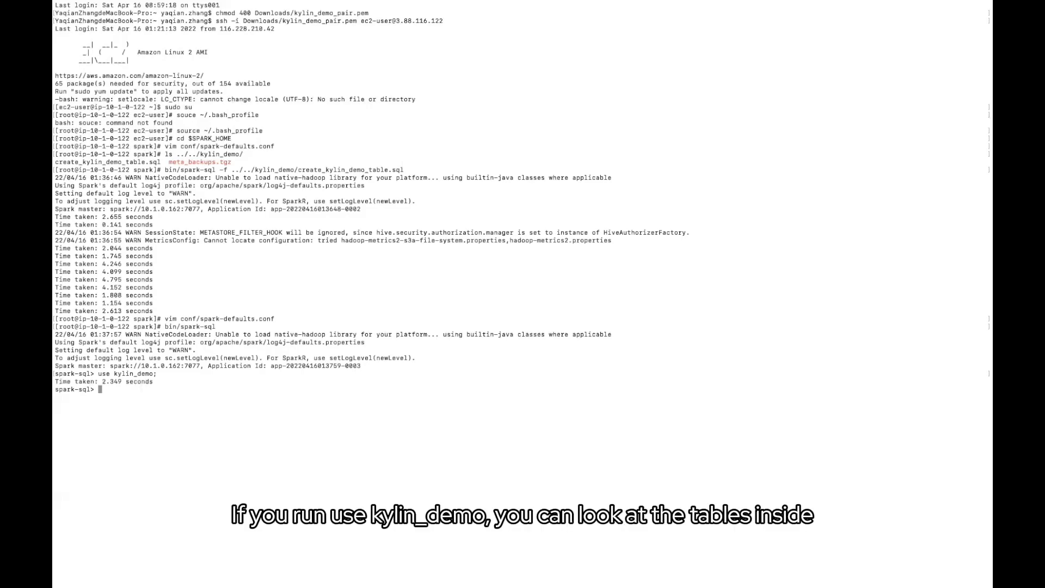
{"action": "mouse_move", "coordinate": [418, 571]}
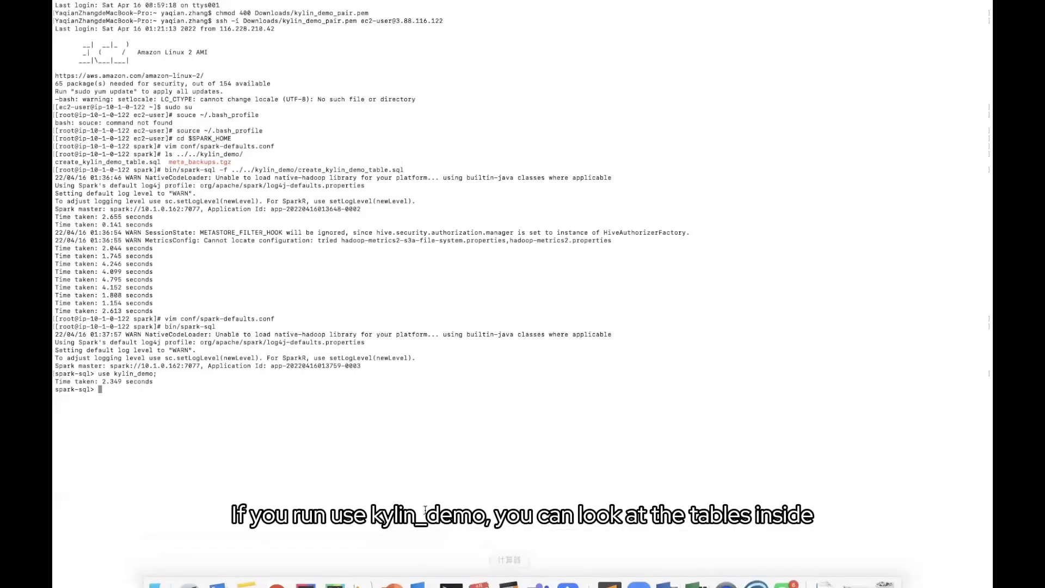
{"action": "type", "text": "show tables;"}
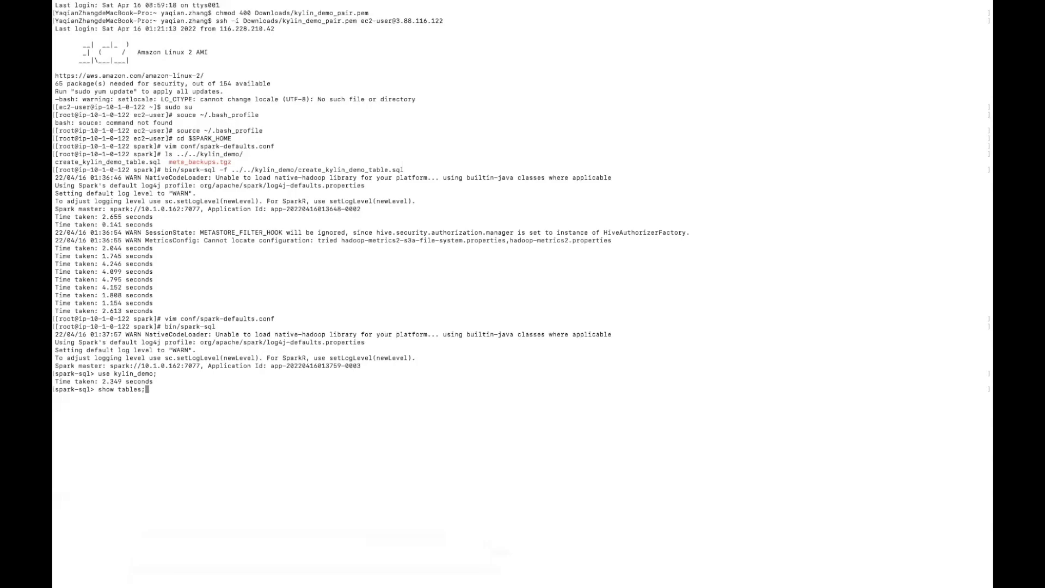
{"action": "key", "text": "Return"}
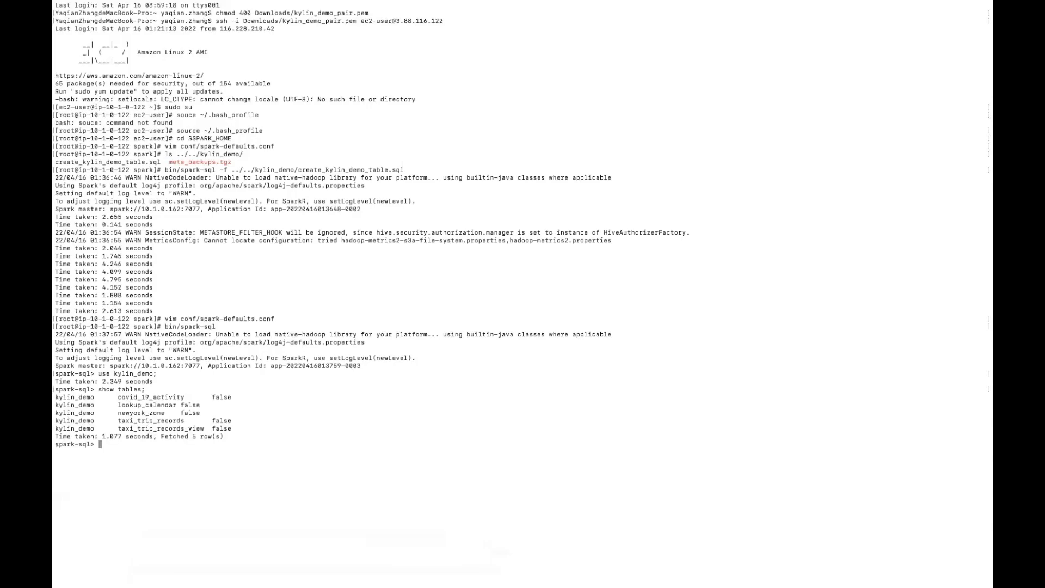
{"action": "mouse_move", "coordinate": [365, 586]}
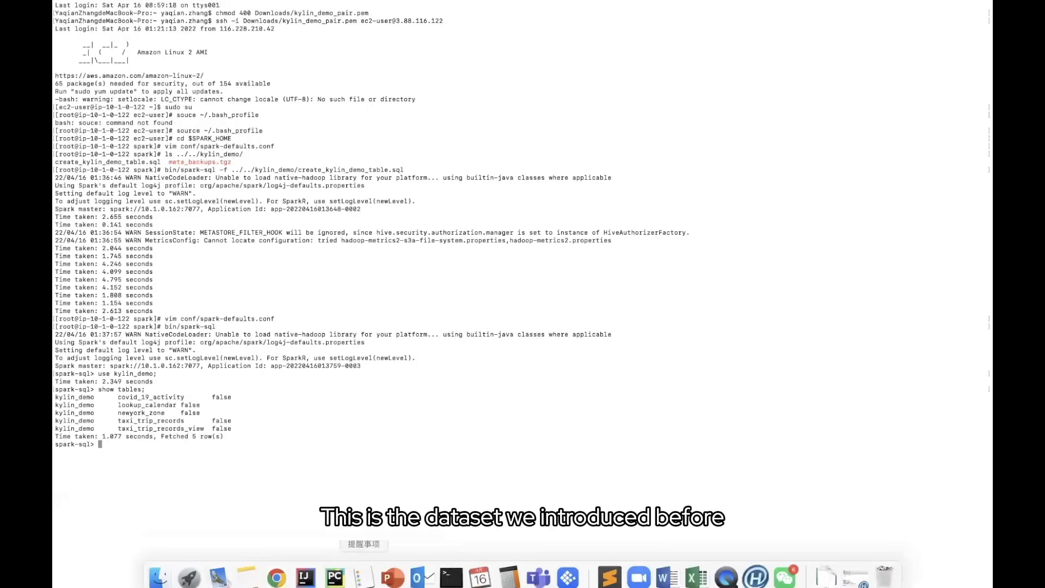
{"action": "left_click", "coordinate": [609, 569]}
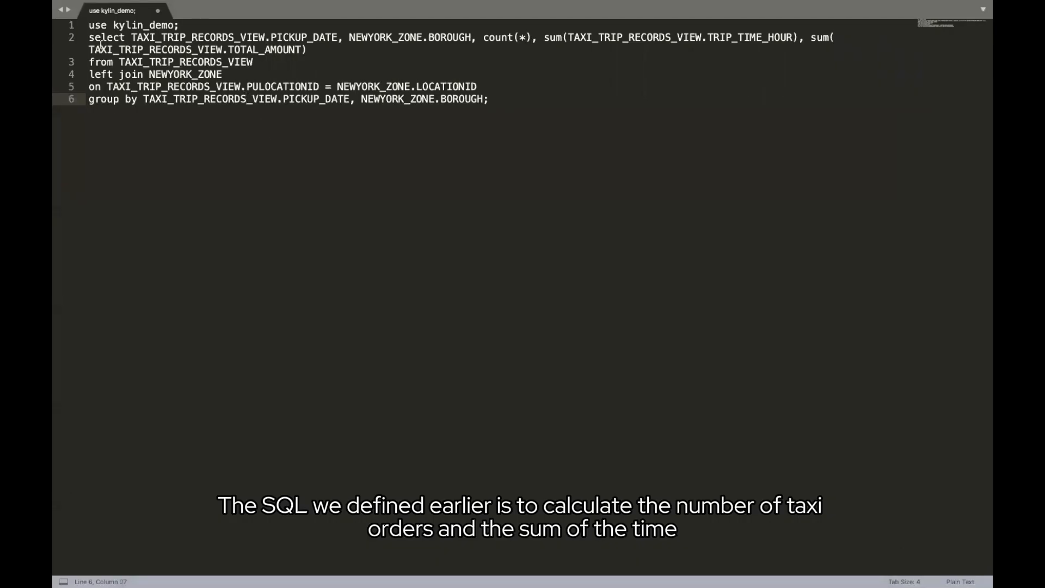
Copy lines 2–6 of the NEWYORK_ZONE taxi trip query and go back to Terminal
{"action": "left_click_drag", "start_coordinate": [89, 37], "coordinate": [494, 100]}
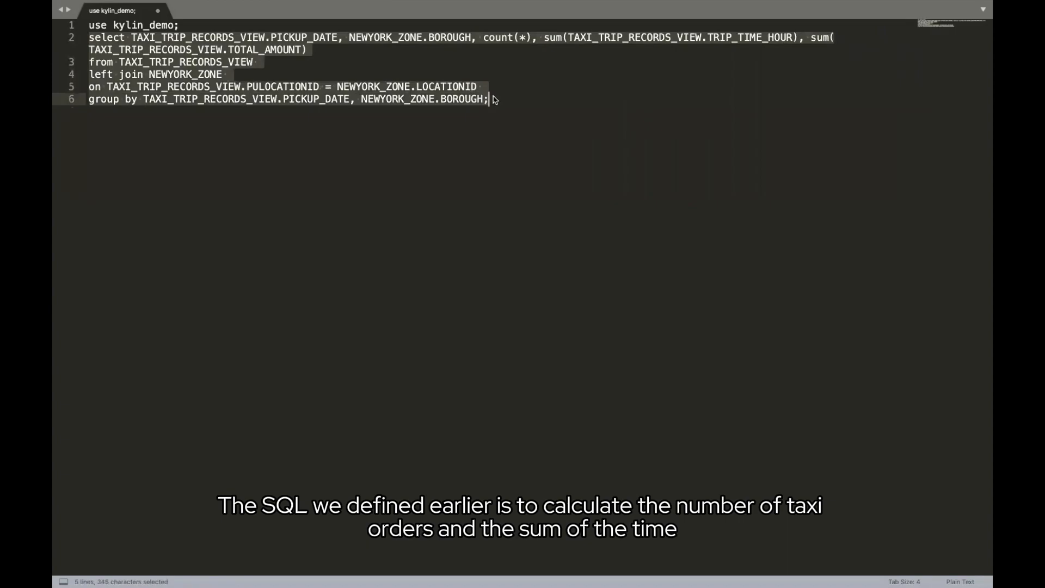
{"action": "key", "text": "super+c"}
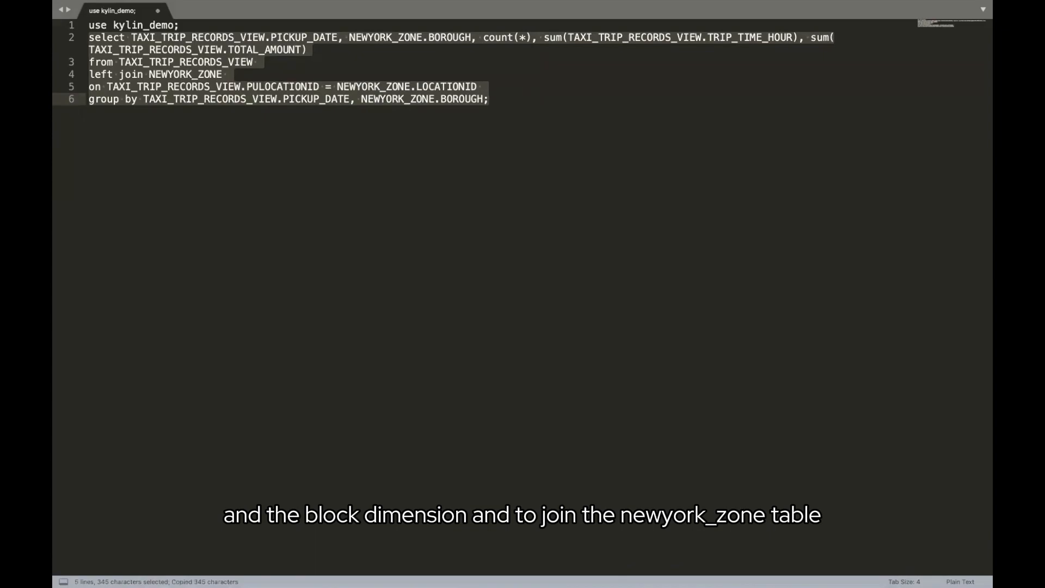
{"action": "left_click", "coordinate": [457, 569]}
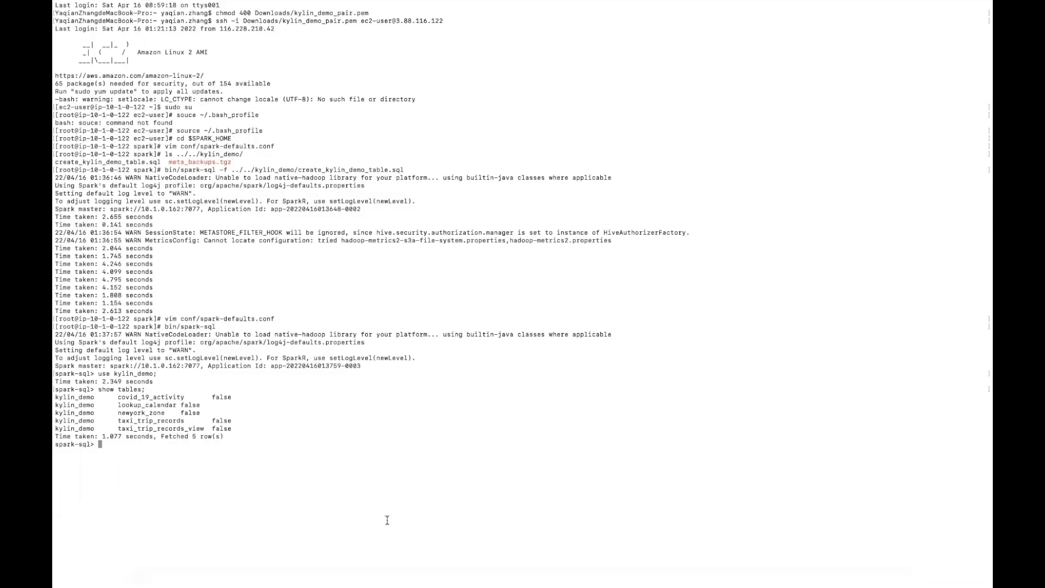
Paste and run the borough trip query (9029 rows in 120.769 s), then exit spark-sql
{"action": "key", "text": "super+v"}
{"action": "key", "text": "Return"}
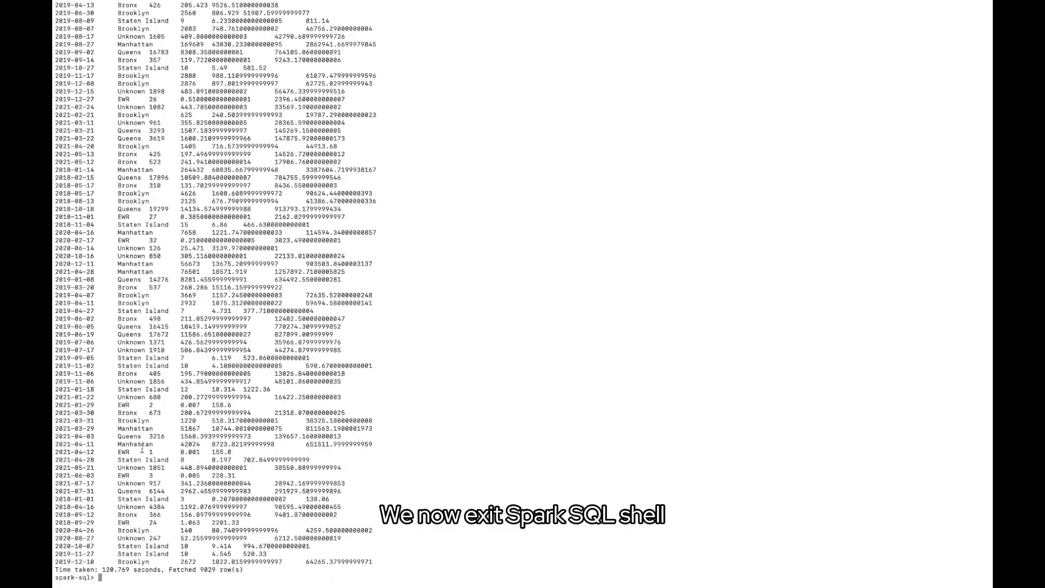
{"action": "key", "text": "ctrl+d"}
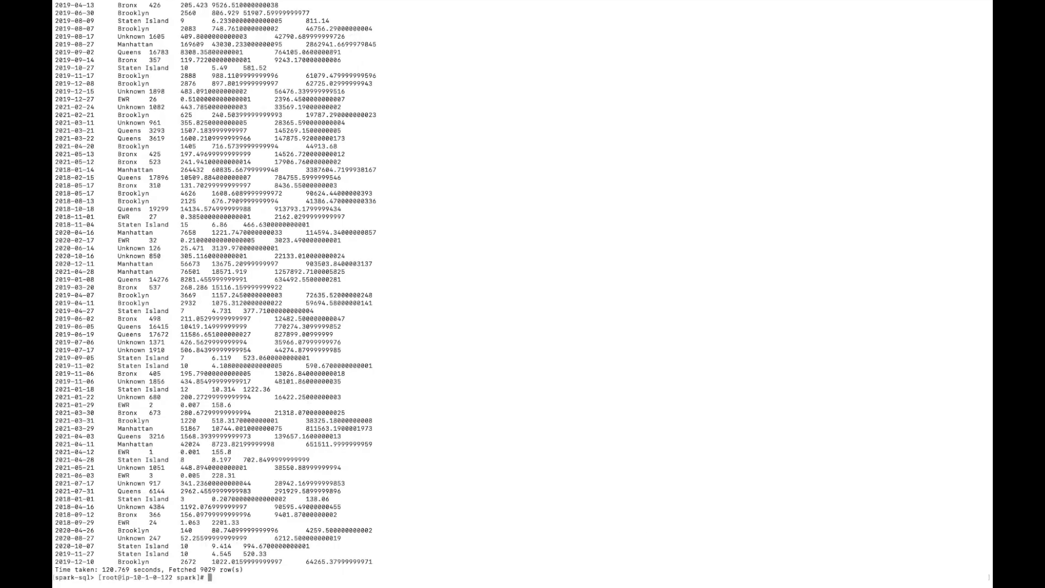
Clear space with blank prompts and bring up the 'Deploy Kylin cluster on cloud' PowerPoint slide
{"action": "key", "text": "Return"}
{"action": "key", "text": "Return"}
{"action": "key", "text": "Return"}
{"action": "key", "text": "Return"}
{"action": "key", "text": "Return"}
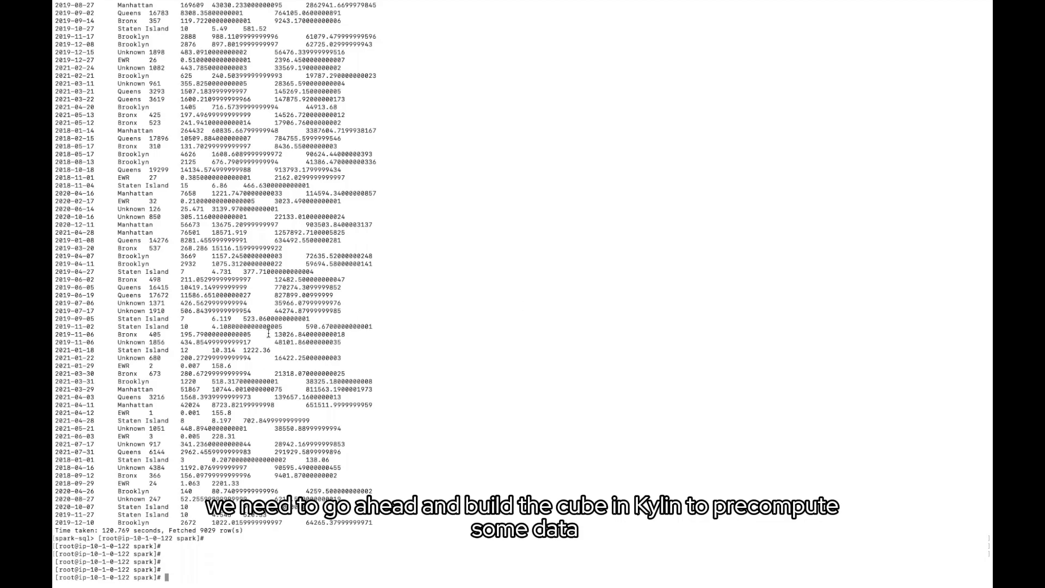
{"action": "mouse_move", "coordinate": [304, 569]}
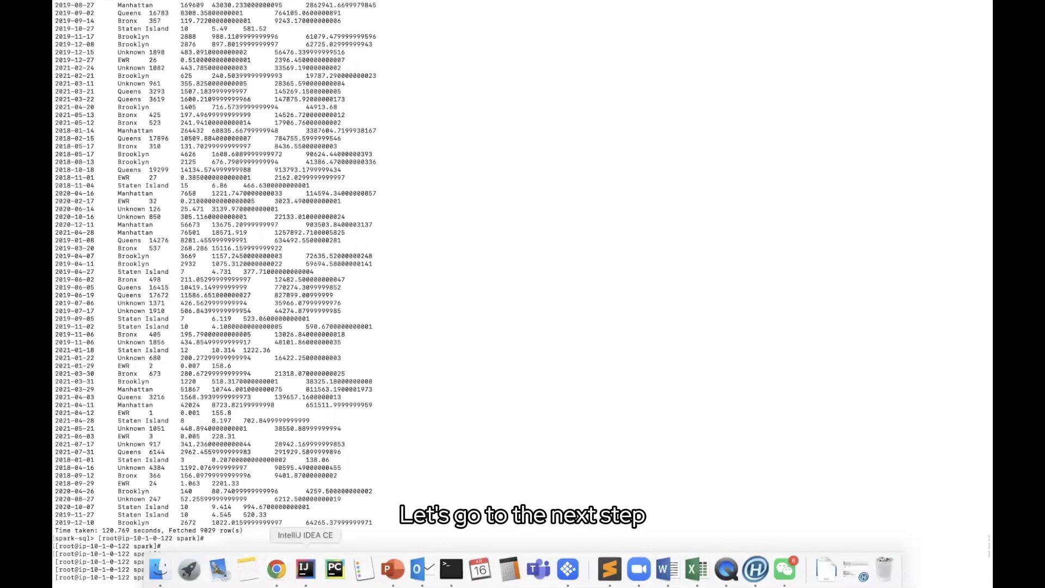
{"action": "left_click", "coordinate": [393, 569]}
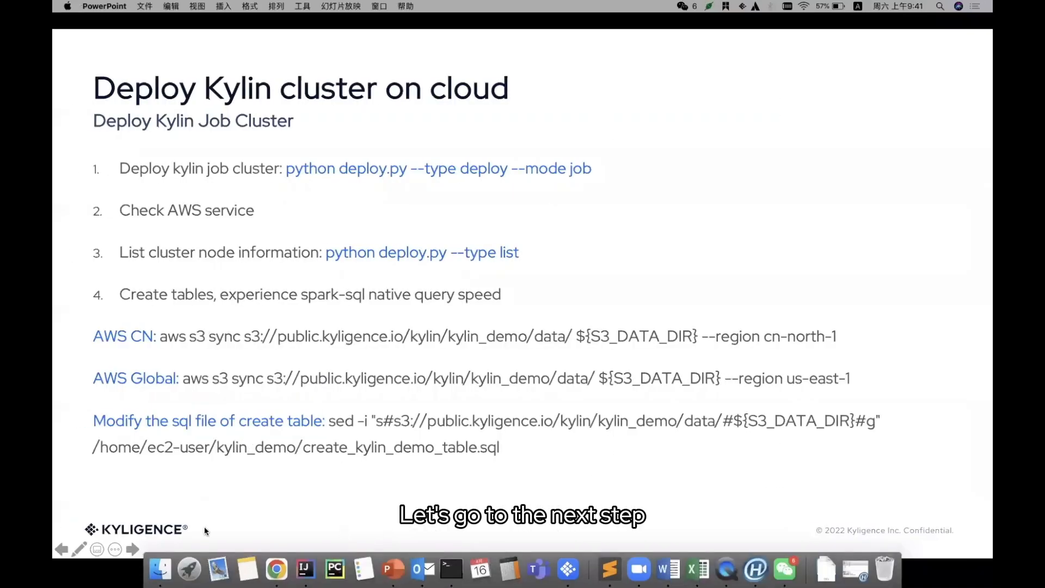
Advance to the slide on importing metadata and destroying the job cluster, then return to Terminal
{"action": "left_click", "coordinate": [132, 550]}
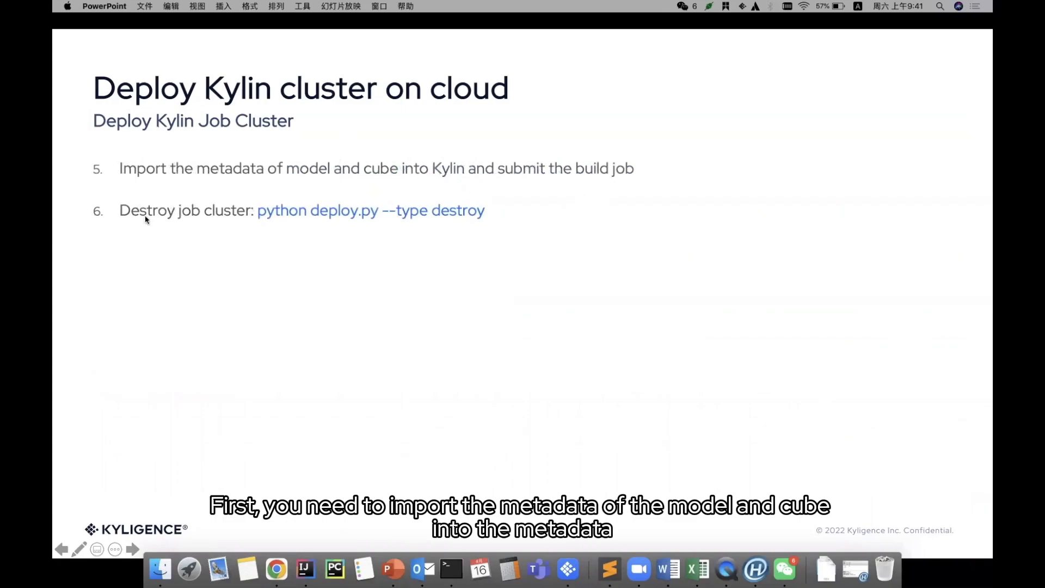
{"action": "left_click", "coordinate": [445, 570]}
{"action": "type", "text": "cd"}
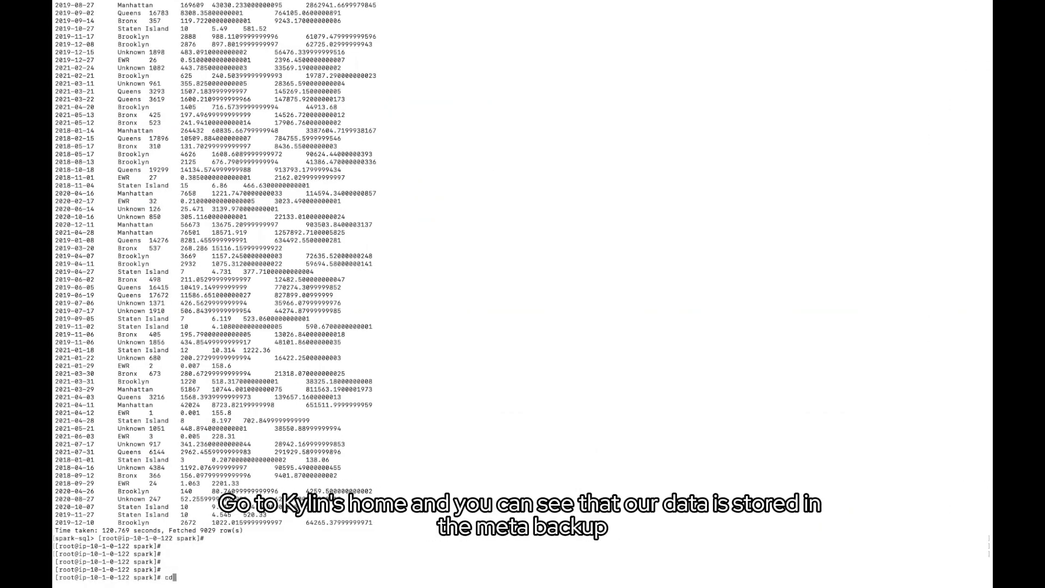
{"action": "type", "text": " $KYLIN_HOME"}
From $KYLIN_HOME, list the parent directory and confirm the meta_backups folder path
{"action": "key", "text": "Return"}
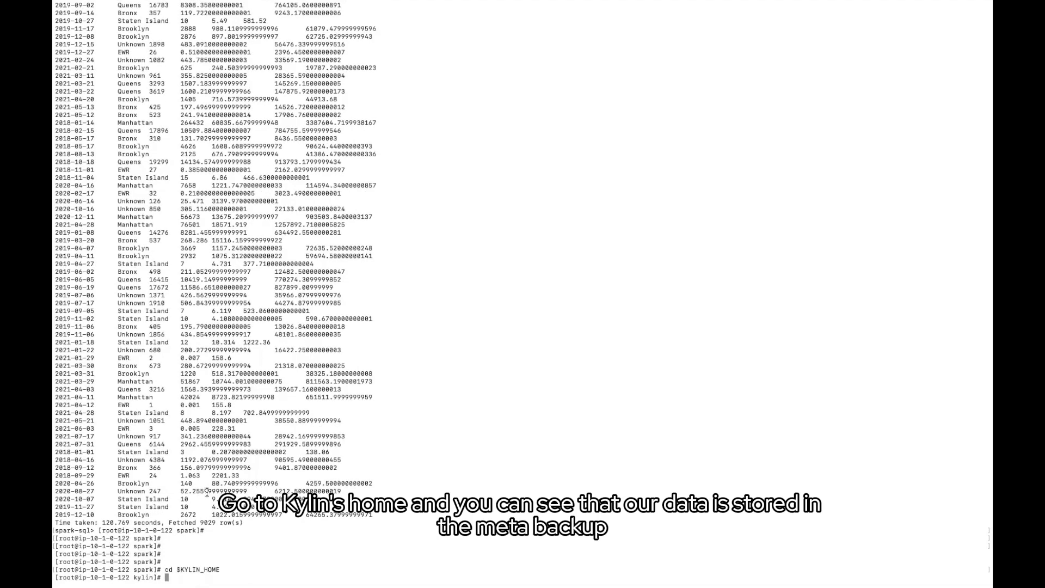
{"action": "type", "text": "ls ../"}
{"action": "key", "text": "Return"}
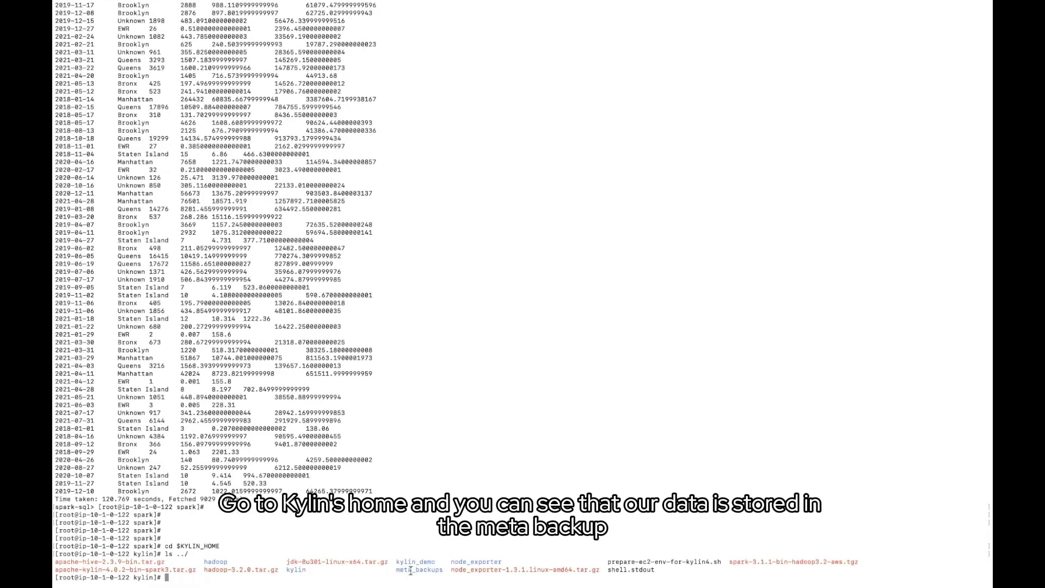
{"action": "type", "text": "cd ../meta_backups/"}
{"action": "key", "text": "Return"}
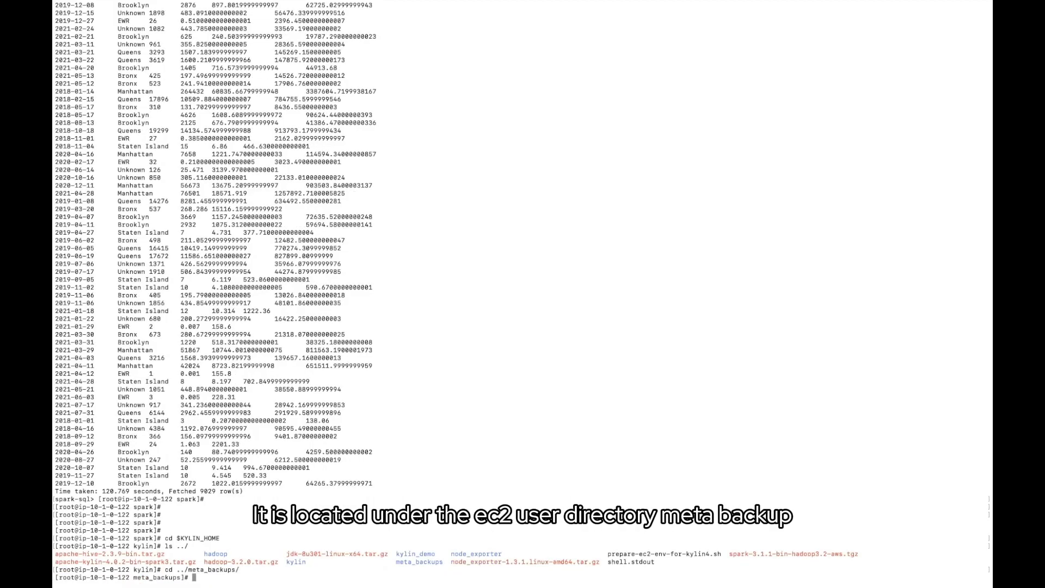
{"action": "type", "text": "pwd"}
{"action": "key", "text": "Return"}
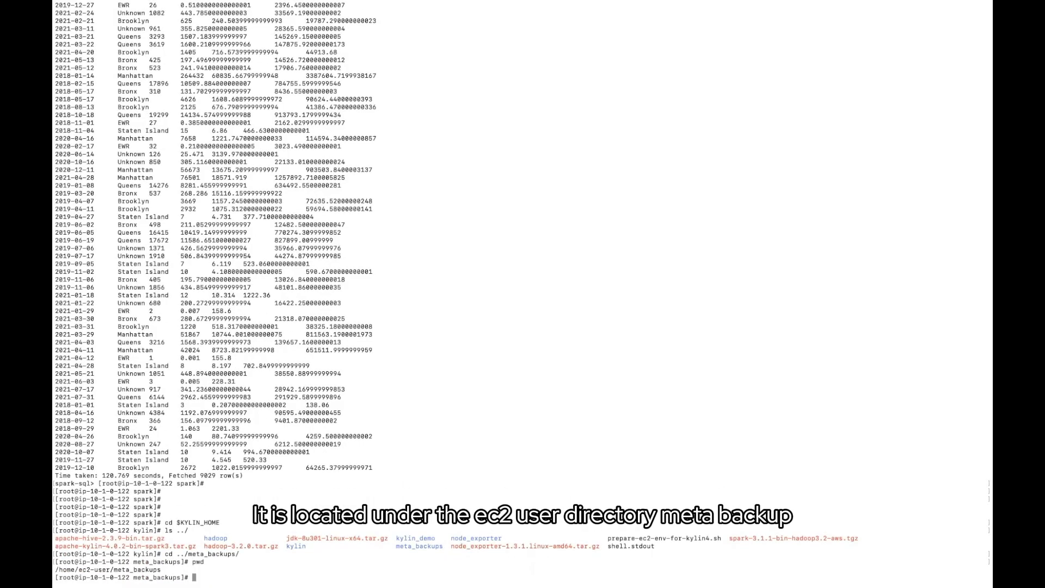
Run bin/metastore.sh restore ../meta_backups/, restoring 23 resources with 0 errors
{"action": "type", "text": "cd $R"}
{"action": "key", "text": "BackSpace"}
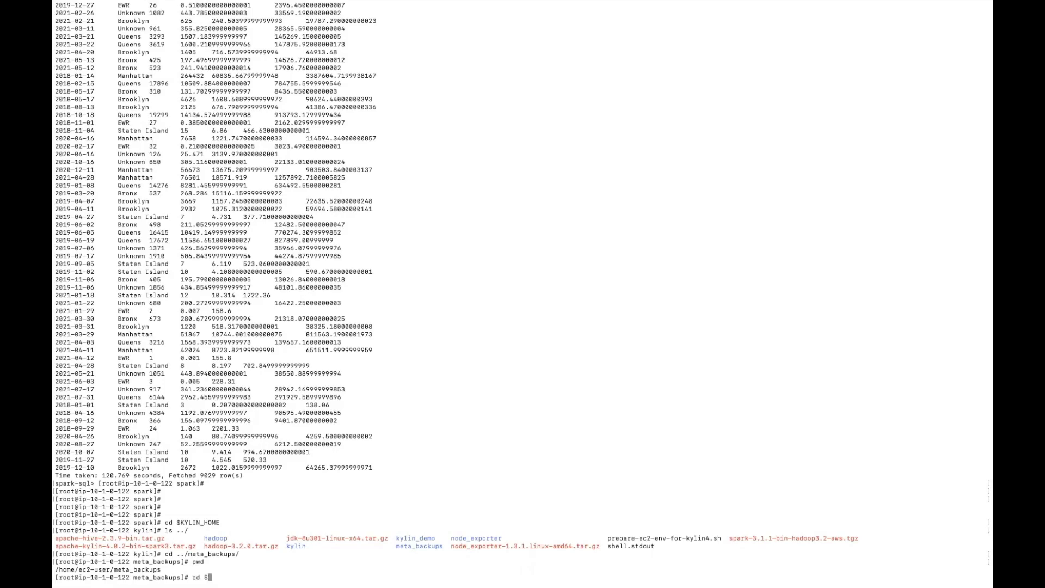
{"action": "type", "text": "KYLIN_H"}
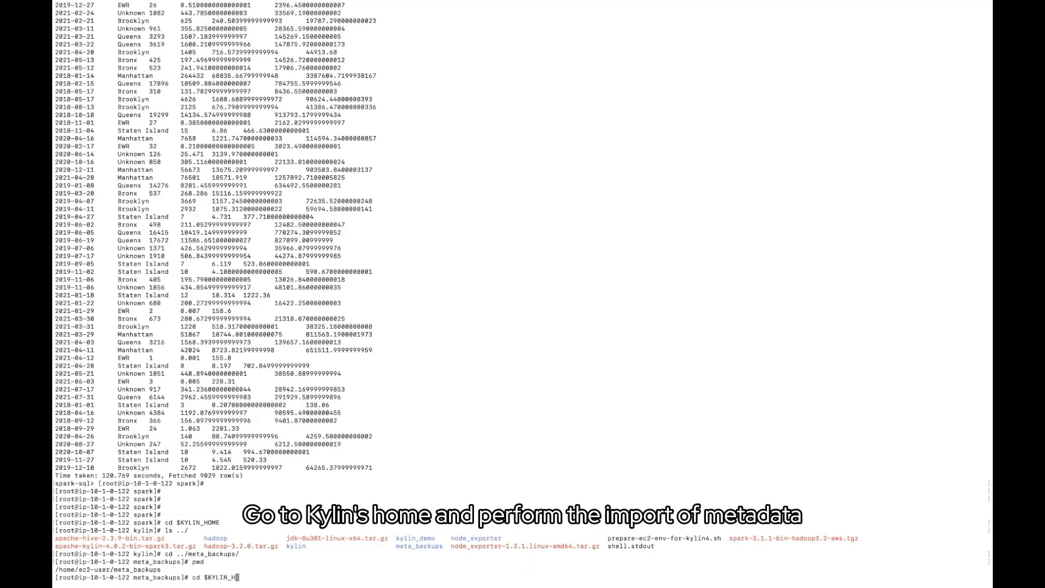
{"action": "type", "text": "OME"}
{"action": "key", "text": "Return"}
{"action": "type", "text": "bin"}
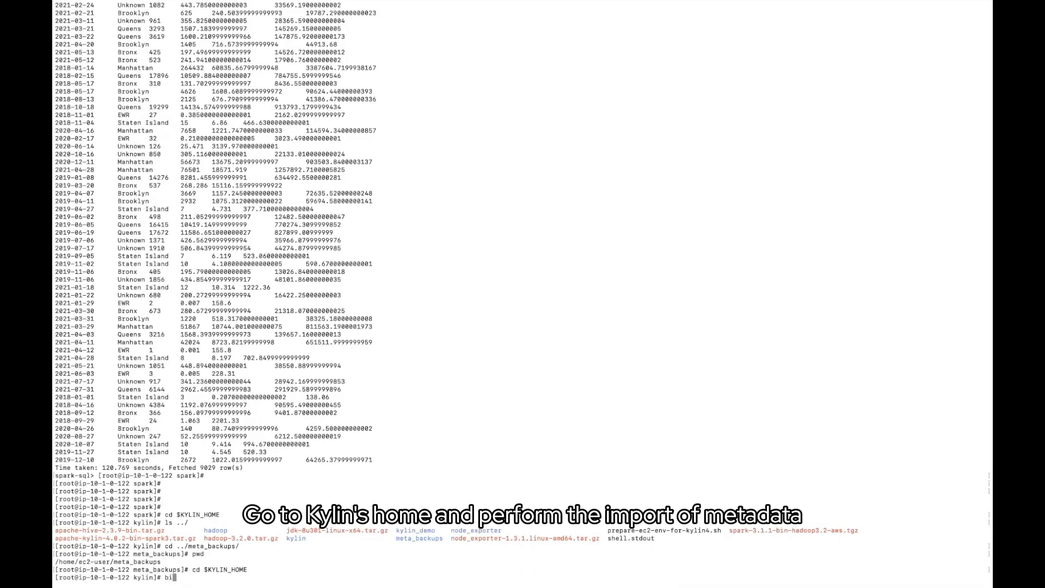
{"action": "type", "text": "/met"}
{"action": "key", "text": "Tab"}
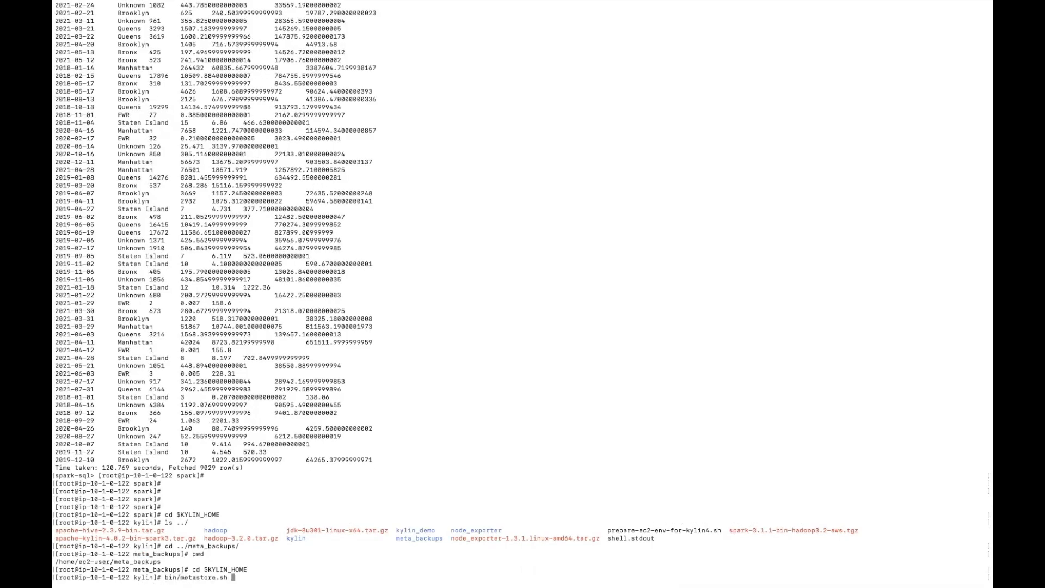
{"action": "type", "text": "rest"}
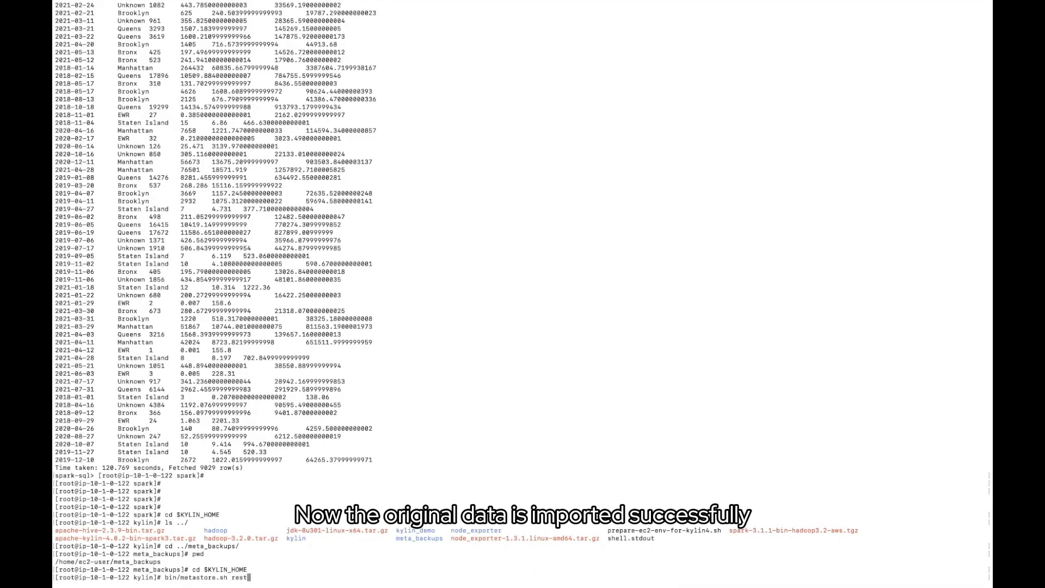
{"action": "type", "text": "ore"}
{"action": "type", "text": " ../meta"}
{"action": "key", "text": "Tab"}
{"action": "key", "text": "Return"}
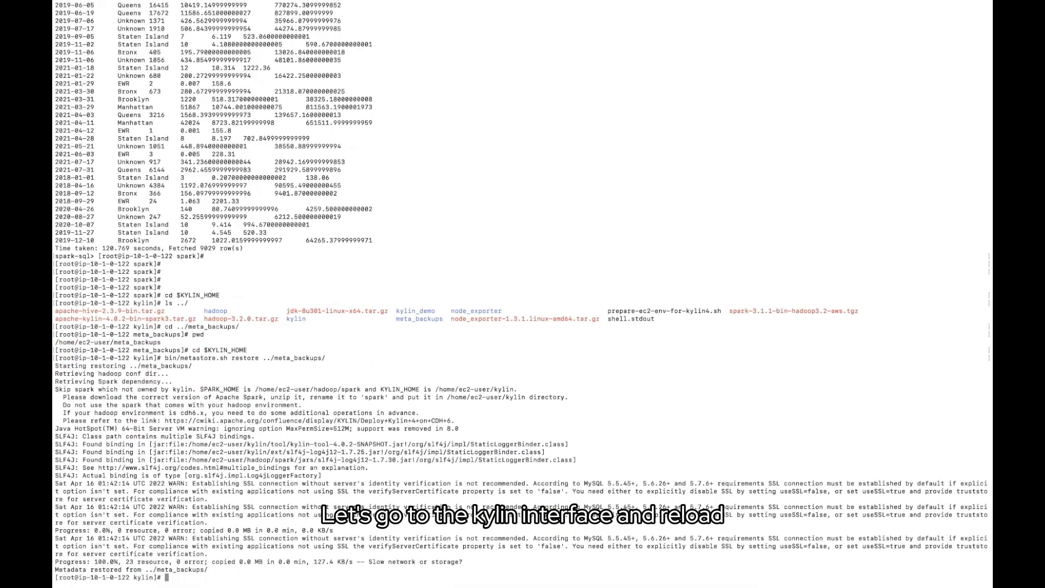
Reload all Kylin metadata from the System administration page in the browser
{"action": "left_click", "coordinate": [277, 568]}
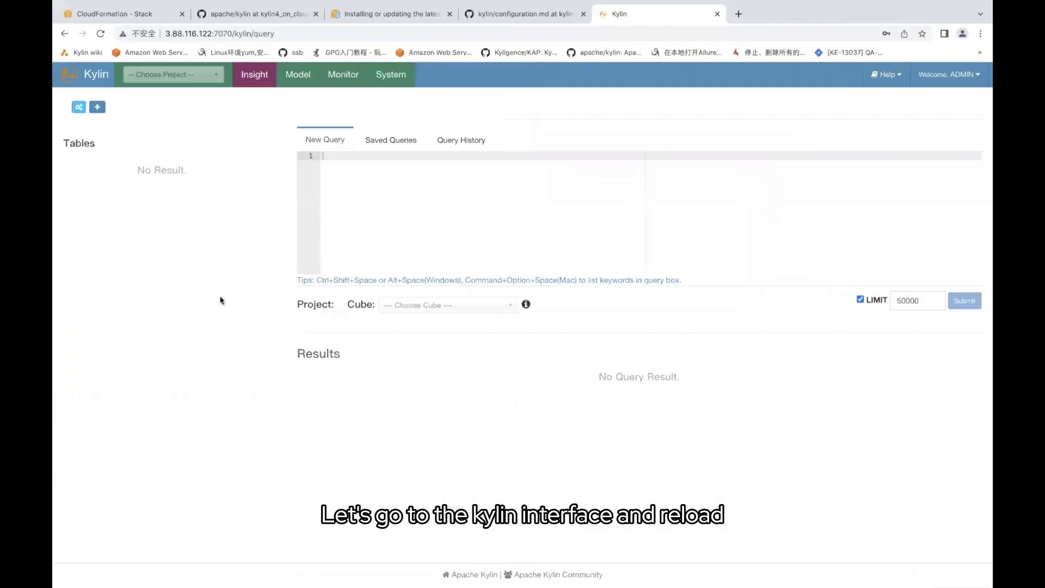
{"action": "left_click", "coordinate": [391, 74]}
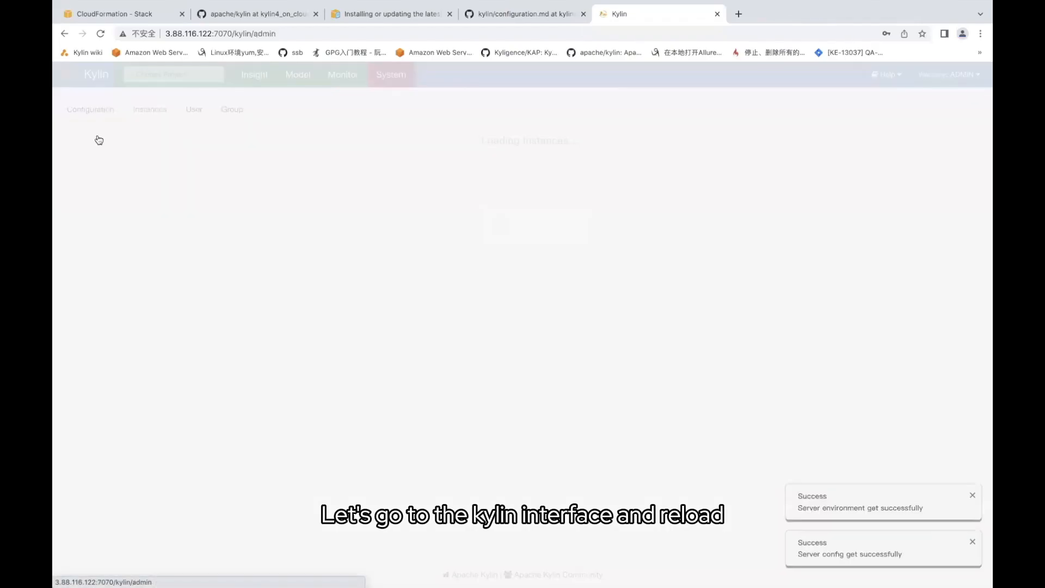
{"action": "left_click", "coordinate": [90, 108]}
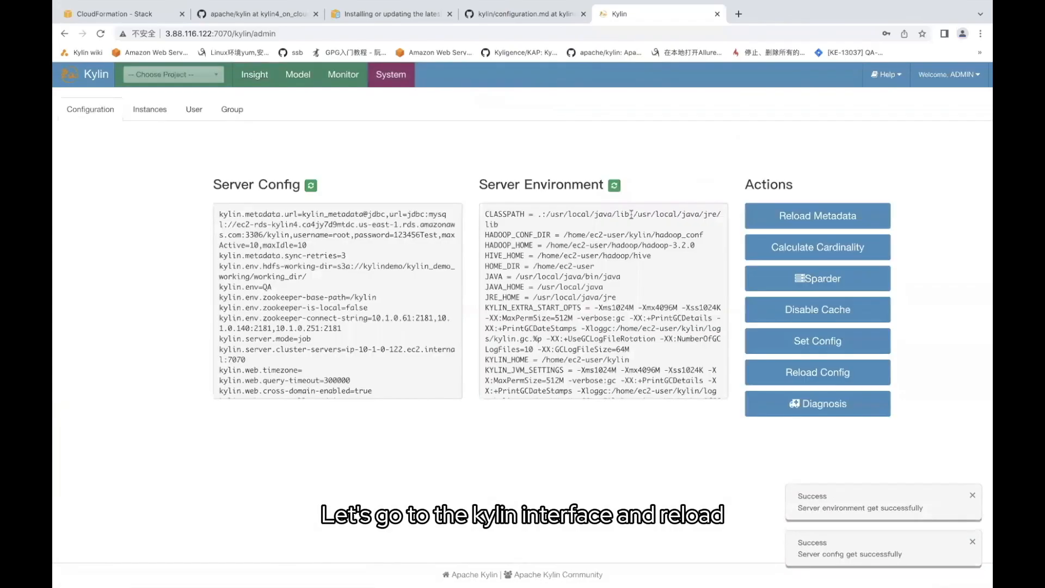
{"action": "left_click", "coordinate": [804, 227]}
{"action": "left_click", "coordinate": [533, 329]}
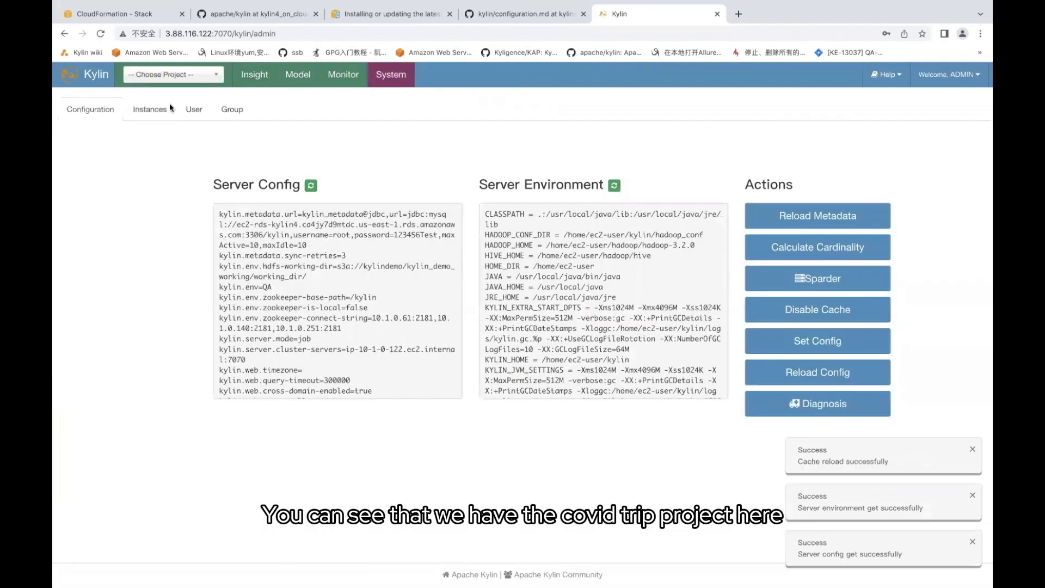
Make covid_trip_project the current project and show its models and cubes on the Model page
{"action": "left_click", "coordinate": [168, 76]}
{"action": "left_click", "coordinate": [163, 109]}
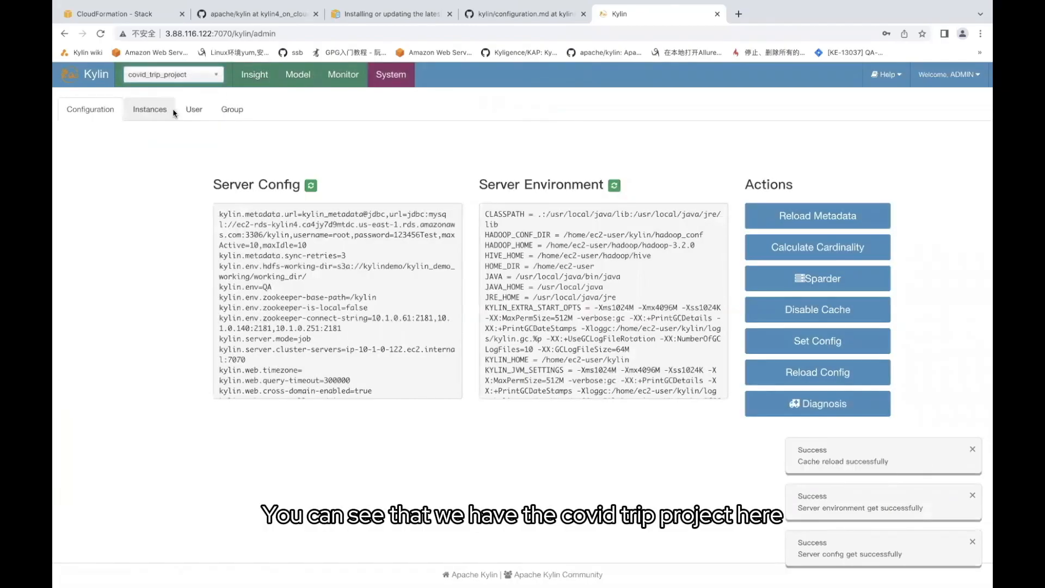
{"action": "left_click", "coordinate": [255, 76]}
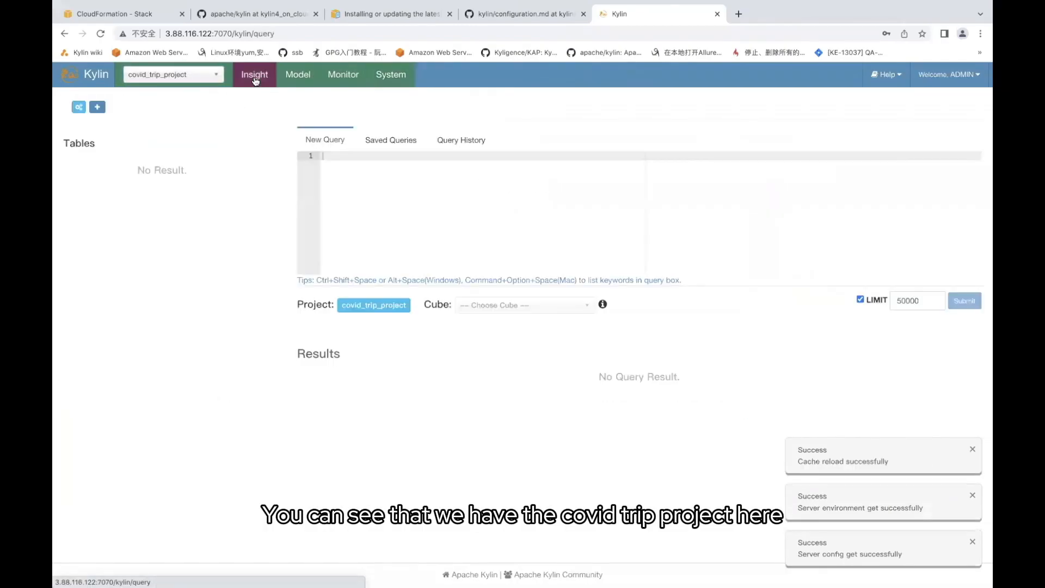
{"action": "left_click", "coordinate": [297, 77]}
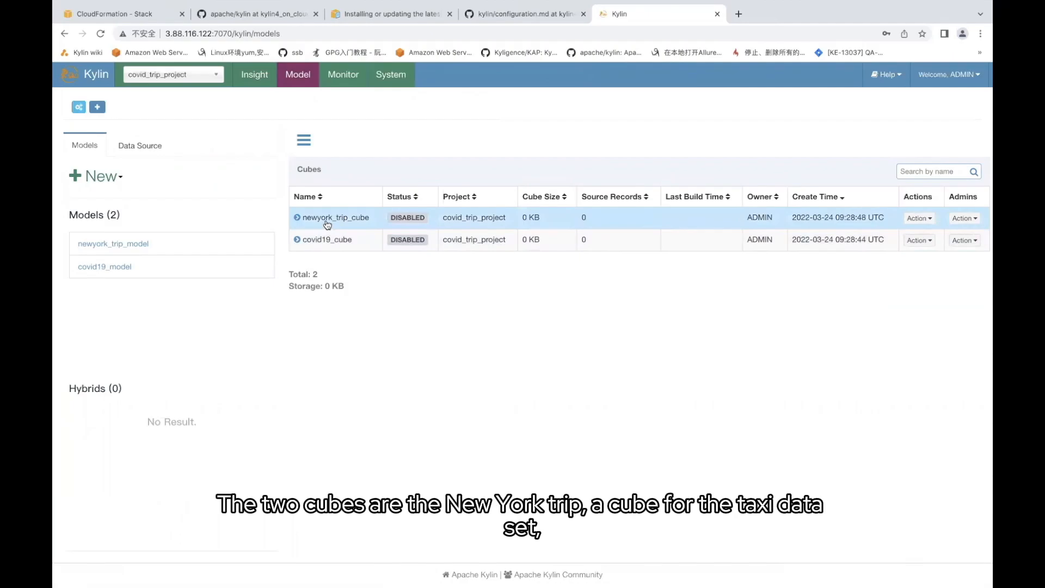
{"action": "left_click", "coordinate": [298, 219]}
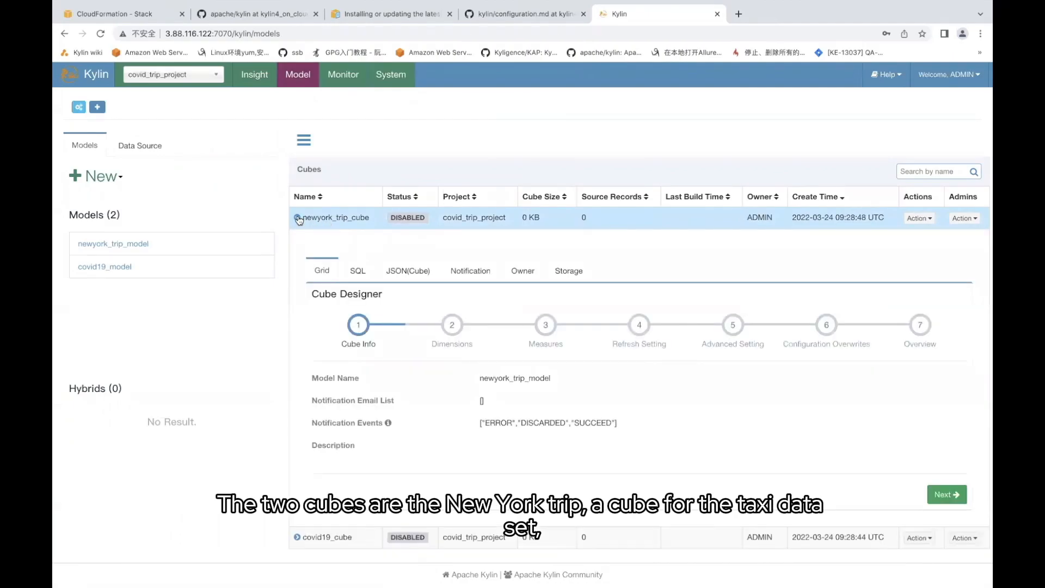
{"action": "scroll", "coordinate": [304, 490], "scroll_direction": "down", "scroll_amount": 1}
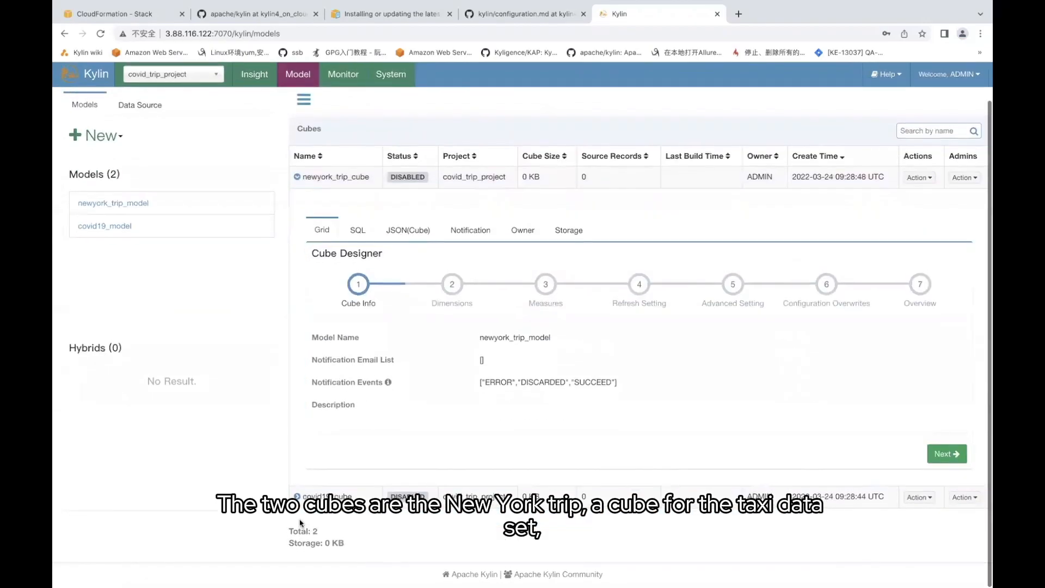
{"action": "left_click", "coordinate": [414, 497]}
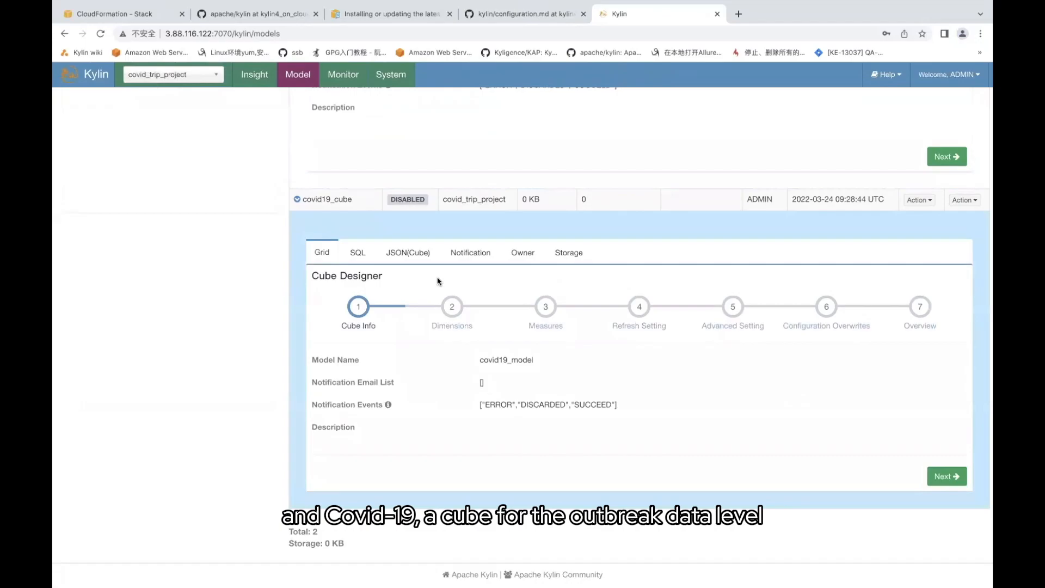
{"action": "left_click", "coordinate": [452, 307]}
{"action": "left_click", "coordinate": [545, 309]}
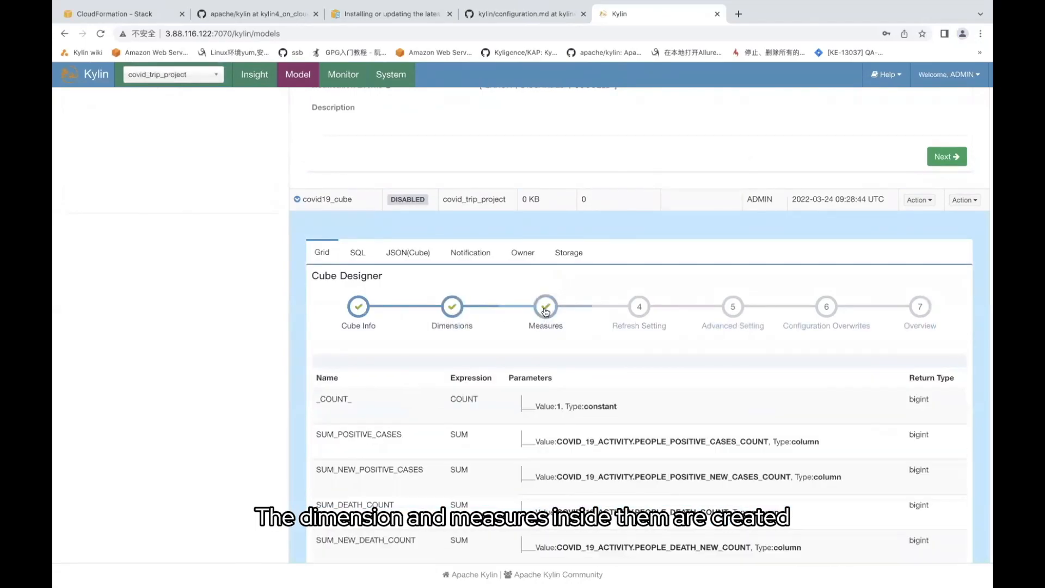
{"action": "scroll", "coordinate": [482, 385], "scroll_direction": "down", "scroll_amount": 3}
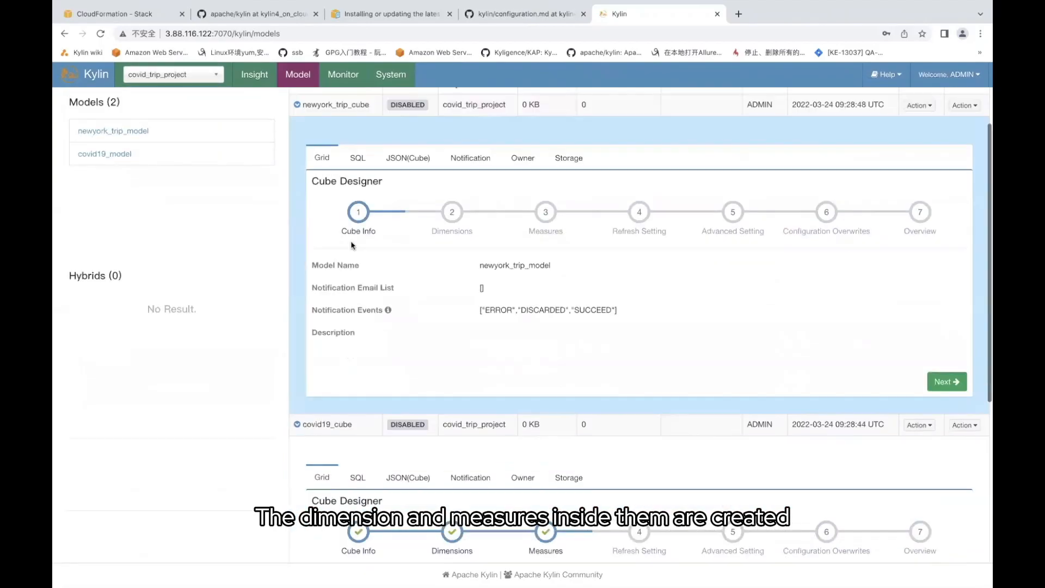
{"action": "scroll", "coordinate": [558, 290], "scroll_direction": "up", "scroll_amount": 2}
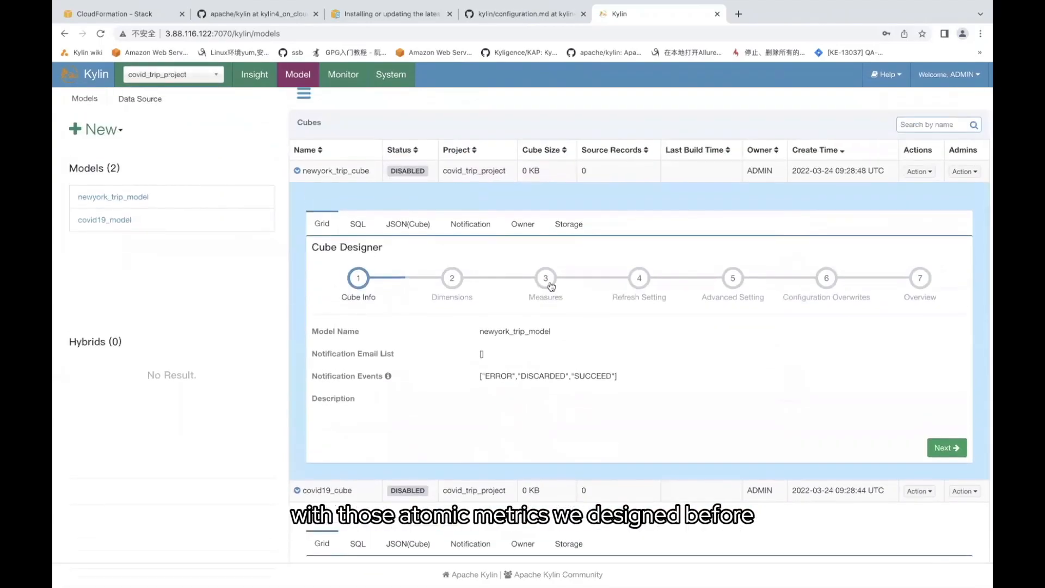
{"action": "left_click", "coordinate": [546, 285]}
{"action": "scroll", "coordinate": [482, 390], "scroll_direction": "down", "scroll_amount": 5}
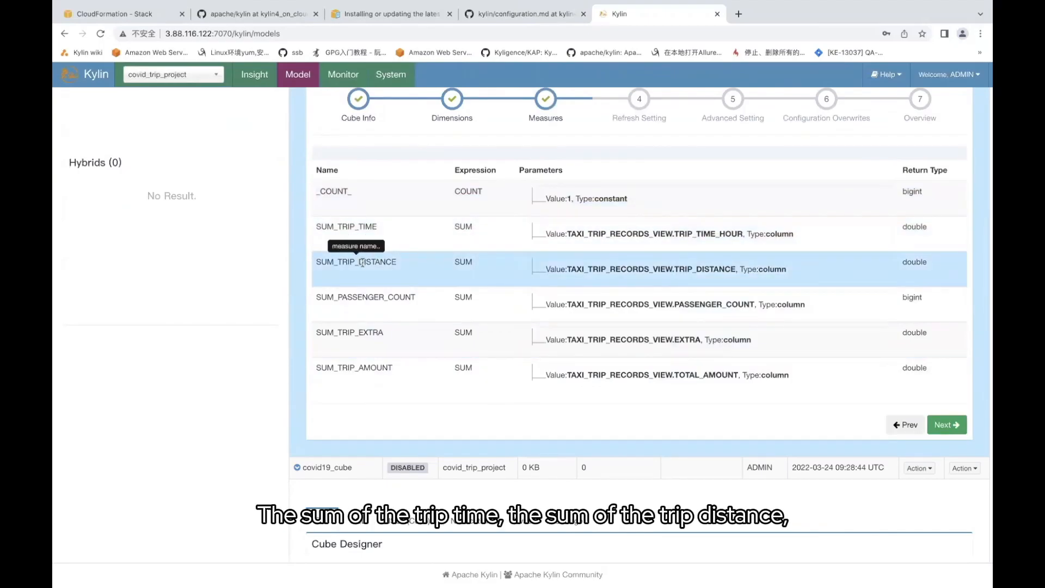
{"action": "scroll", "coordinate": [367, 392], "scroll_direction": "down", "scroll_amount": 6}
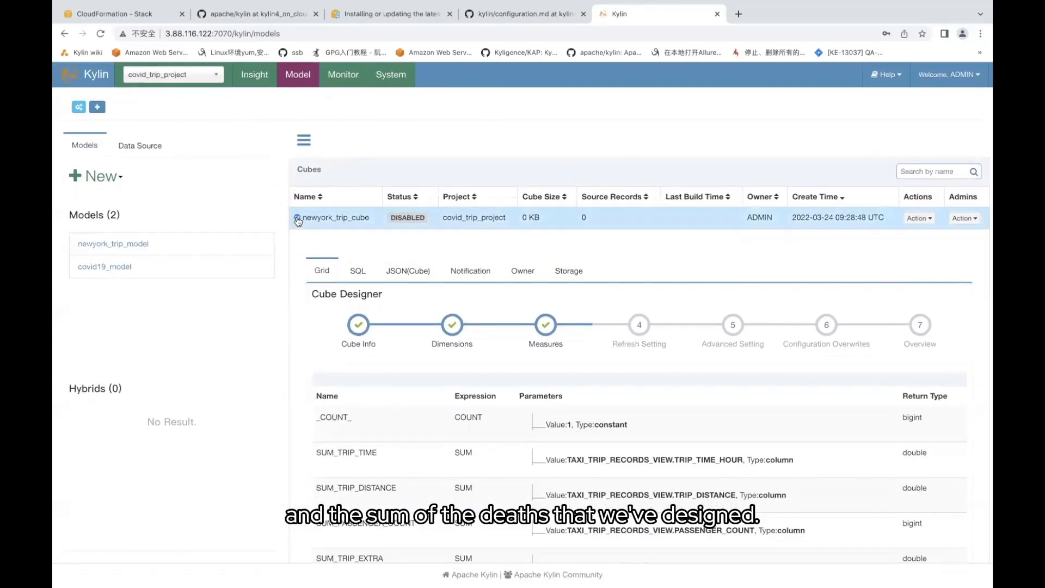
{"action": "left_click", "coordinate": [297, 217]}
{"action": "left_click", "coordinate": [298, 242]}
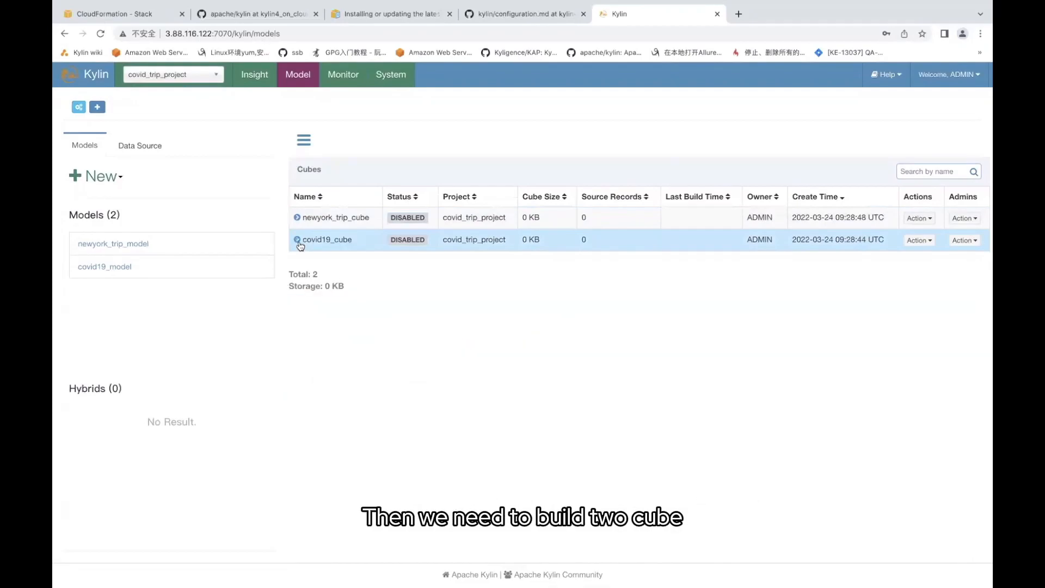
Submit full builds of newyork_trip_cube and covid19_cube, then view their jobs on the Monitor page
{"action": "left_click", "coordinate": [916, 218]}
{"action": "left_click", "coordinate": [894, 264]}
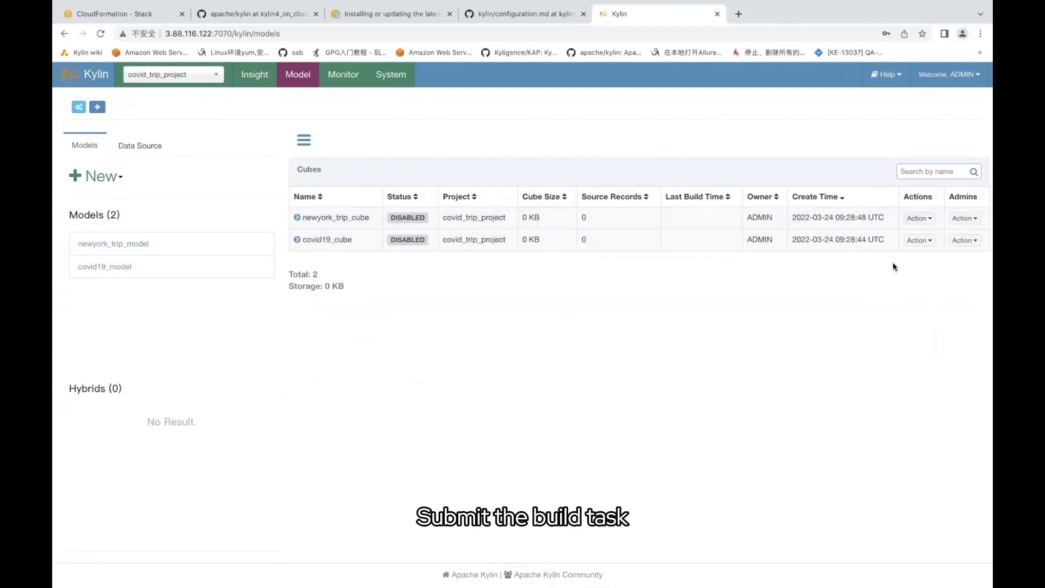
{"action": "left_click", "coordinate": [540, 333]}
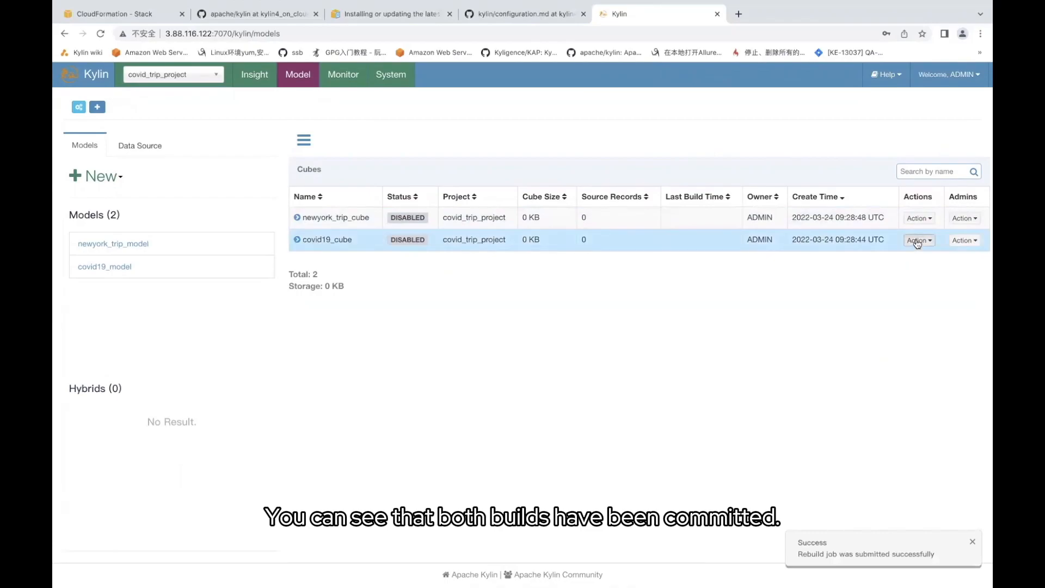
{"action": "left_click", "coordinate": [918, 241]}
{"action": "left_click", "coordinate": [888, 287]}
{"action": "left_click", "coordinate": [540, 332]}
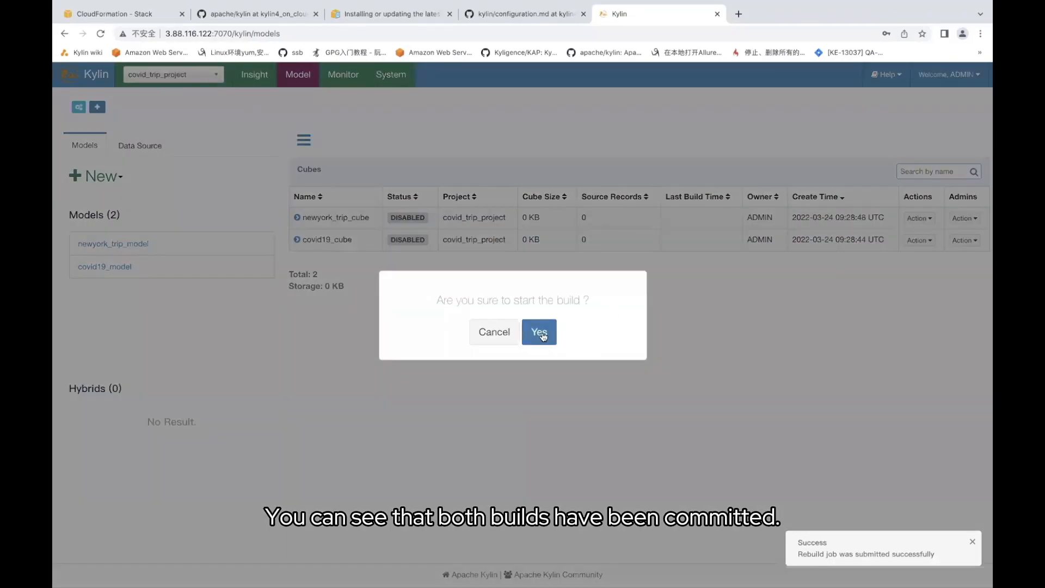
{"action": "left_click", "coordinate": [340, 78]}
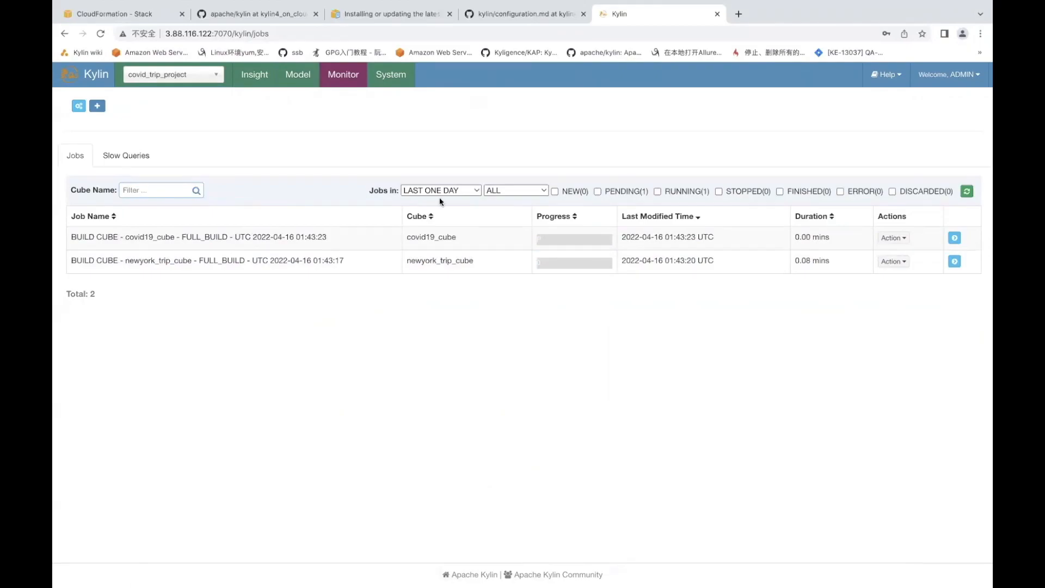
Refresh the jobs to 100%, confirm both cubes are READY, then return to the IntelliJ terminal
{"action": "left_click", "coordinate": [967, 193]}
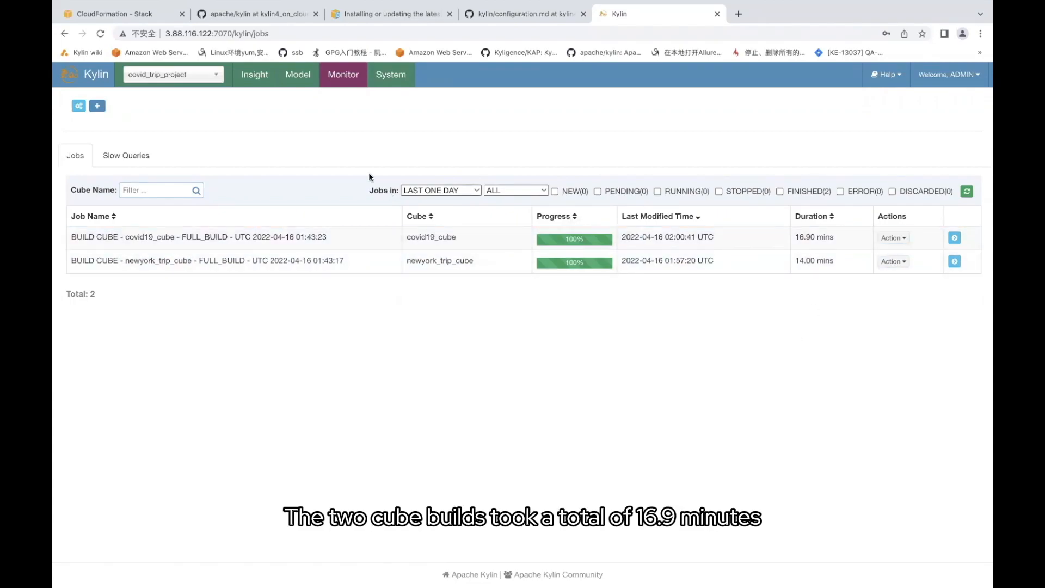
{"action": "left_click", "coordinate": [294, 78]}
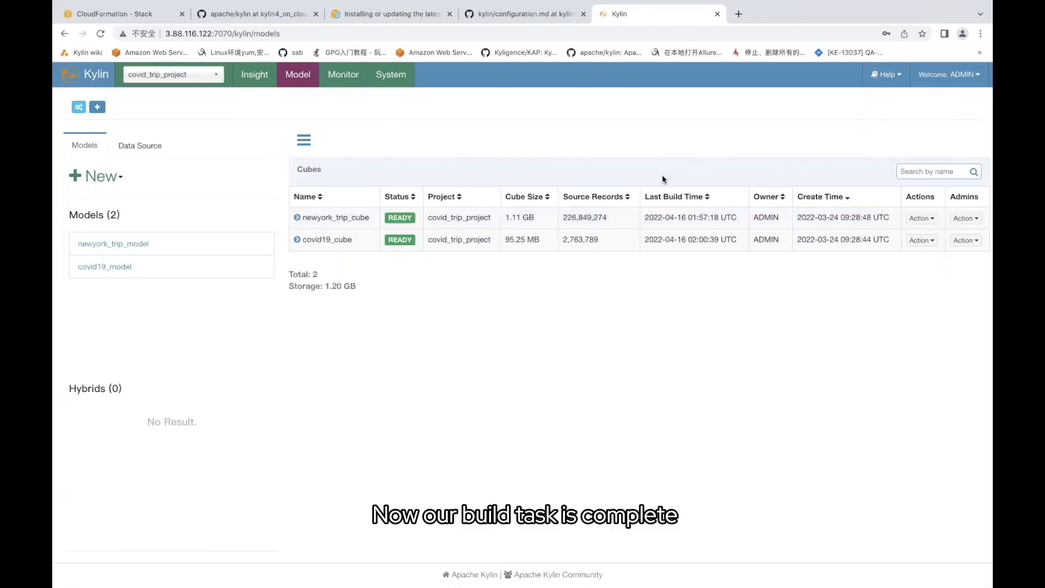
{"action": "mouse_move", "coordinate": [305, 569]}
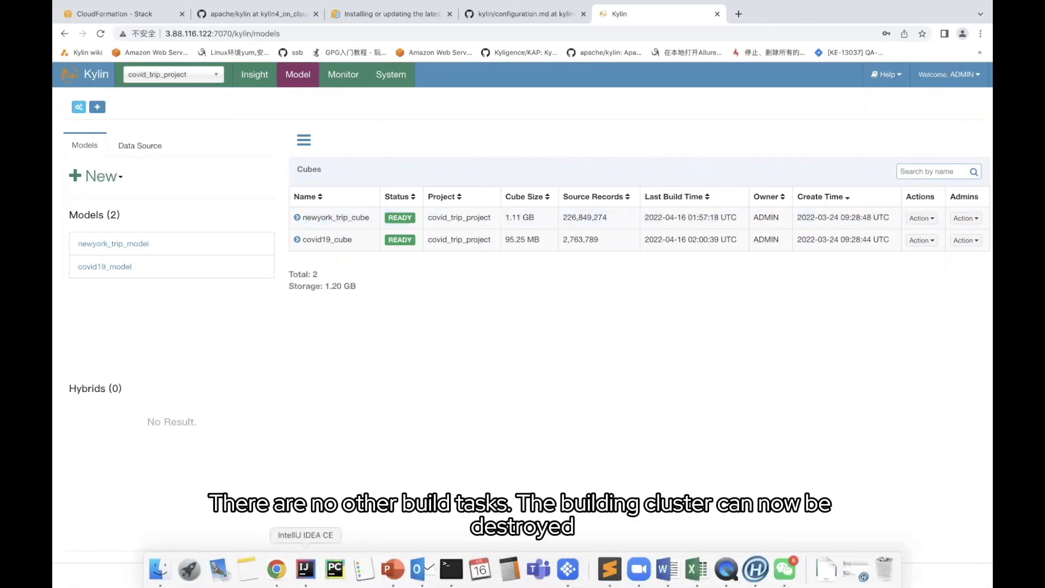
{"action": "left_click", "coordinate": [305, 569]}
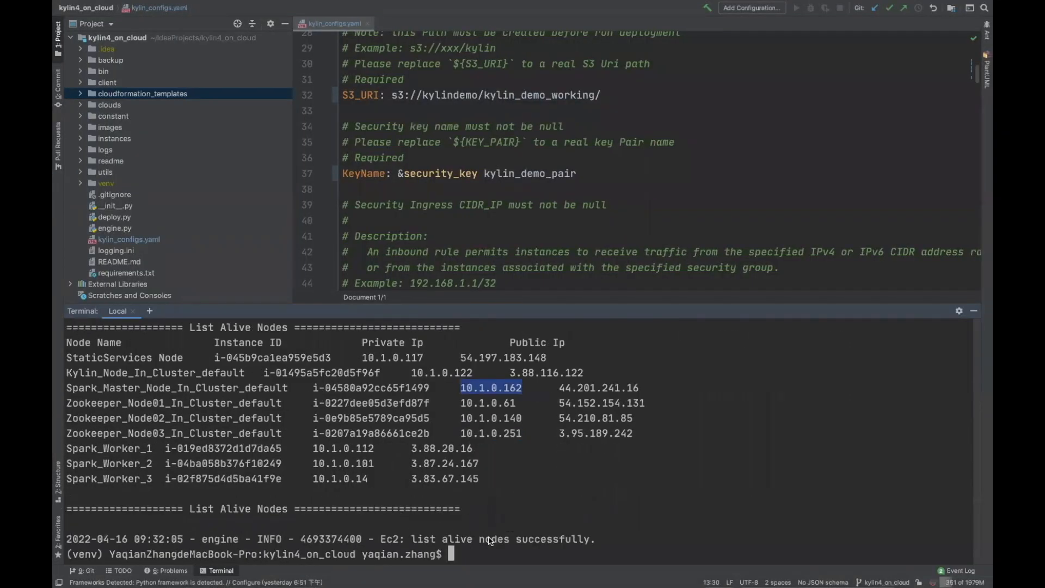
Destroy the default Kylin cluster with python deploy.py --type destroy, then bring back the PowerPoint slides
{"action": "type", "text": "pyt"}
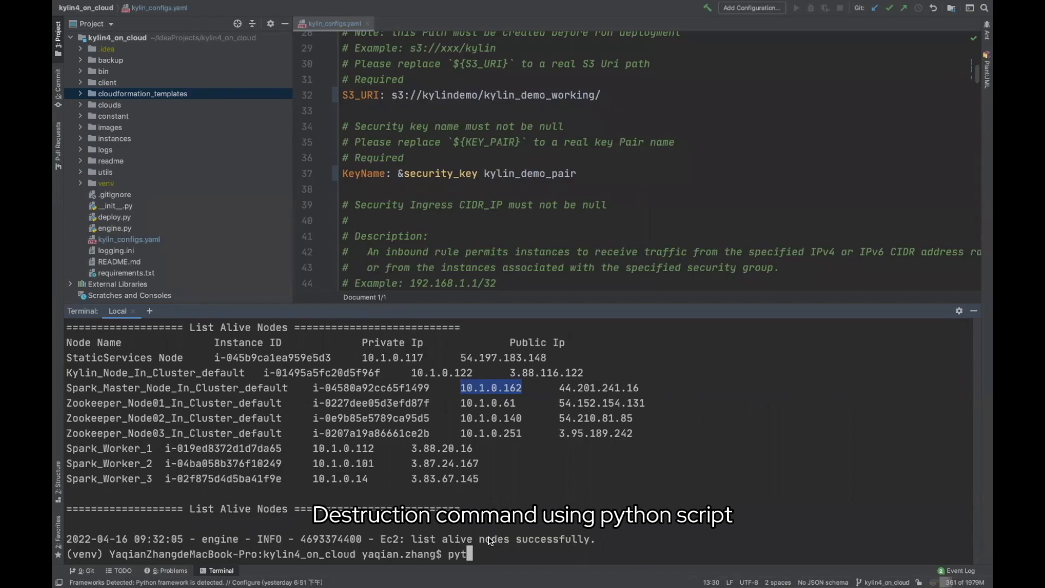
{"action": "type", "text": "hon deploy.py --type "}
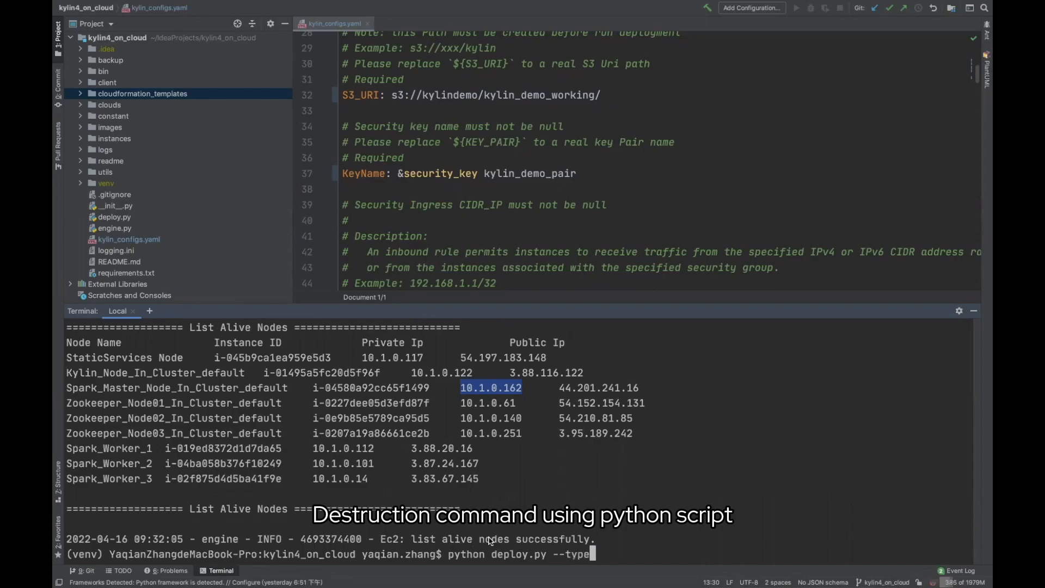
{"action": "type", "text": "destroy"}
{"action": "key", "text": "Return"}
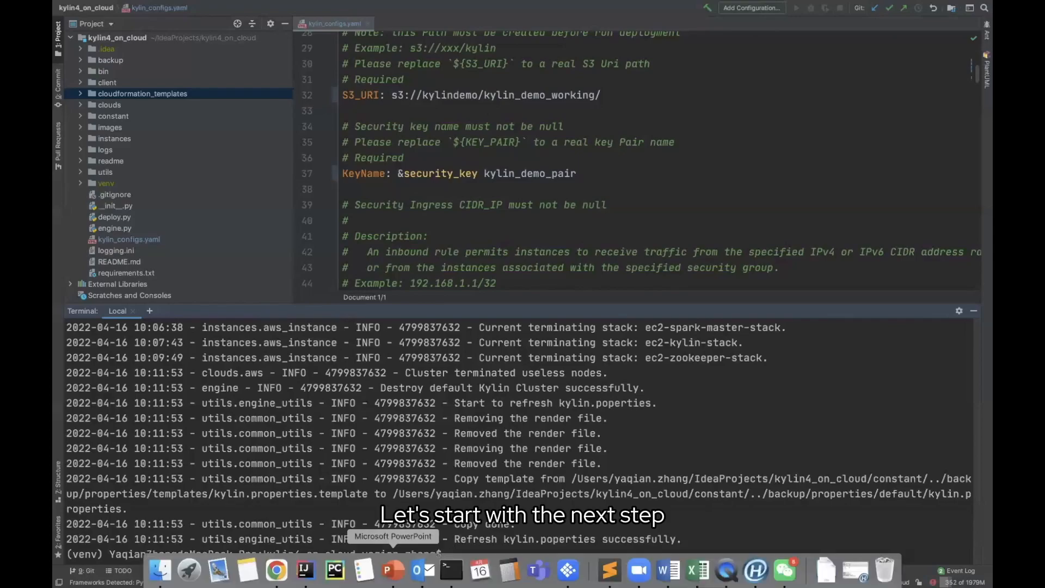
{"action": "left_click", "coordinate": [393, 570]}
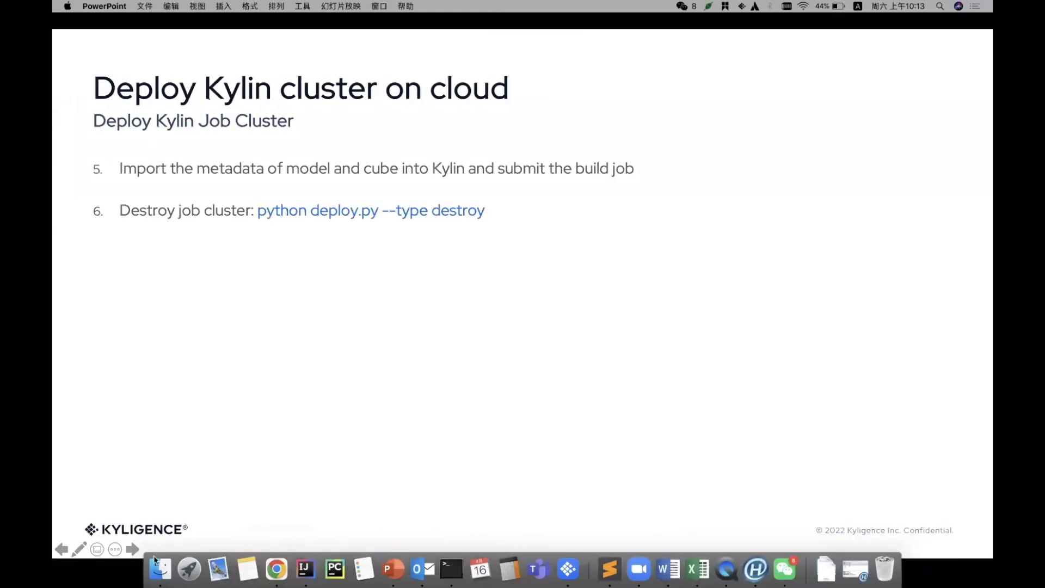